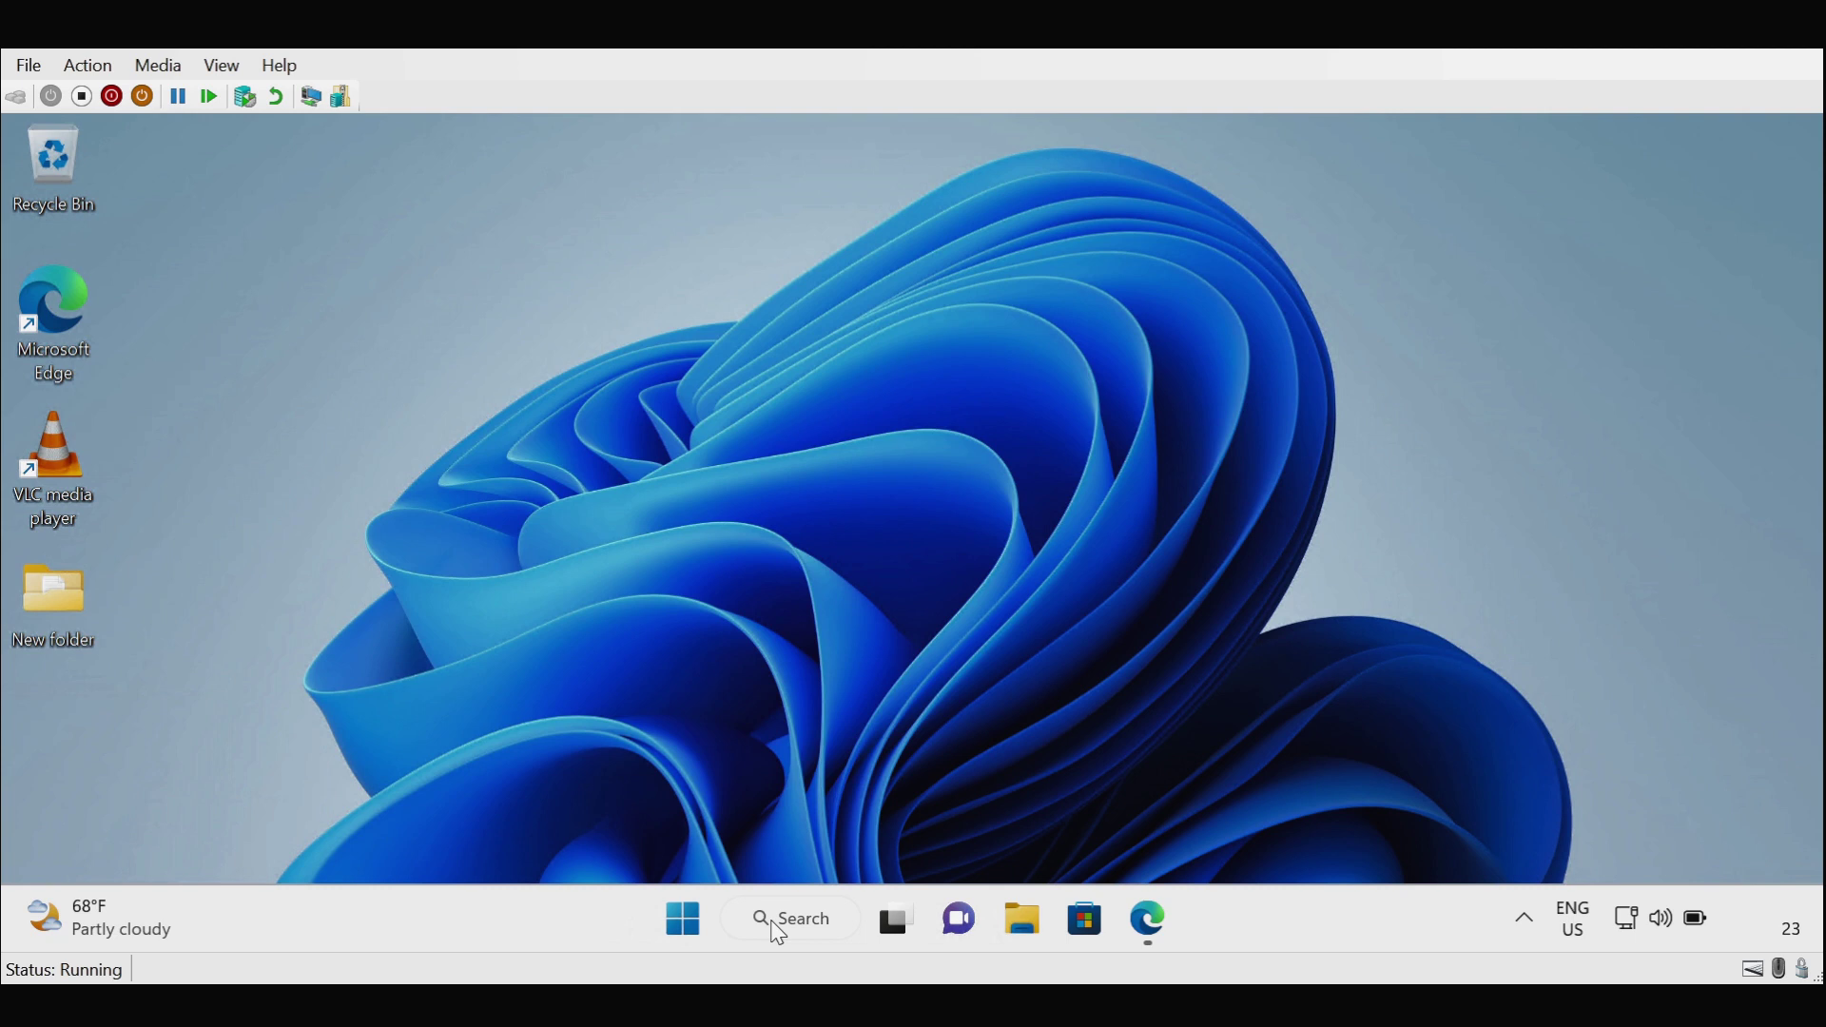
- Find the Access work or school settings and start enrolling the computer only in device management
{"action": "left_click", "coordinate": [806, 934]}
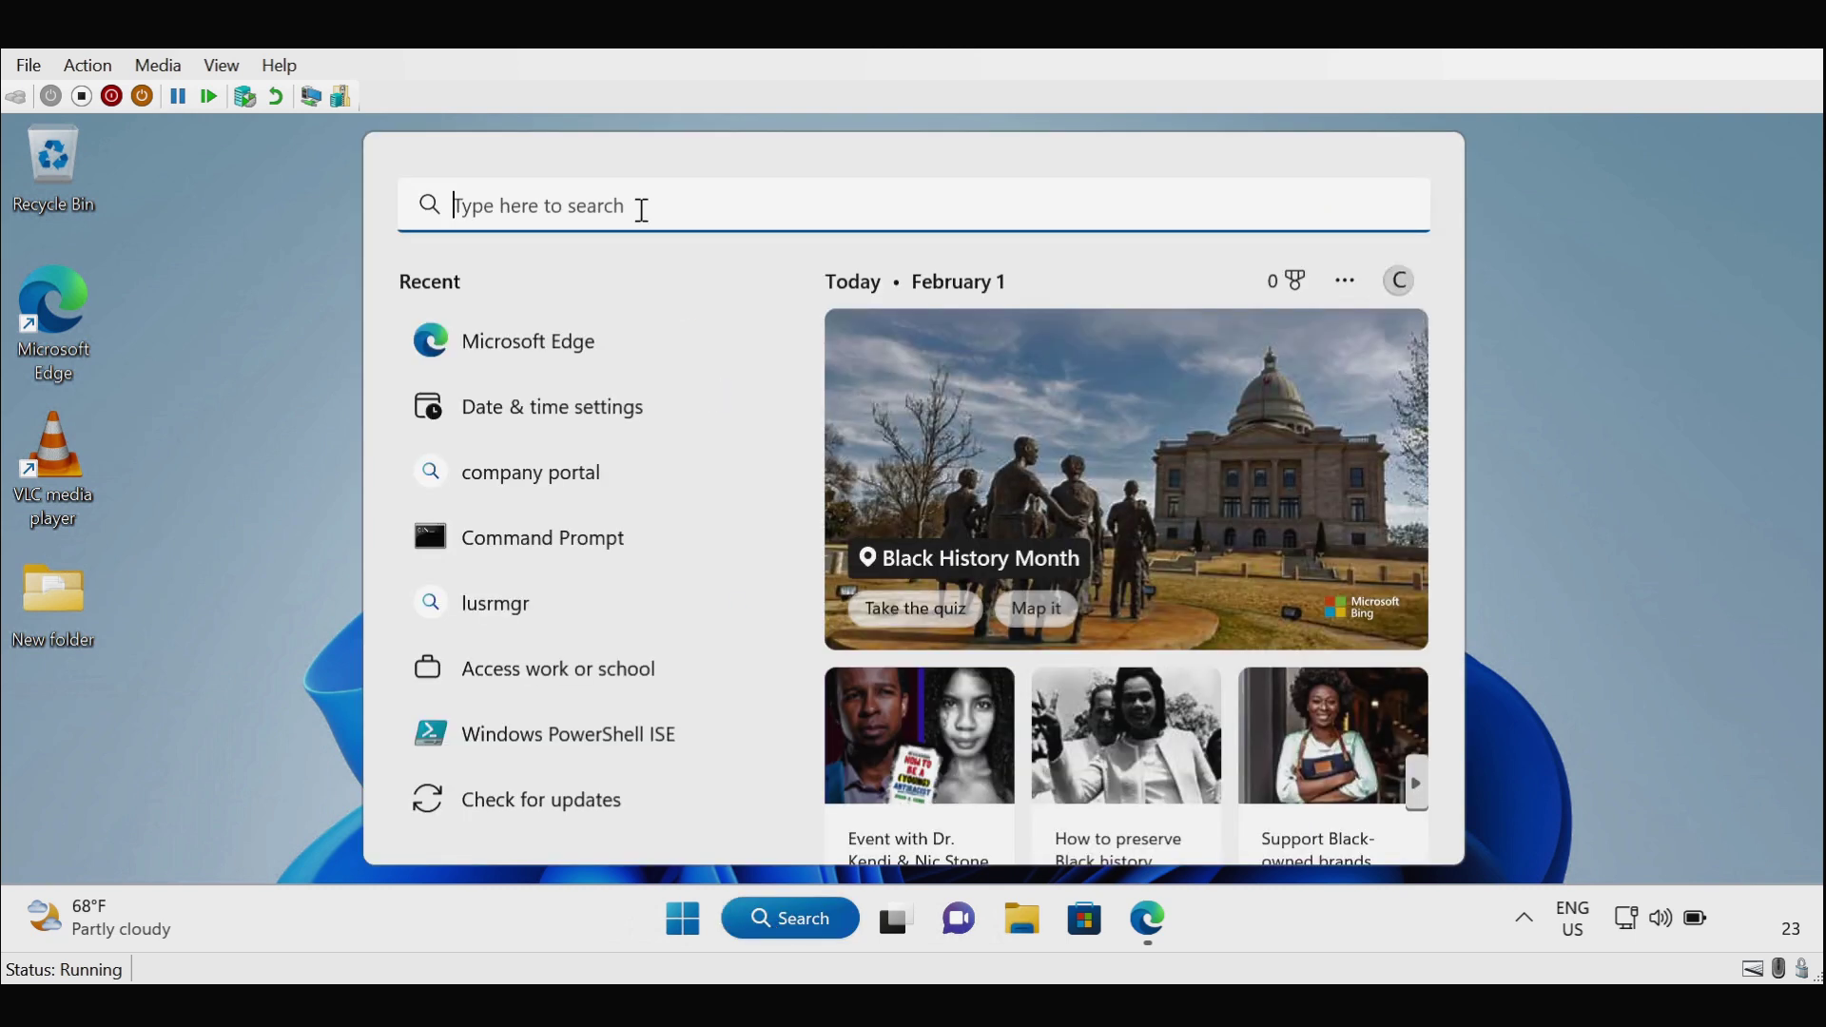
{"action": "type", "text": "acces"}
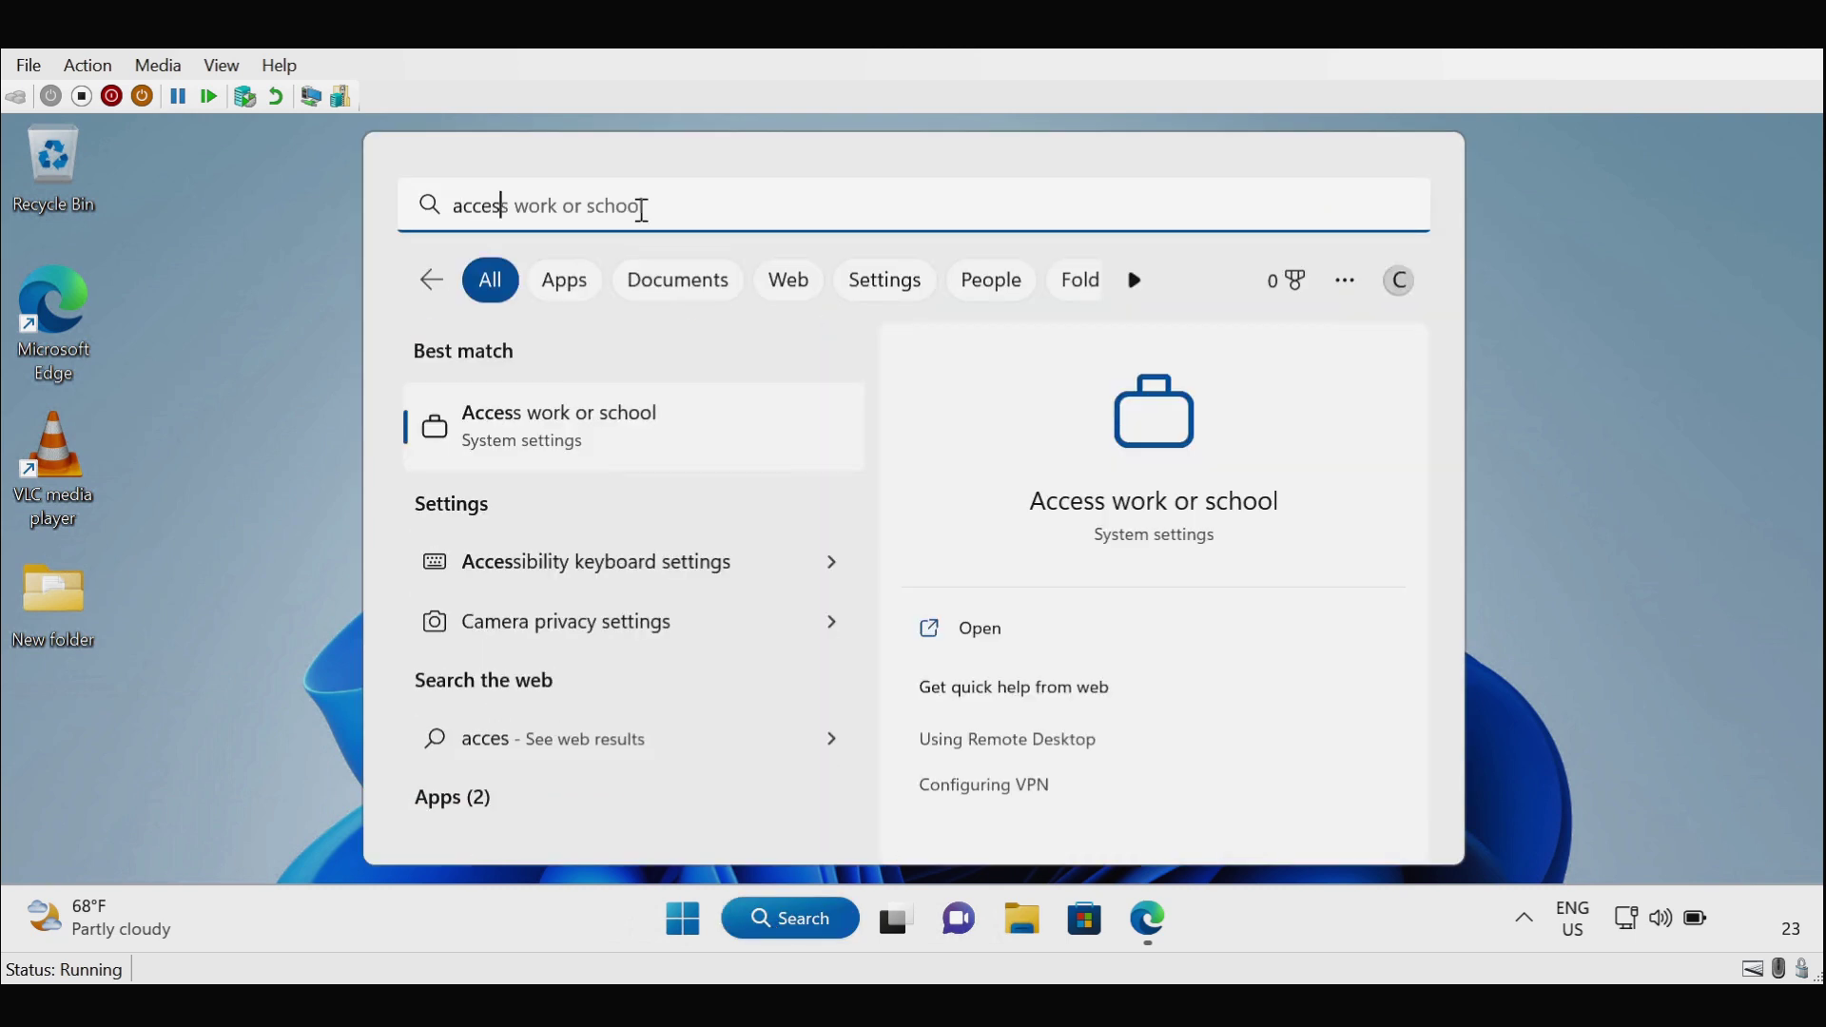
{"action": "left_click", "coordinate": [568, 435]}
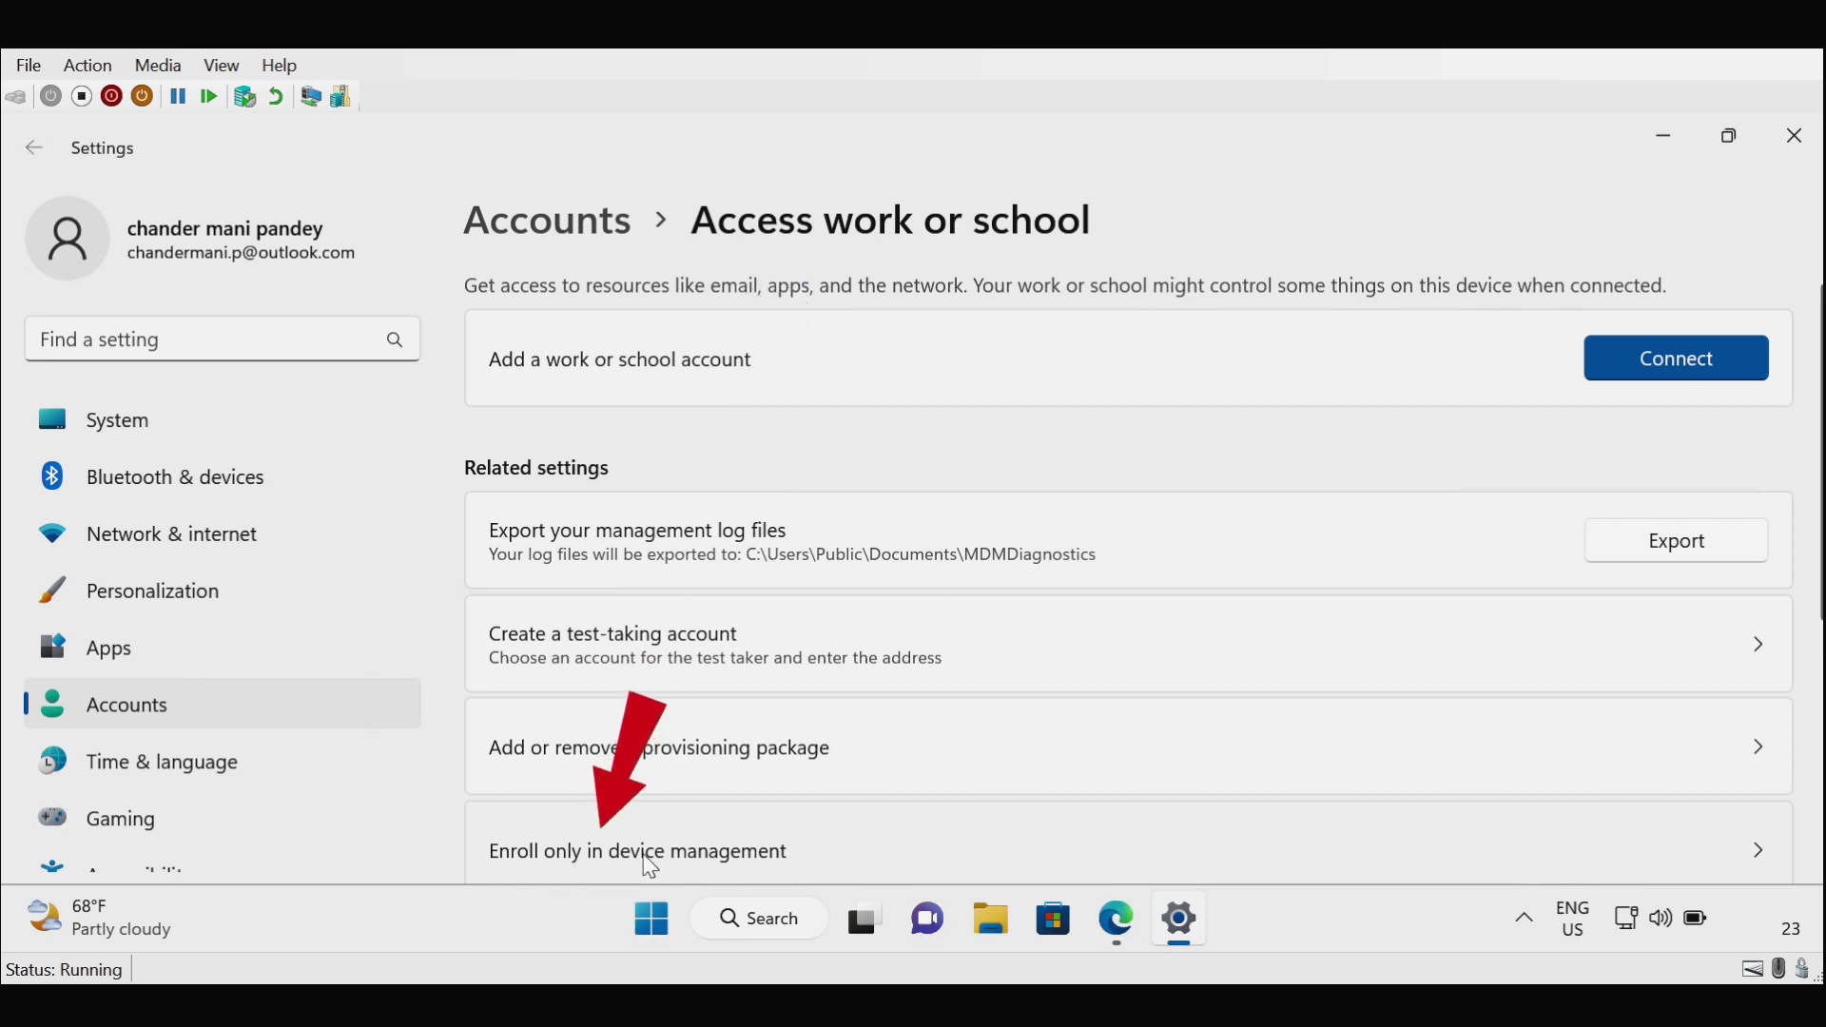
{"action": "left_click", "coordinate": [704, 859]}
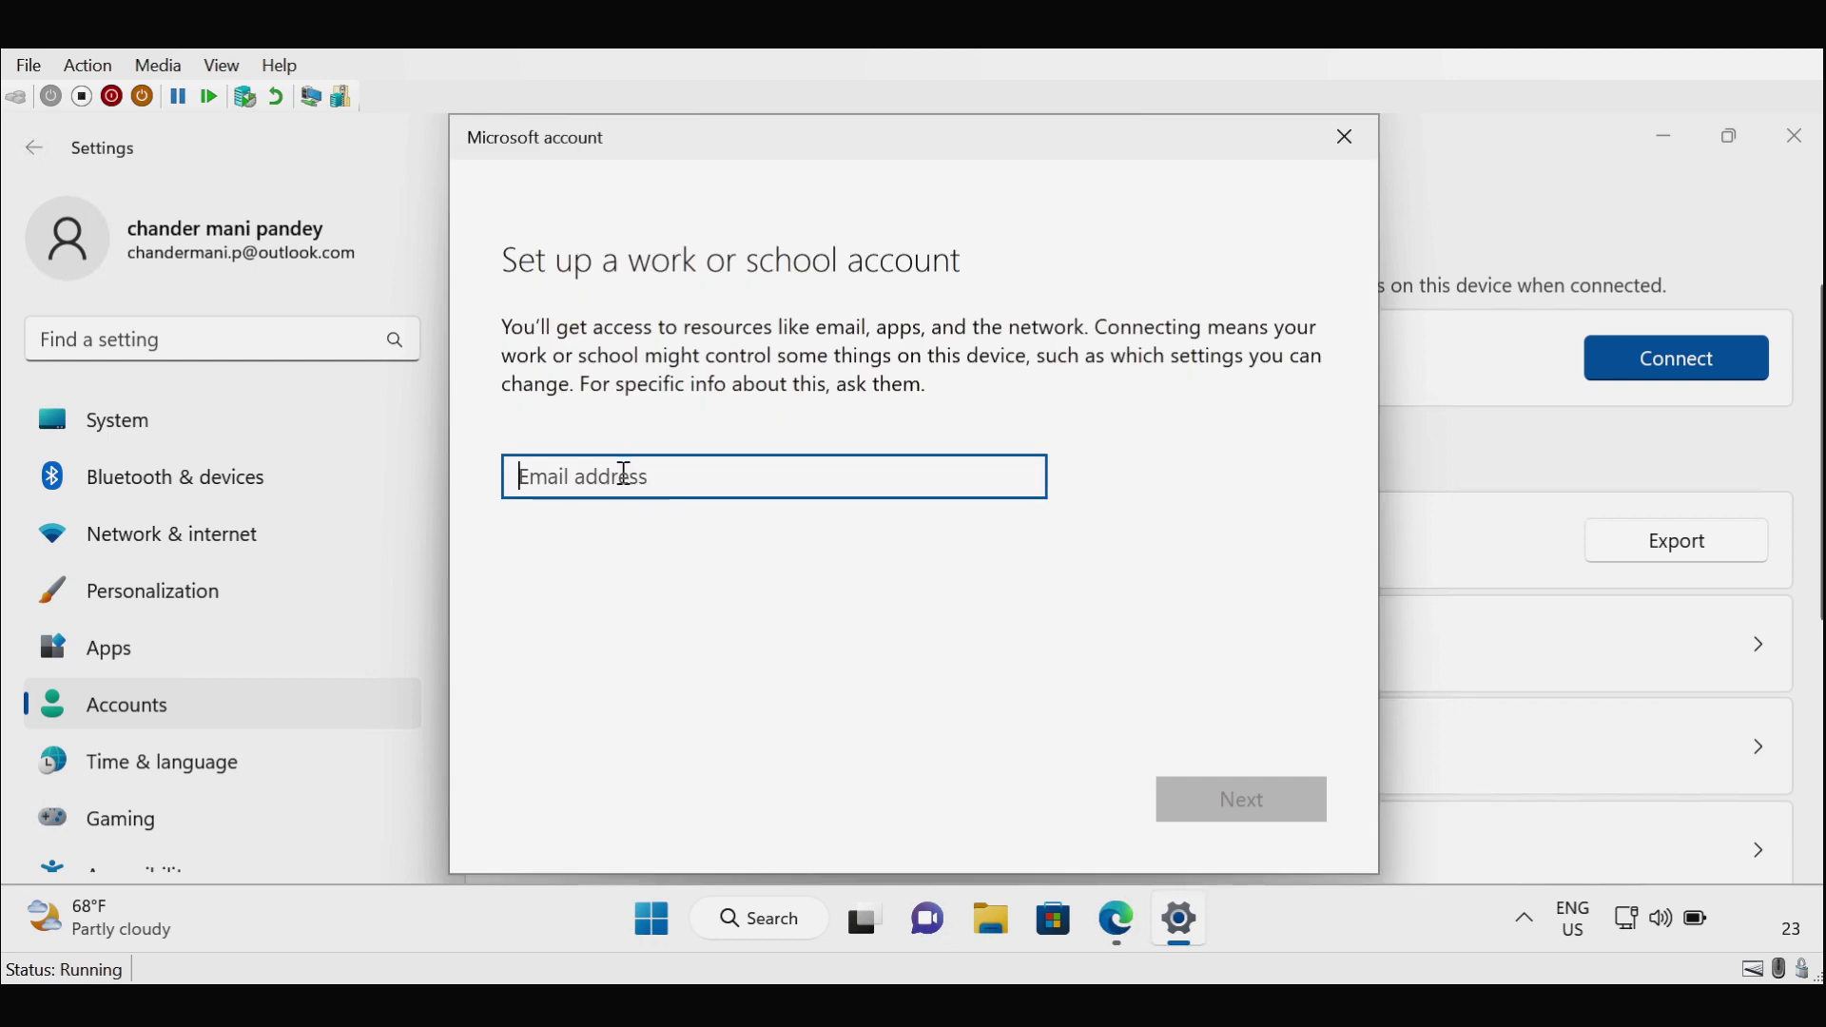
- Enrol the device with the work account's e-mail and password, agree to stay signed in, and finish the device setup
{"action": "key", "text": "ctrl+v"}
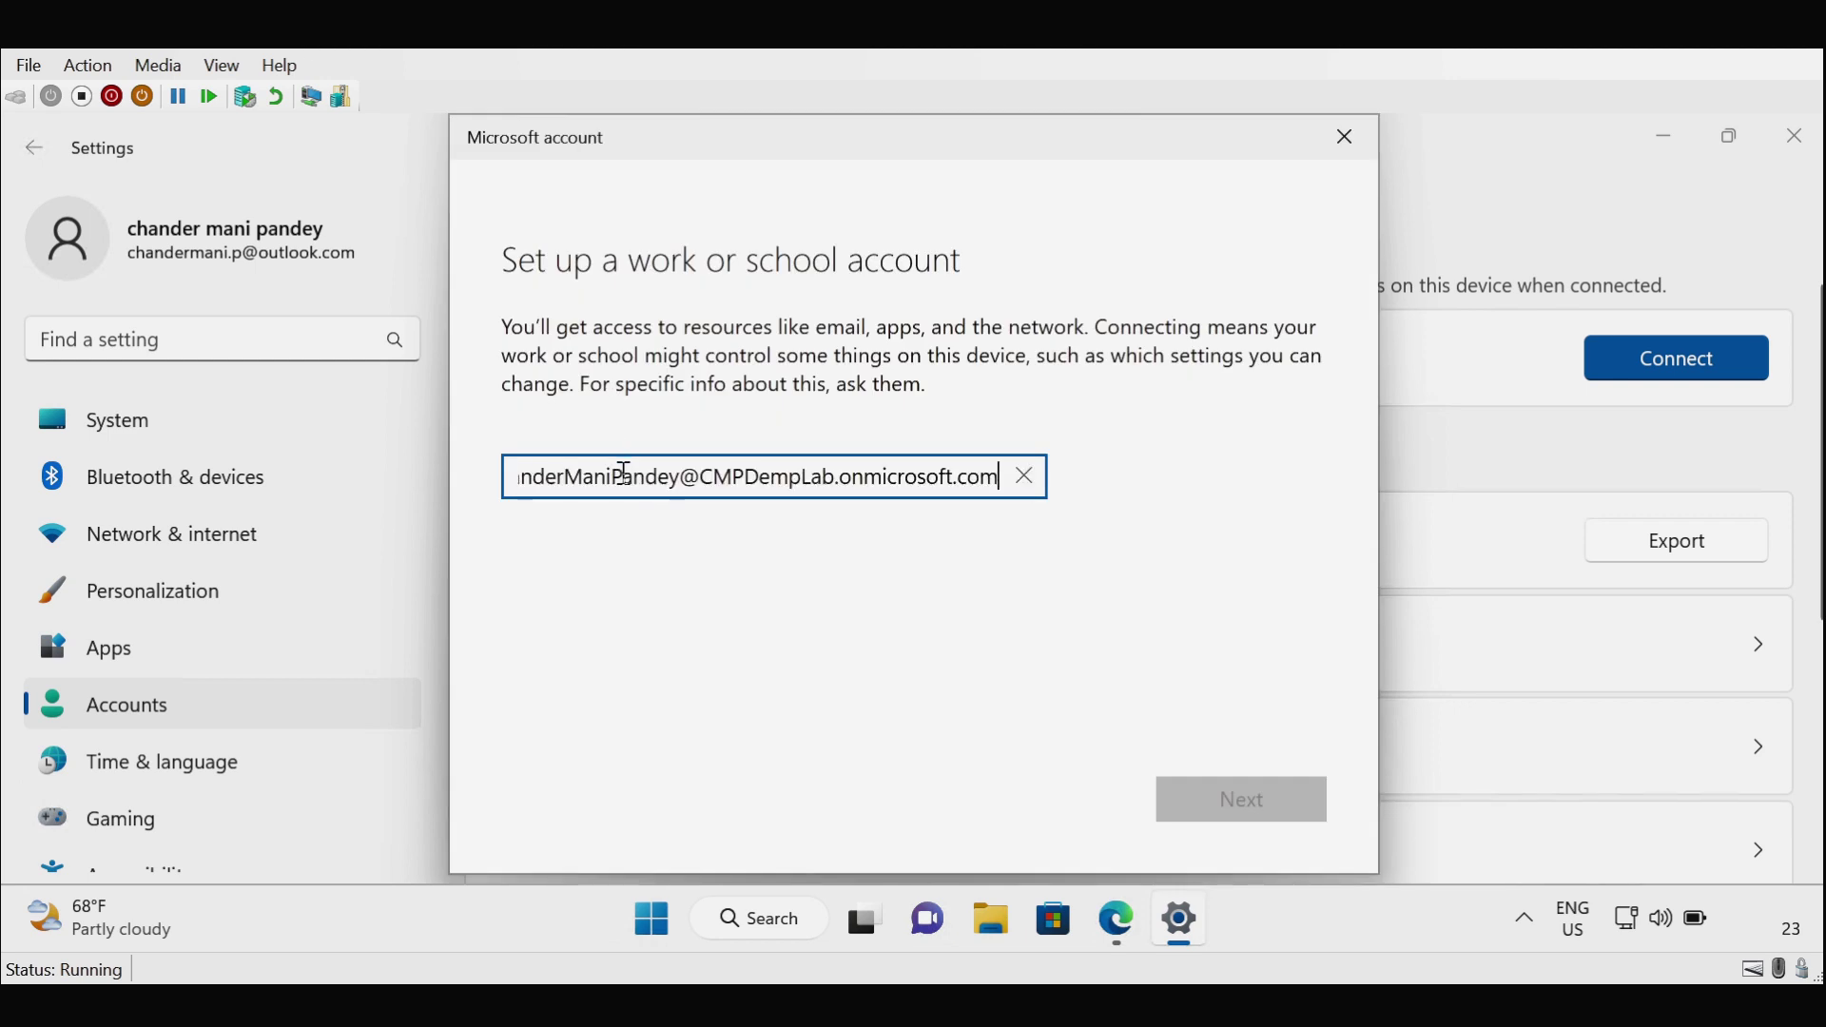
{"action": "left_click", "coordinate": [1261, 808]}
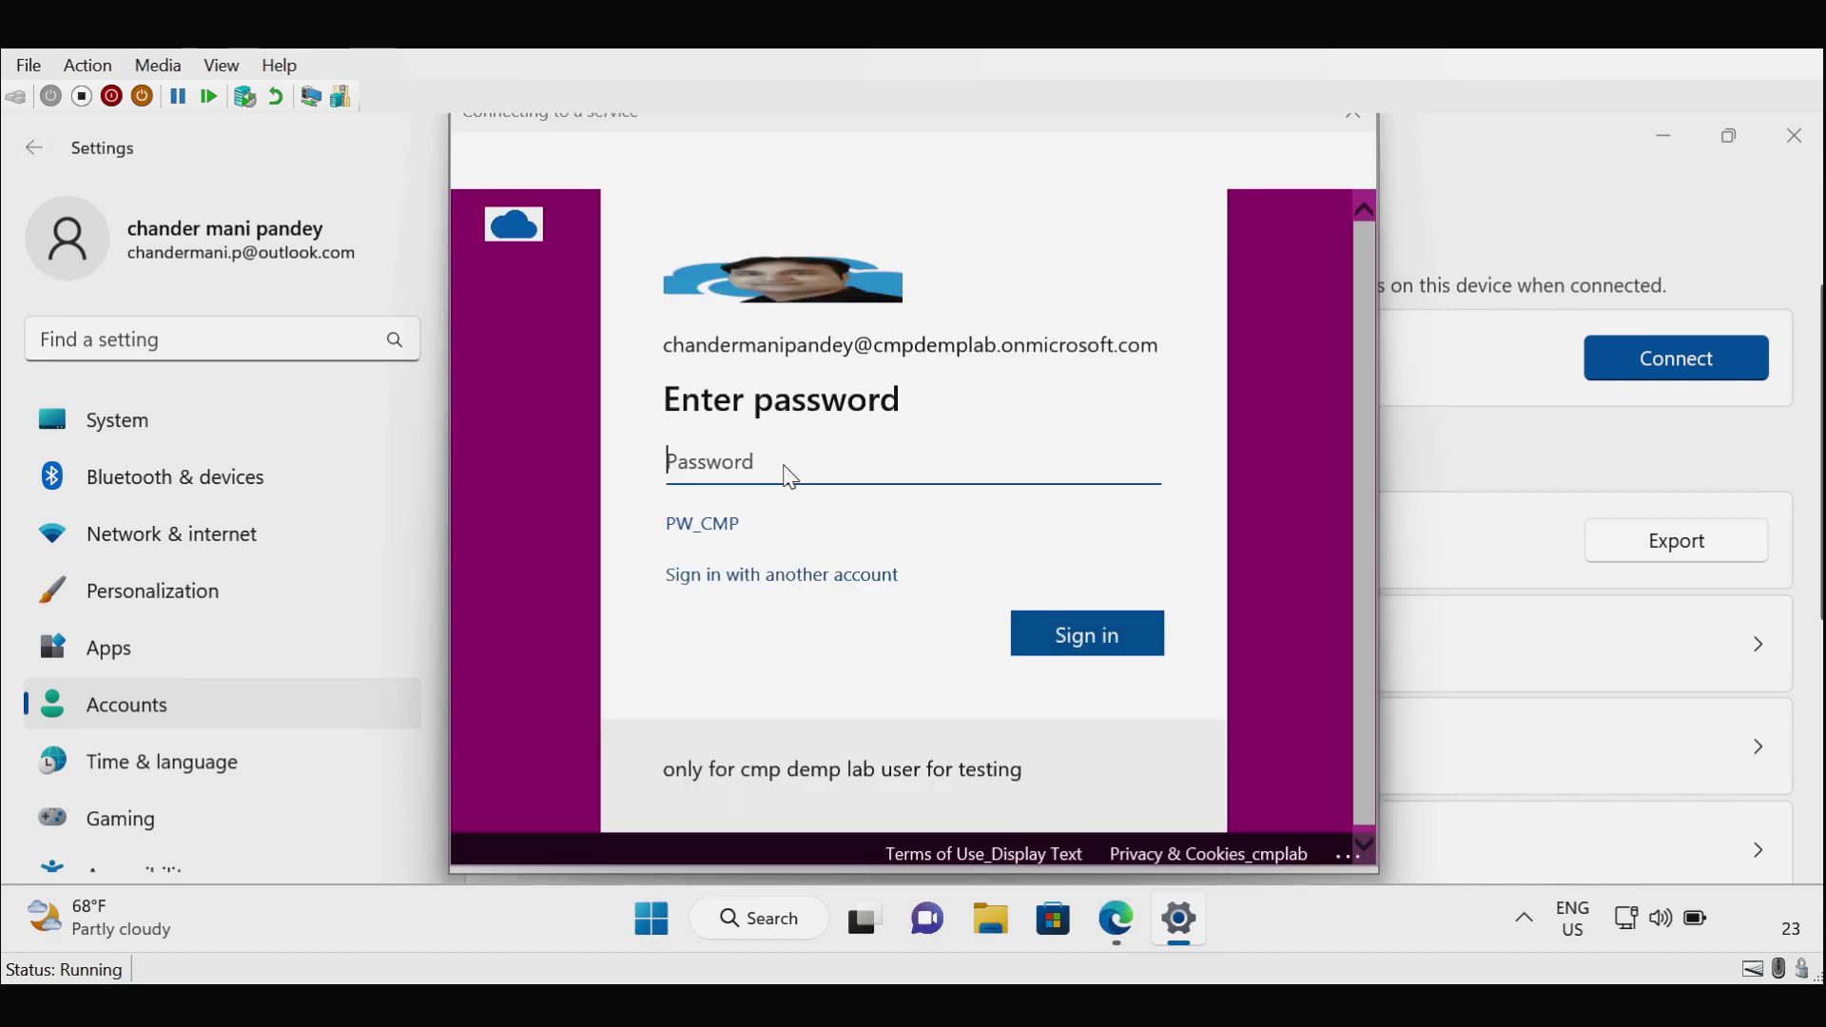
{"action": "left_click", "coordinate": [1064, 636]}
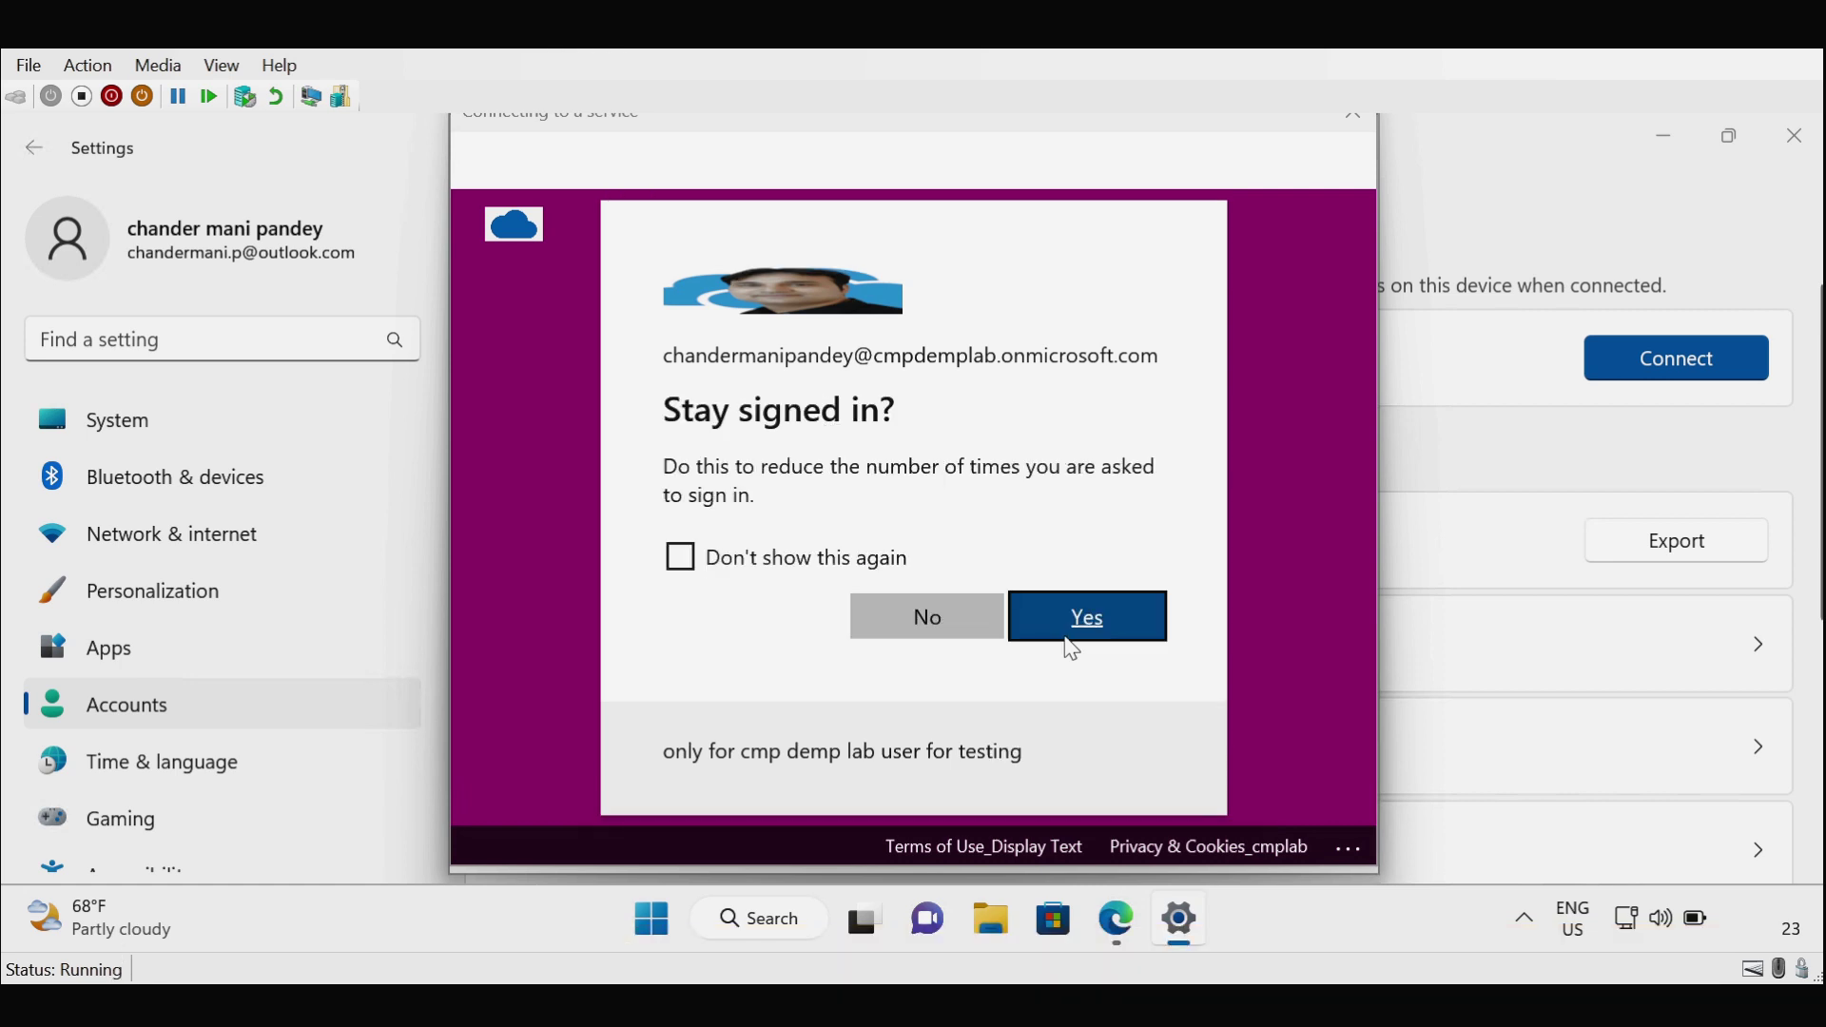
{"action": "left_click", "coordinate": [1106, 624]}
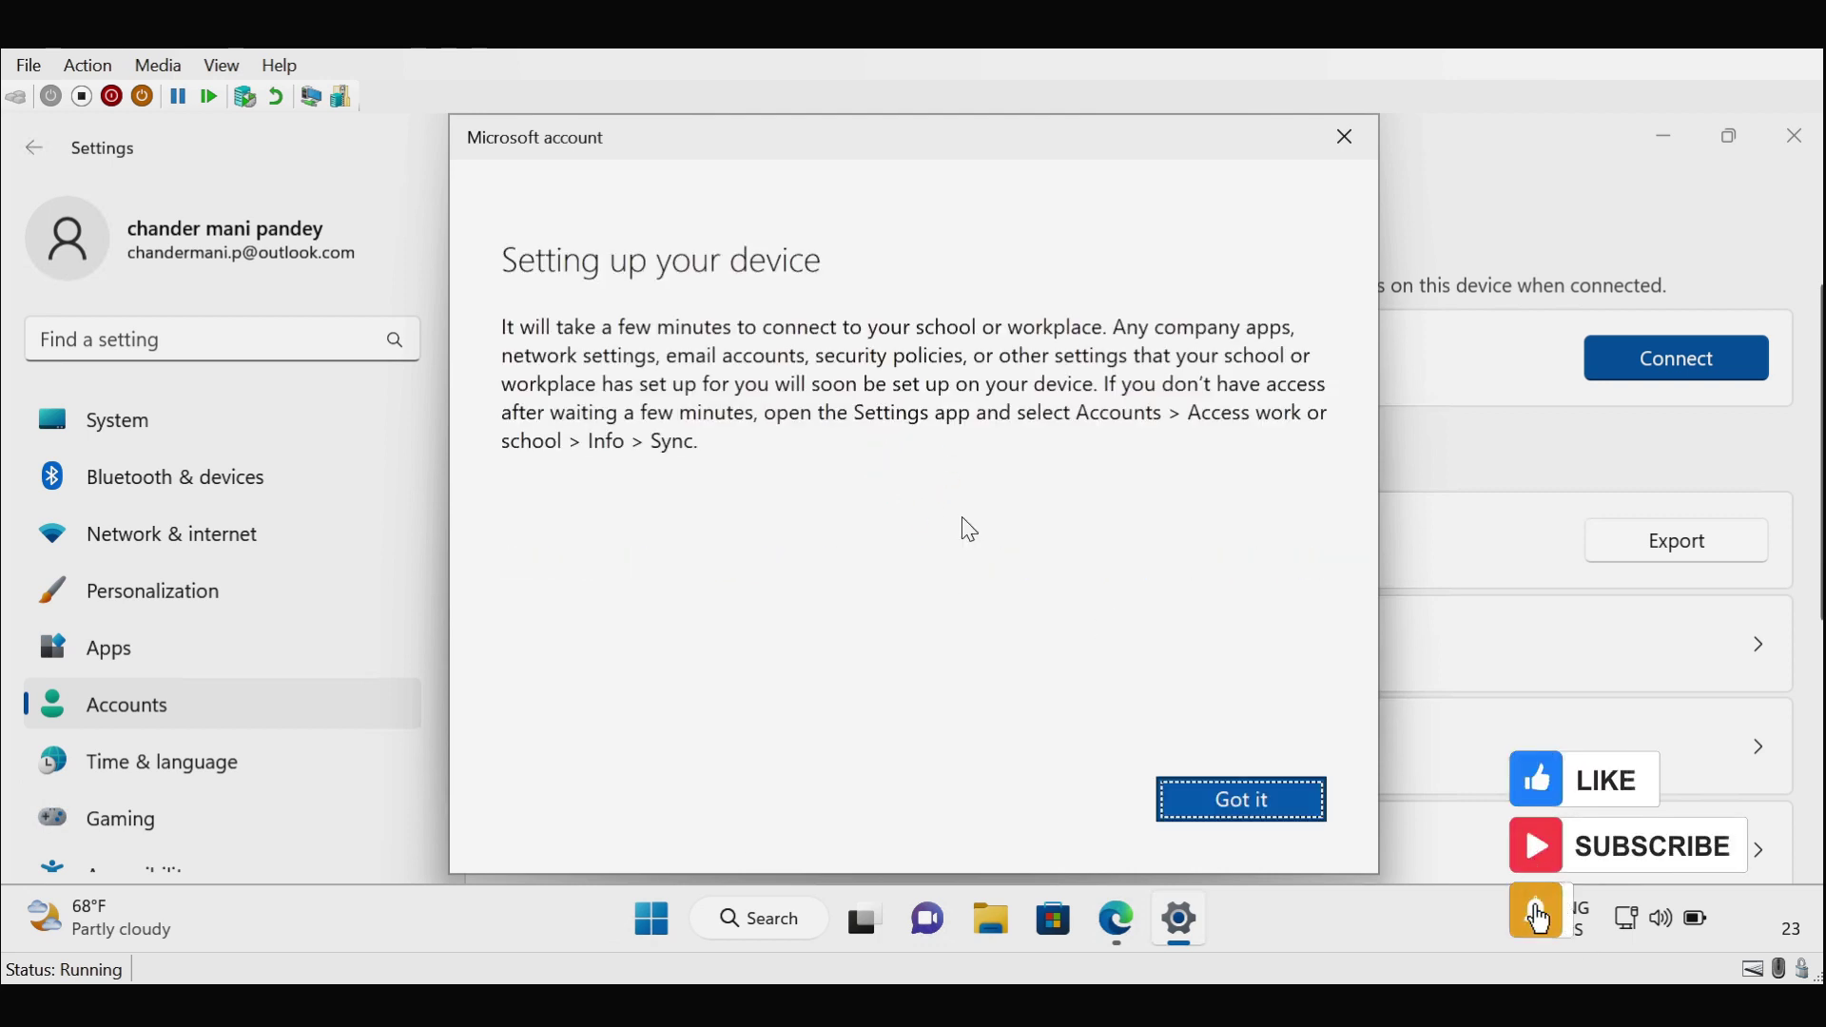
{"action": "left_click", "coordinate": [1233, 816]}
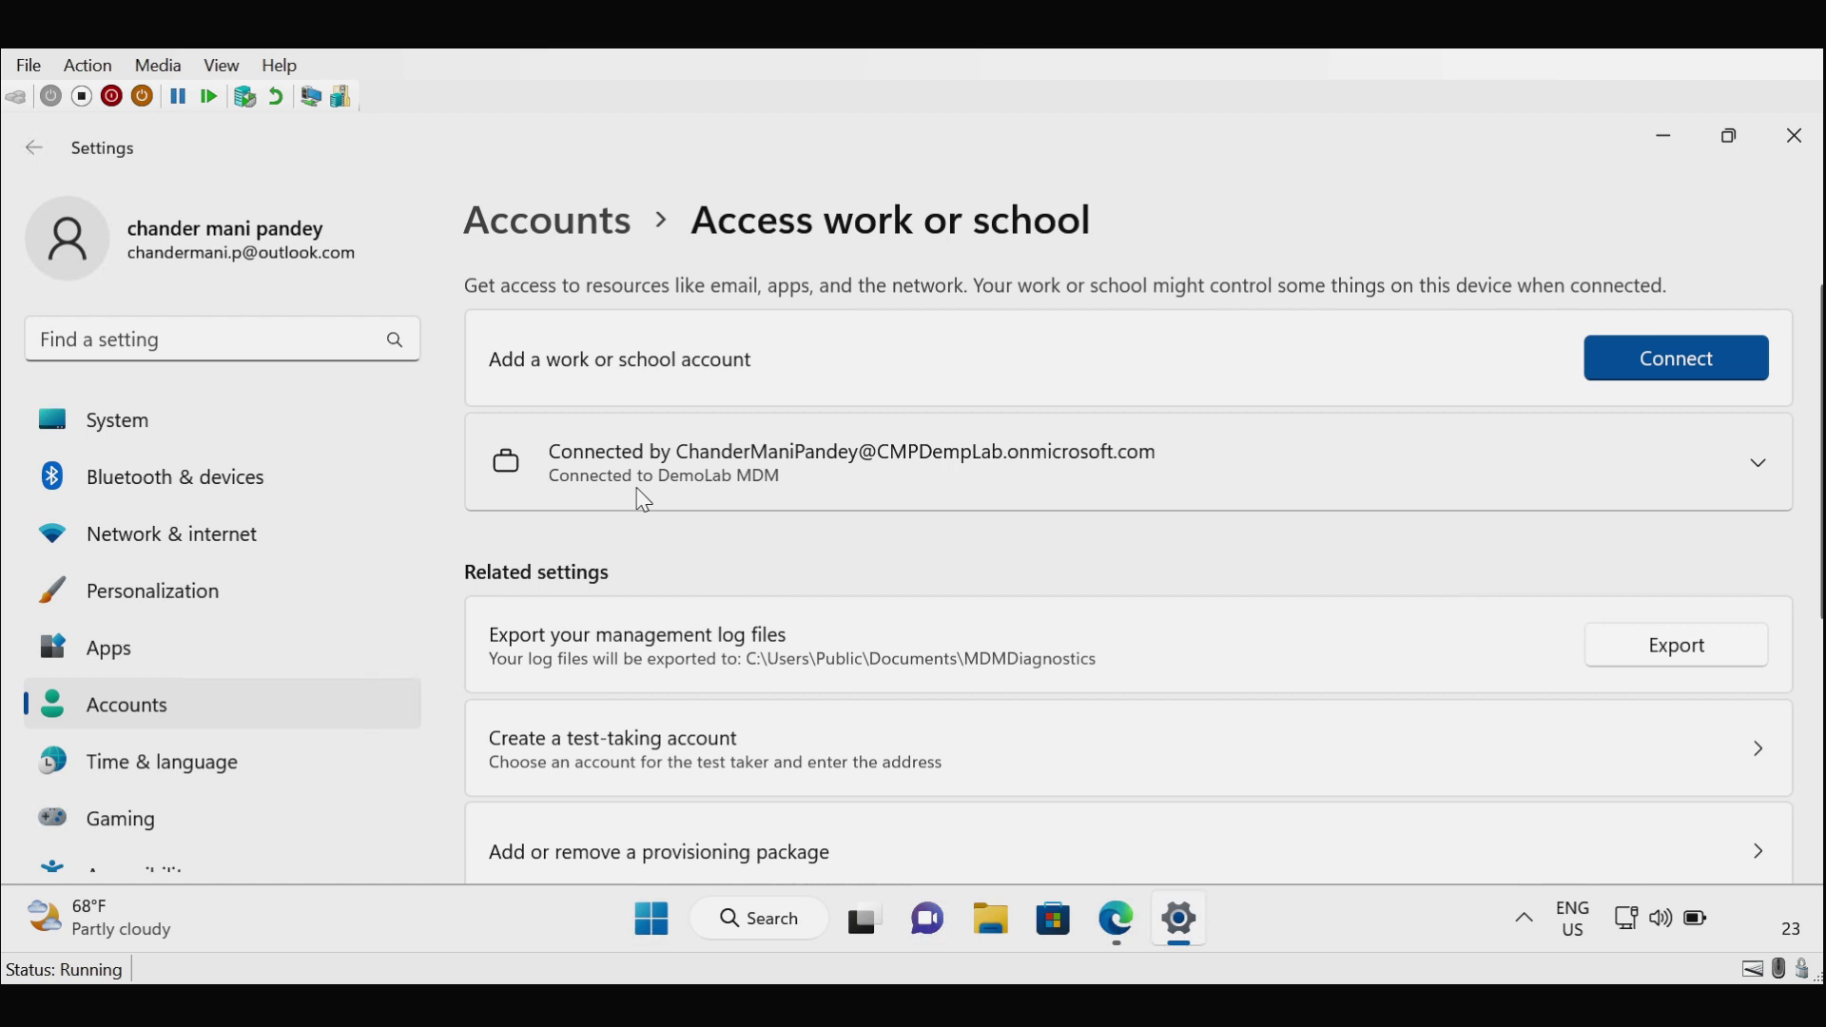
- Review the connected work account's management info, including the Microsoft Intune Management Extension entry, and sync the device
{"action": "left_click", "coordinate": [887, 457]}
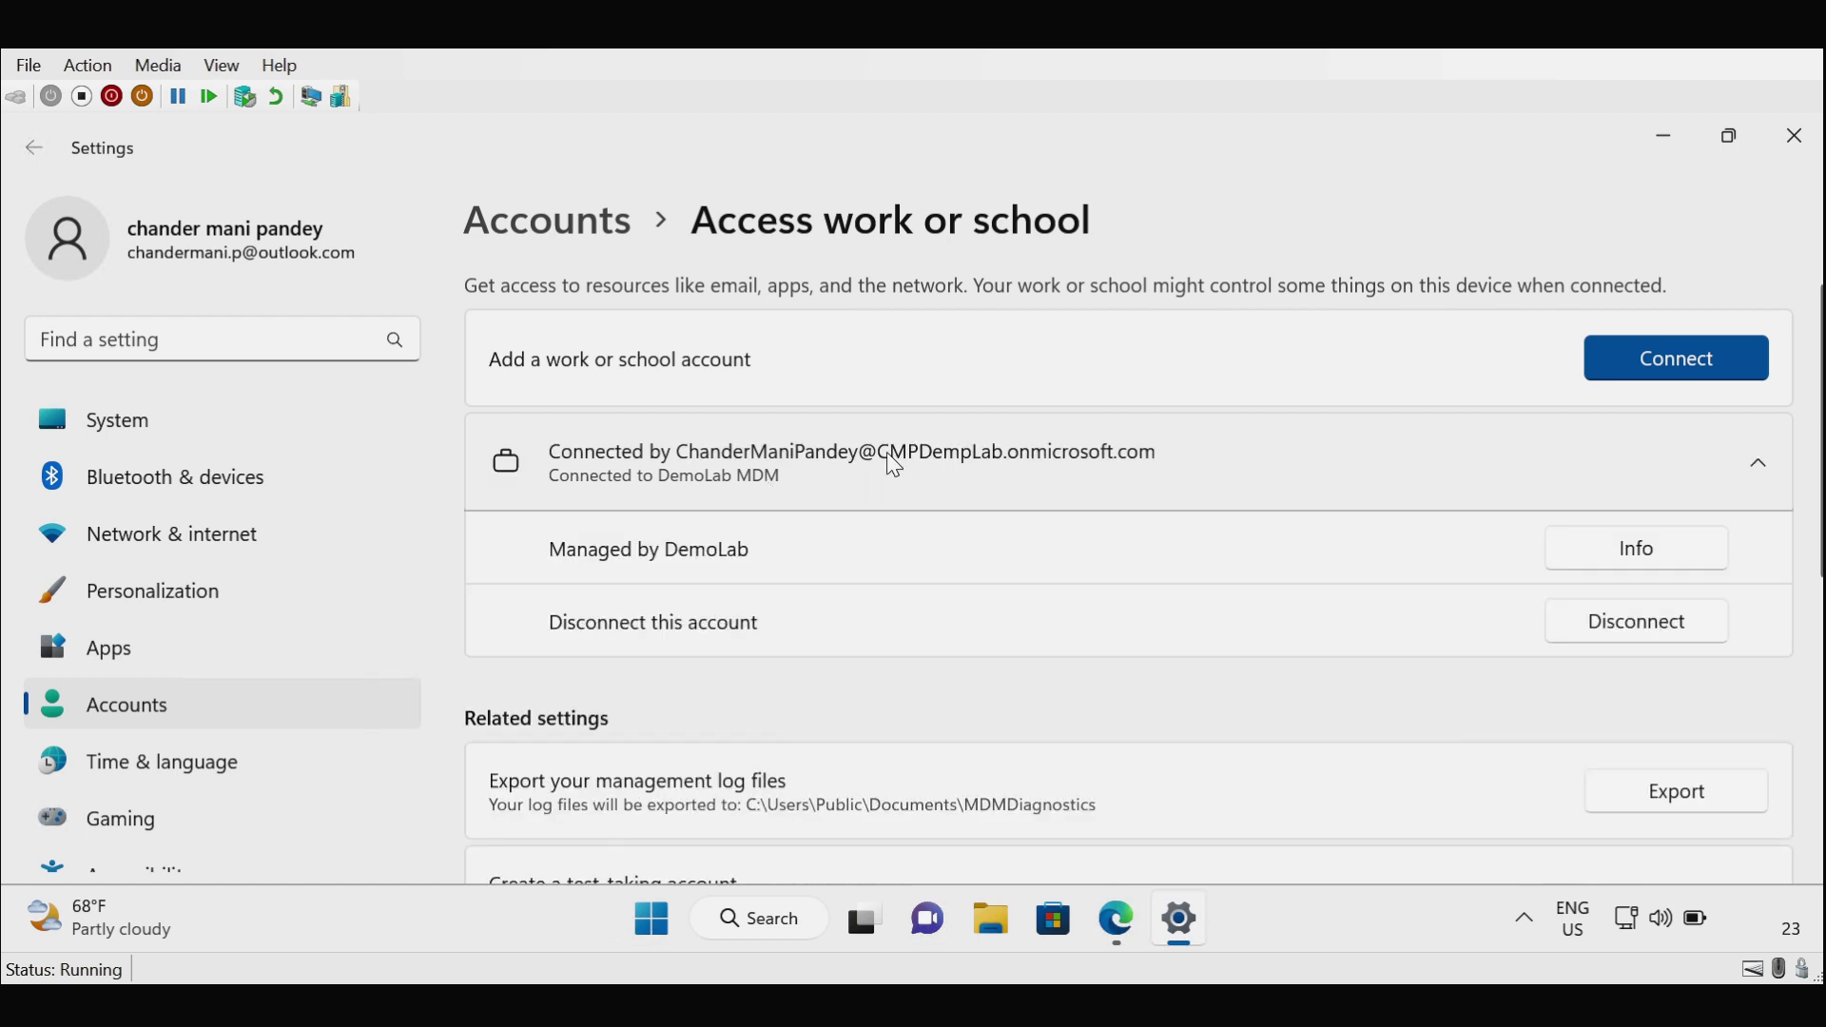
{"action": "left_click", "coordinate": [1632, 557]}
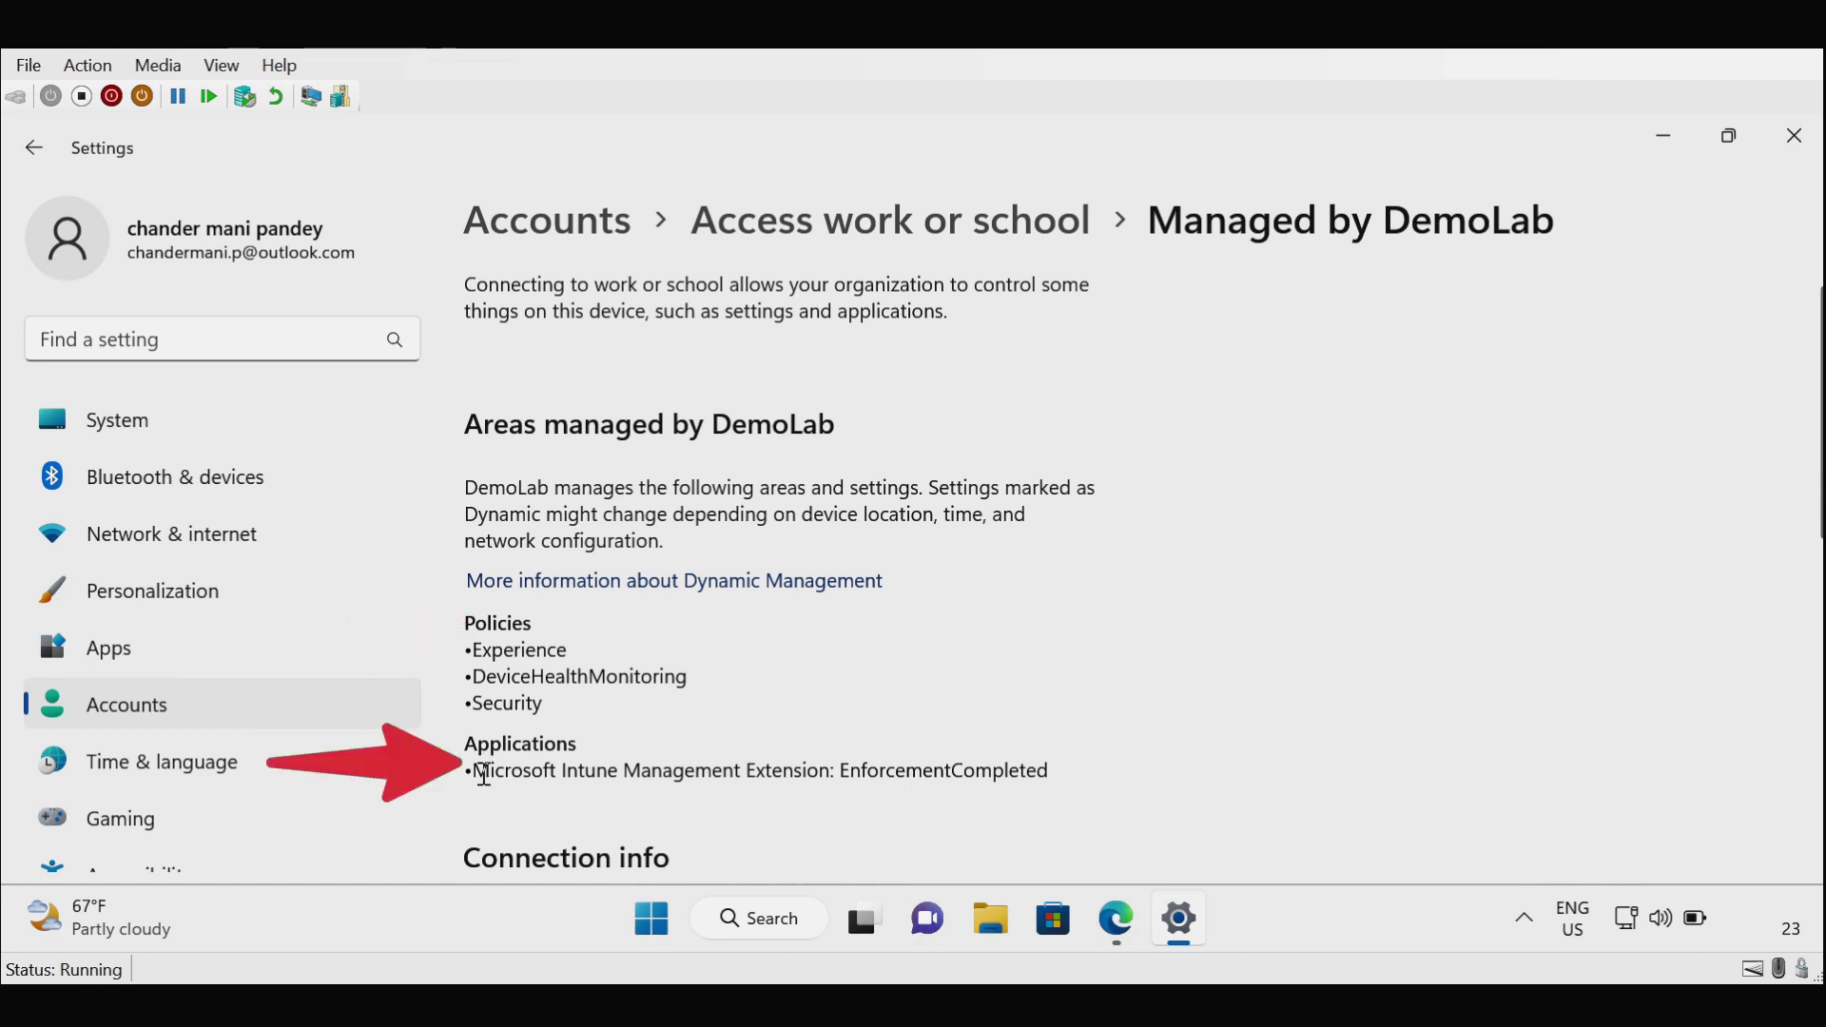
{"action": "left_click_drag", "start_coordinate": [485, 774], "coordinate": [818, 772]}
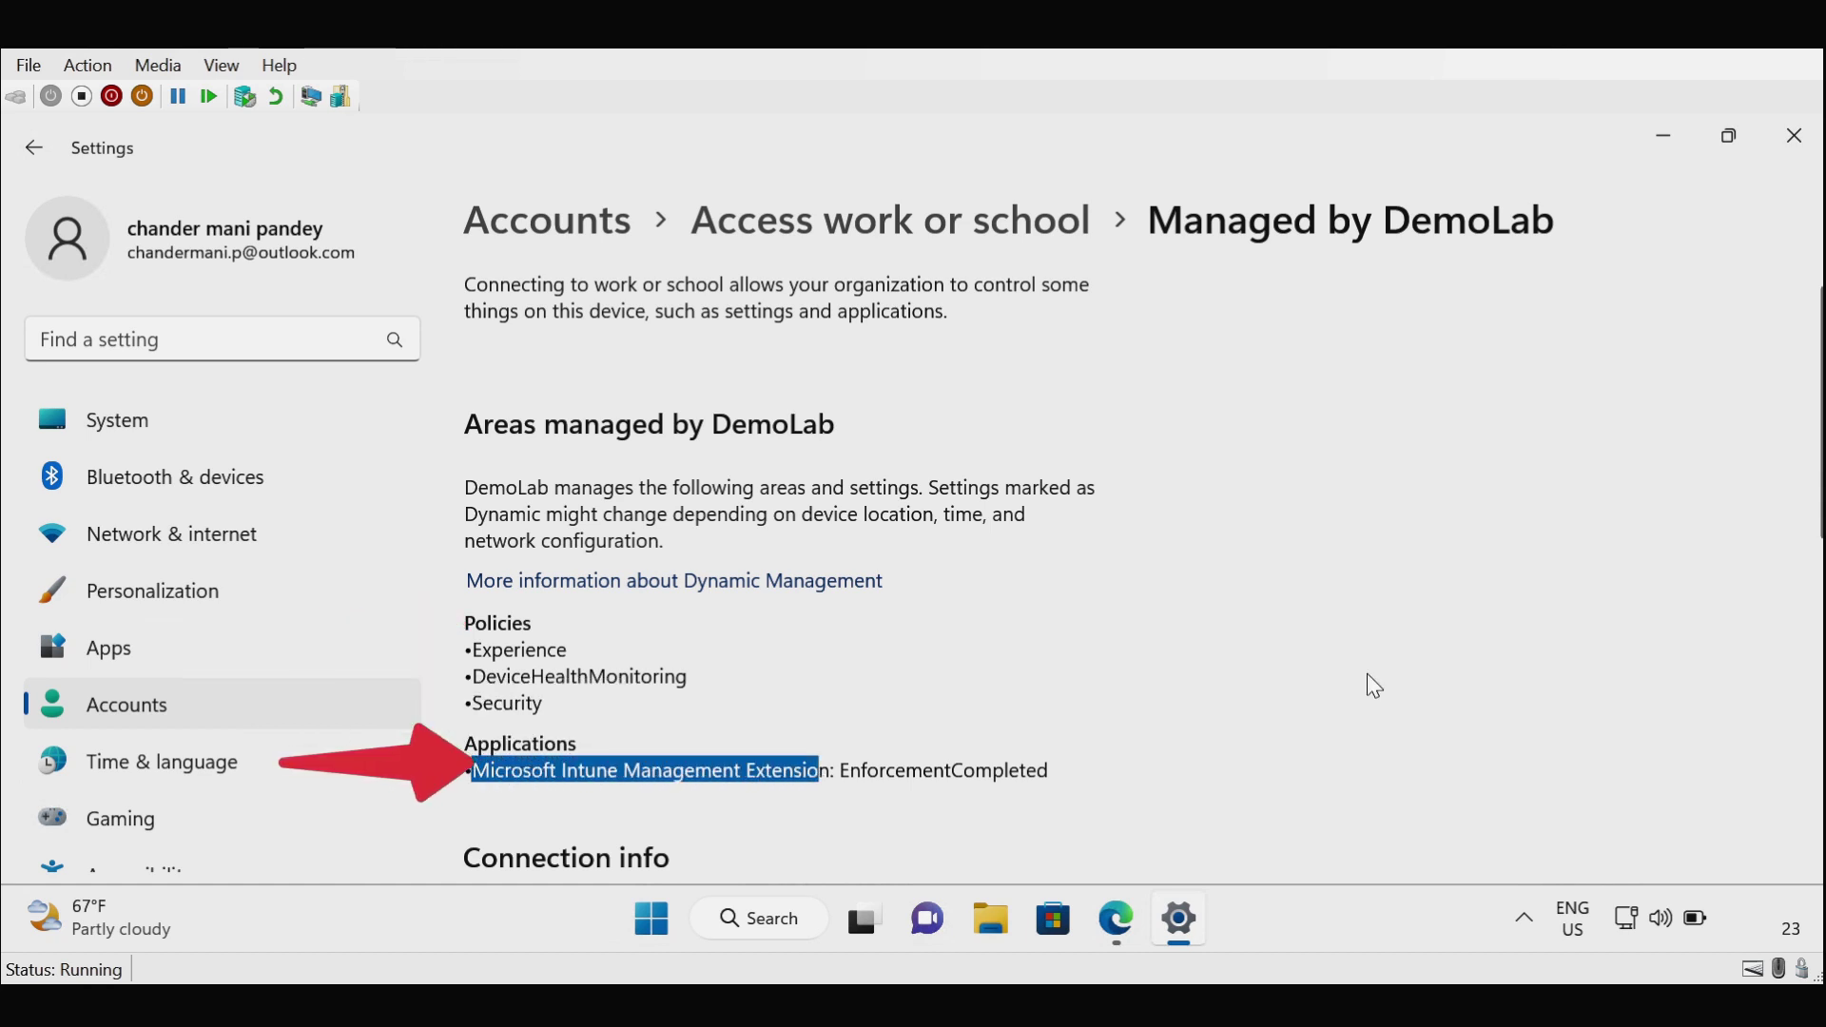
{"action": "scroll", "coordinate": [555, 735], "scroll_direction": "down", "scroll_amount": 5}
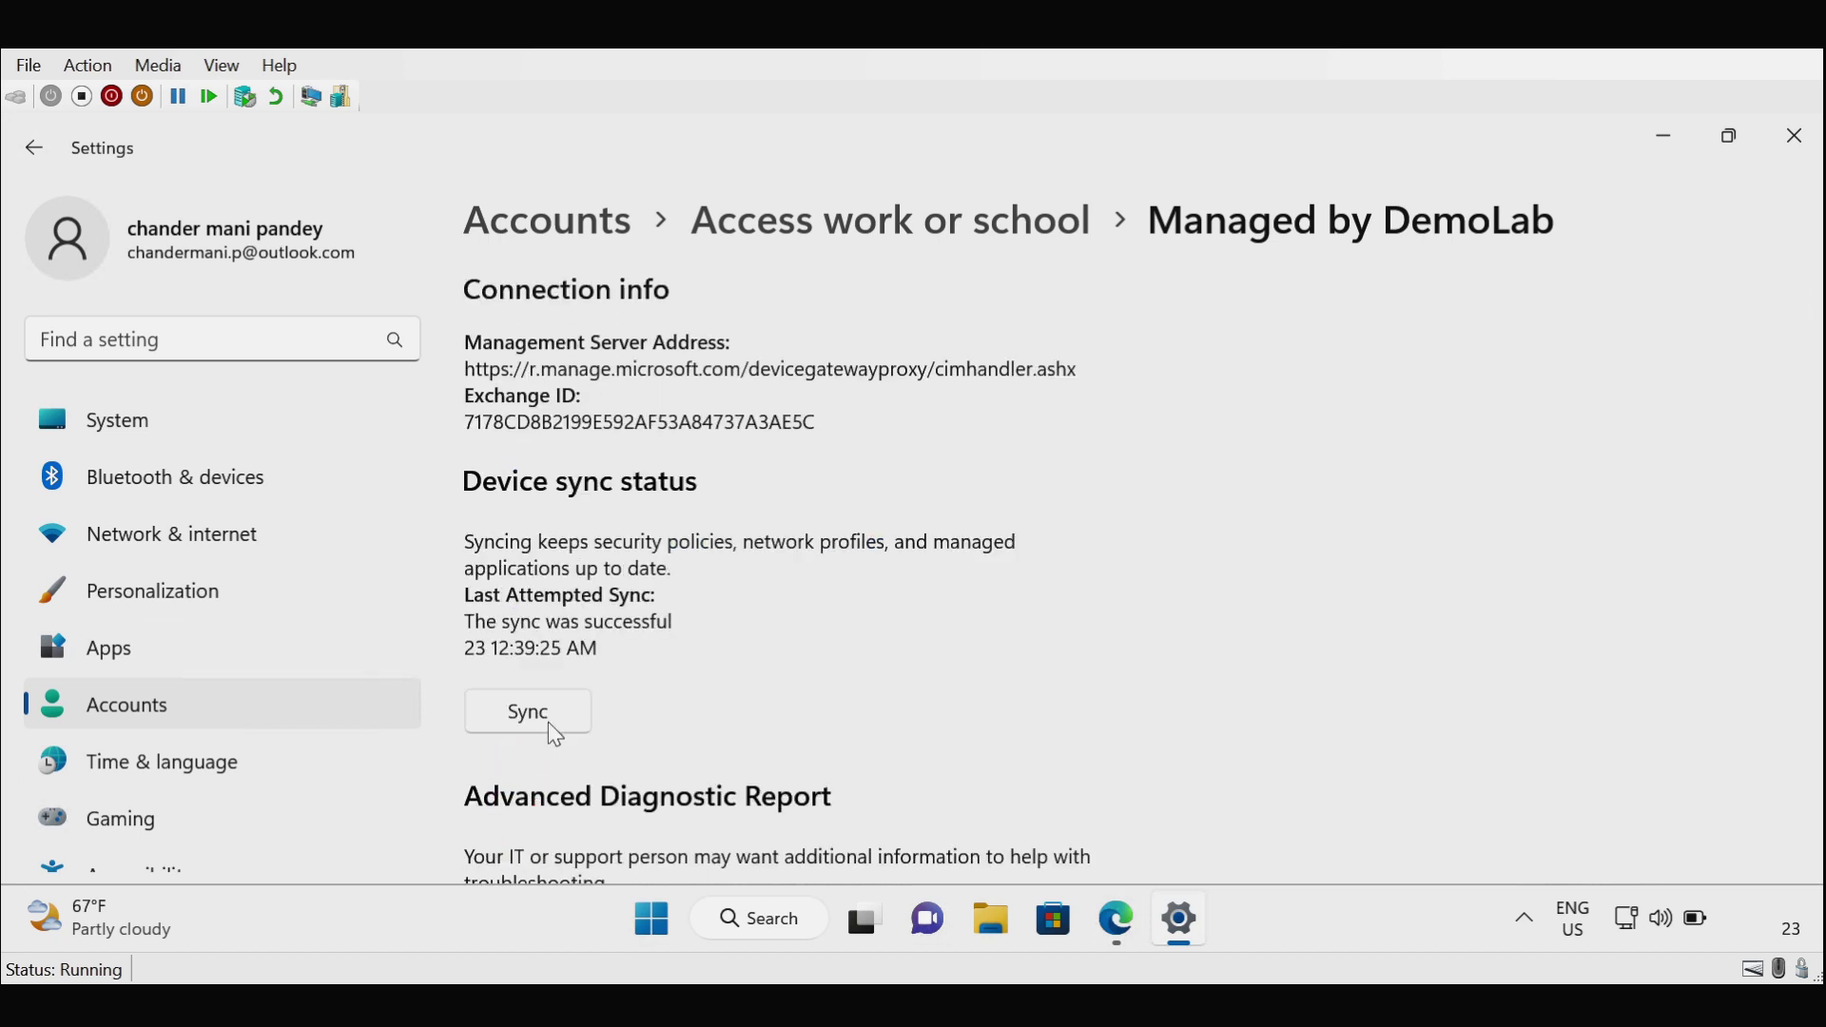
{"action": "left_click", "coordinate": [551, 725]}
- Switch to the Microsoft Endpoint Manager admin center in Edge and list all devices
{"action": "left_click", "coordinate": [1120, 930]}
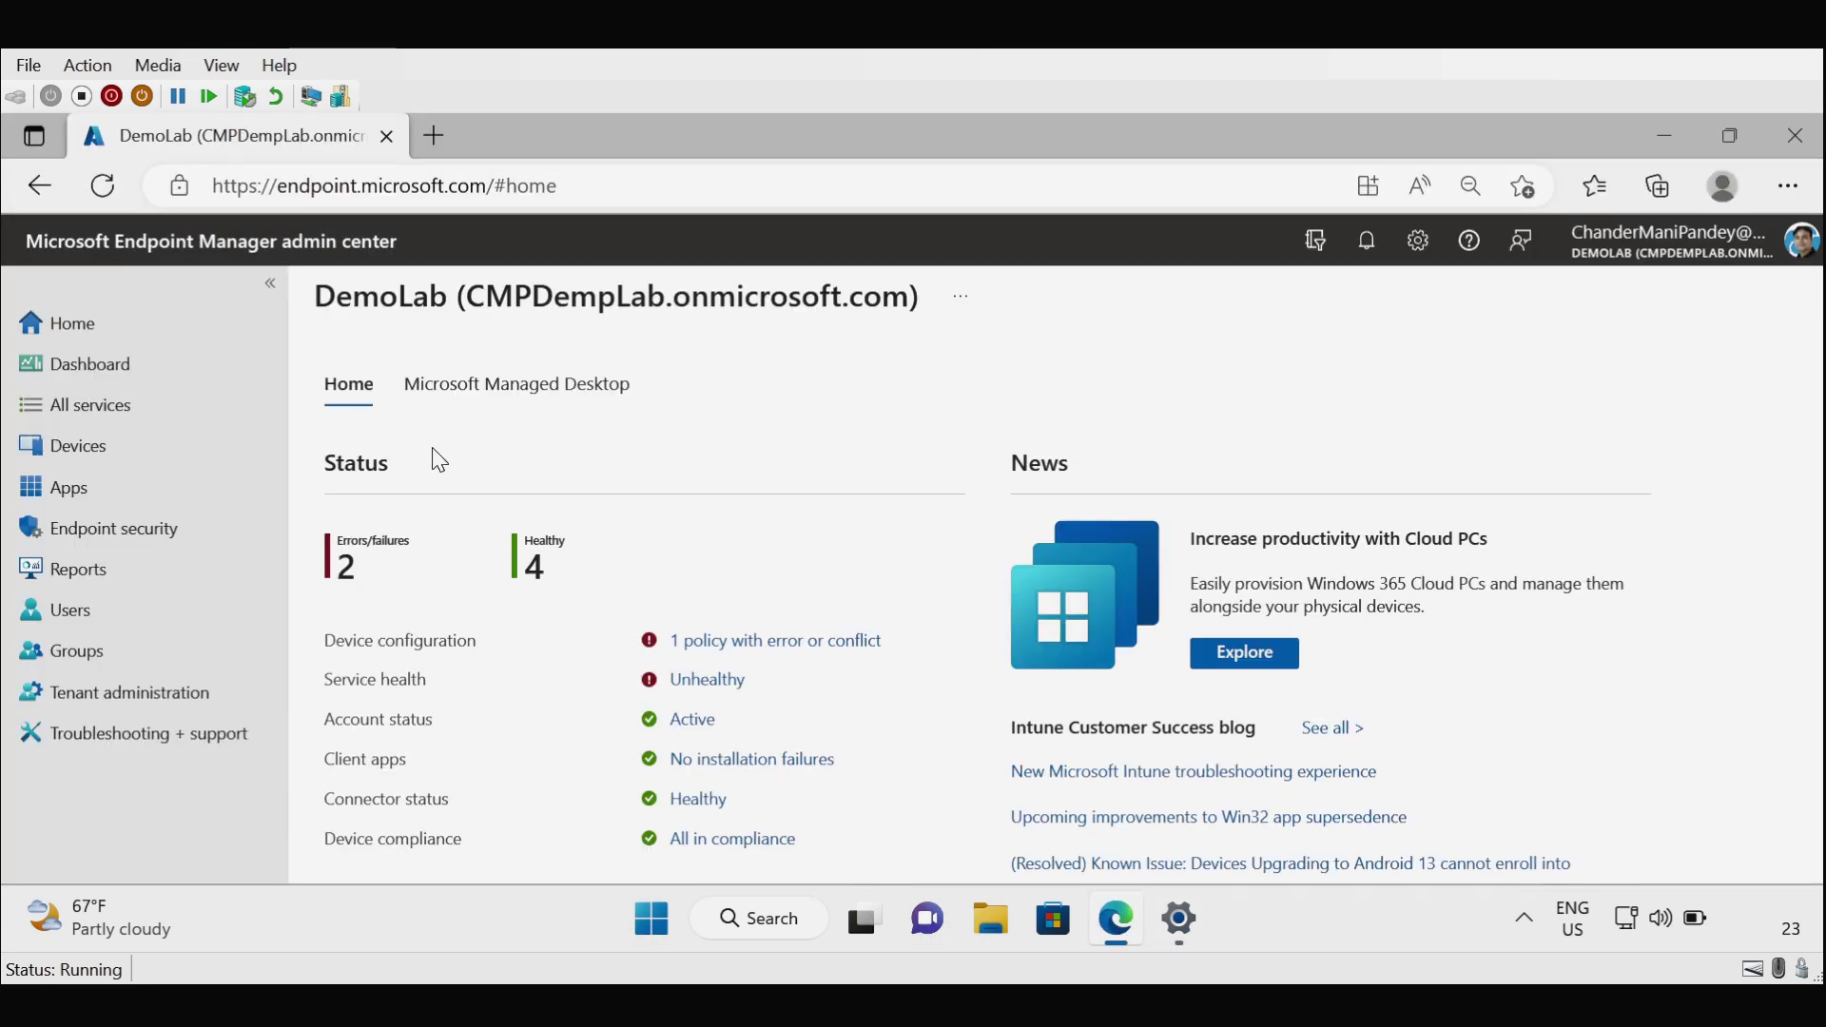
{"action": "left_click", "coordinate": [91, 459]}
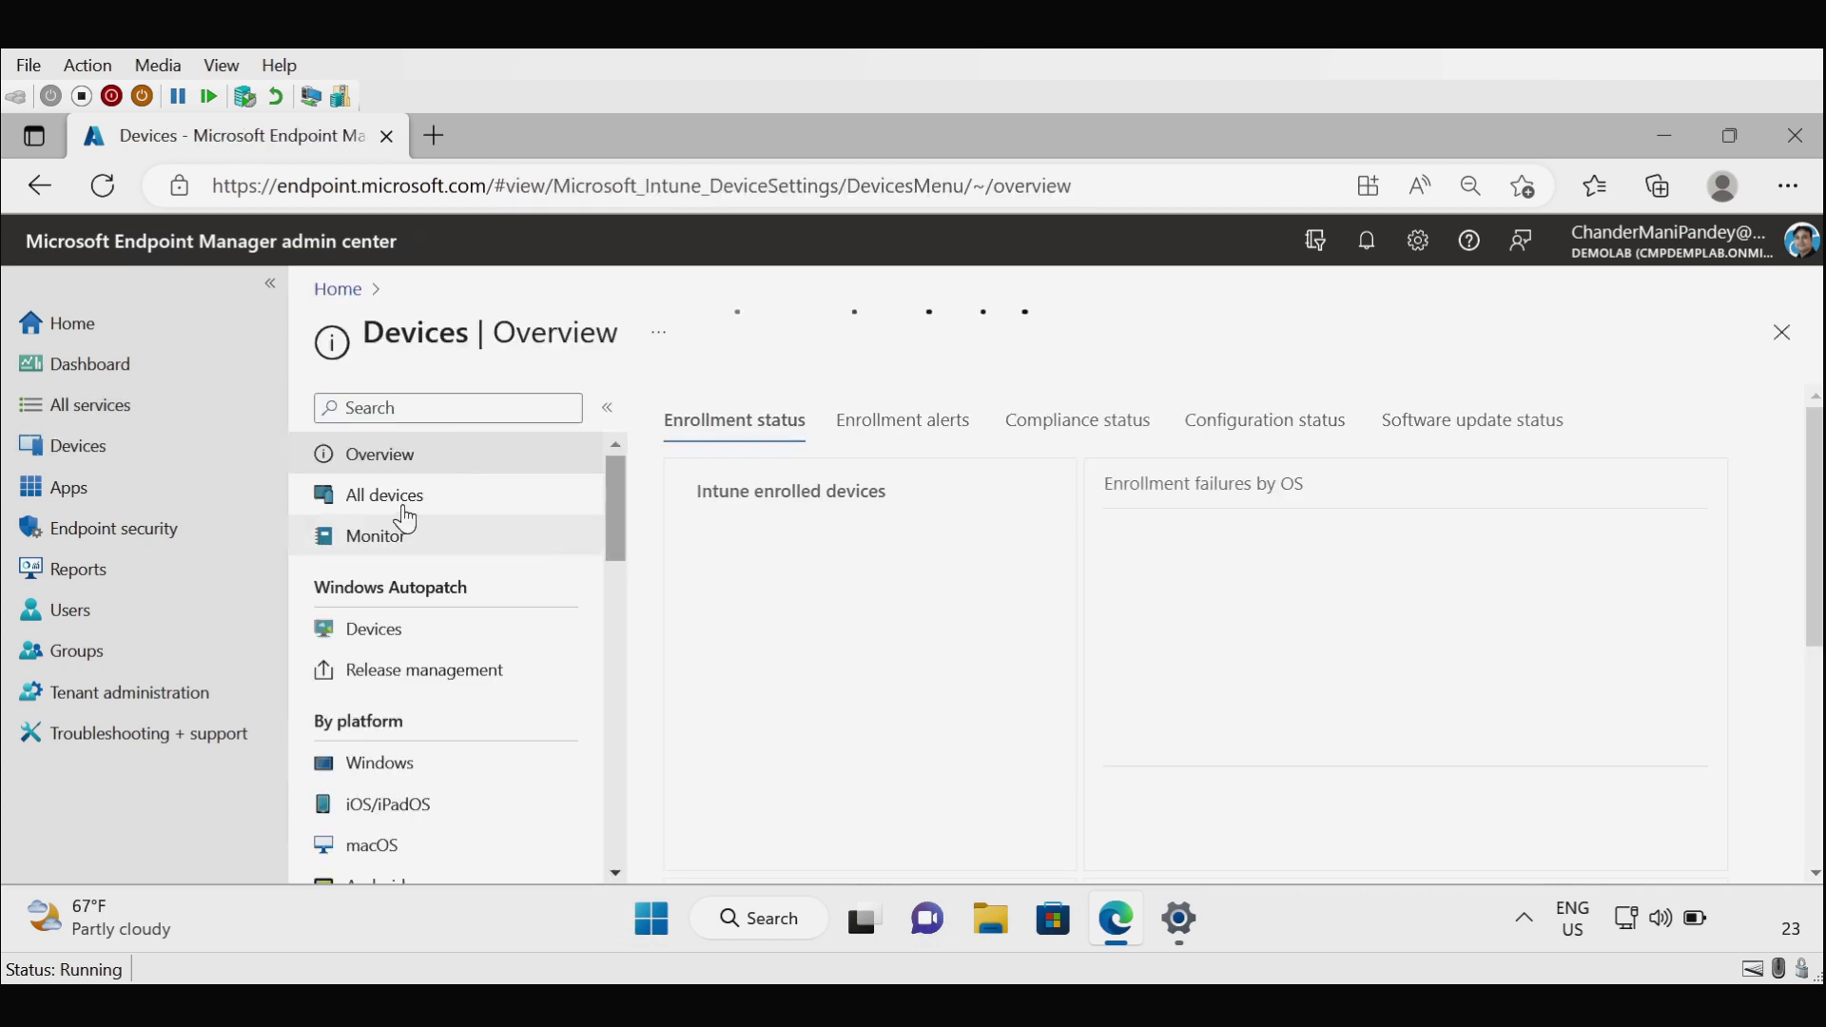
{"action": "left_click", "coordinate": [404, 506]}
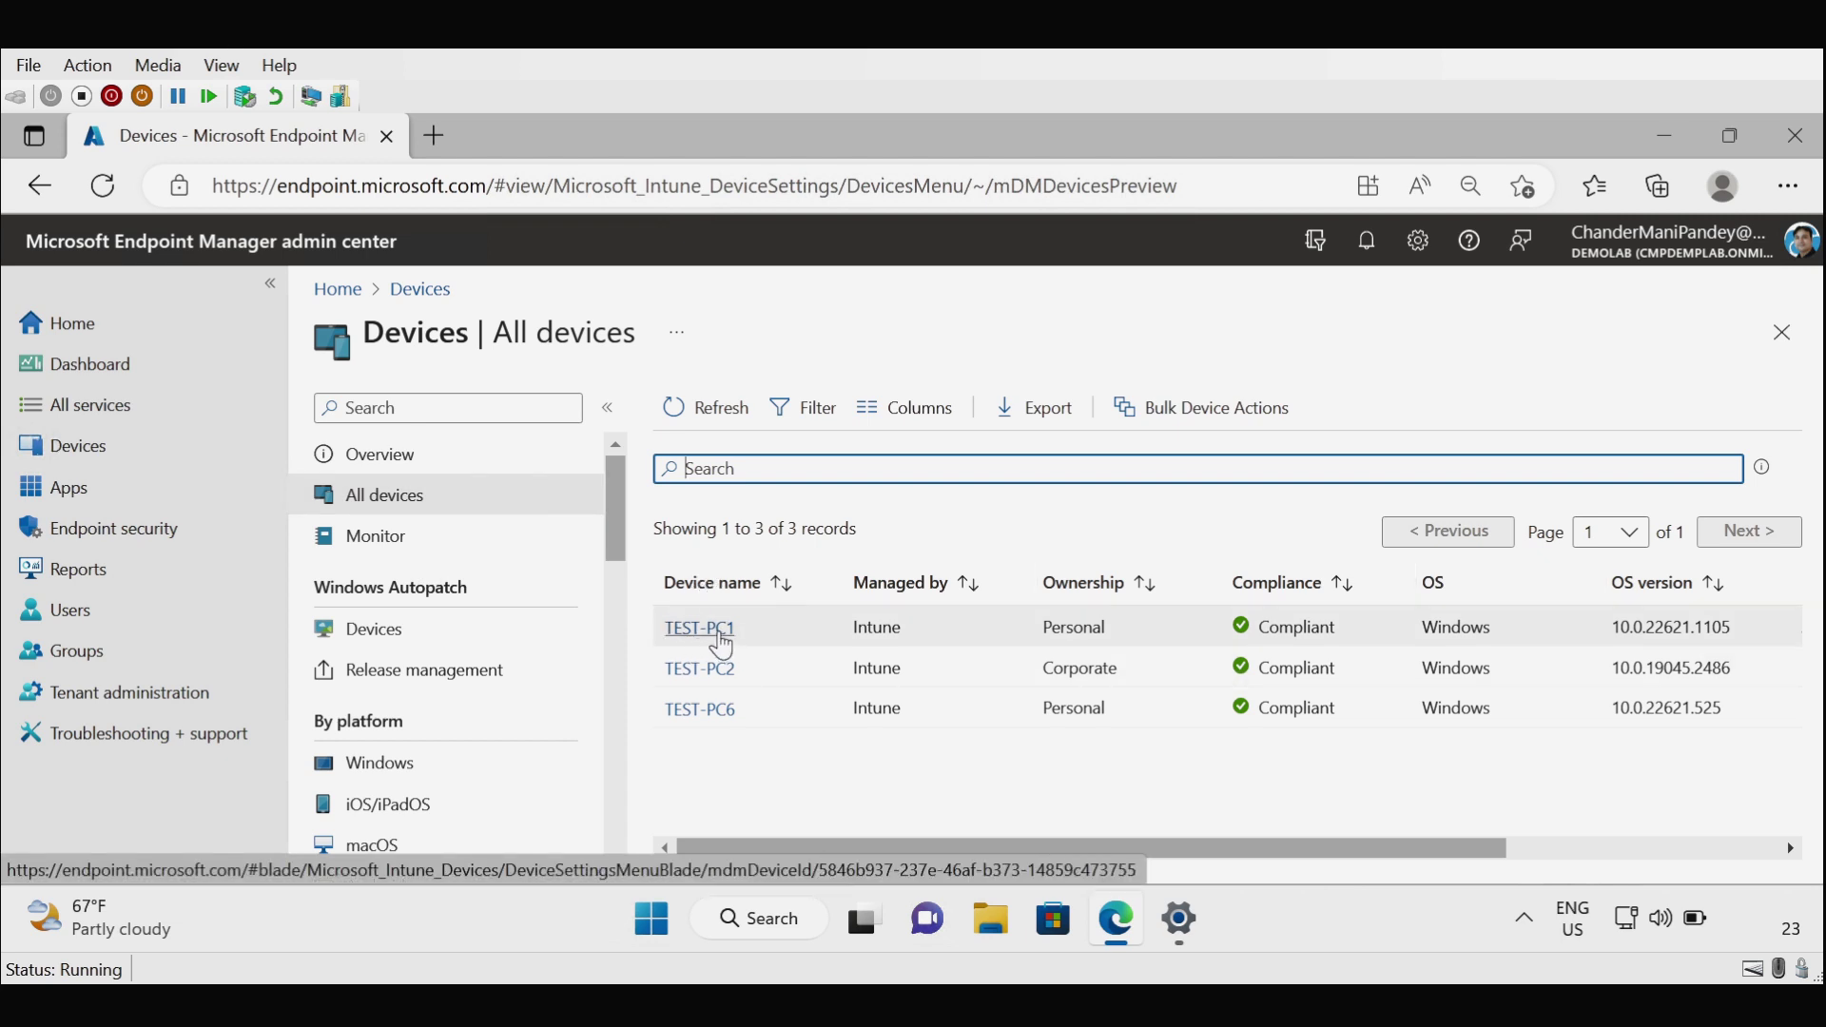
- Check the ownership of TEST-PC1 in the device list and on its overview page
{"action": "left_click_drag", "start_coordinate": [1042, 635], "coordinate": [1130, 645]}
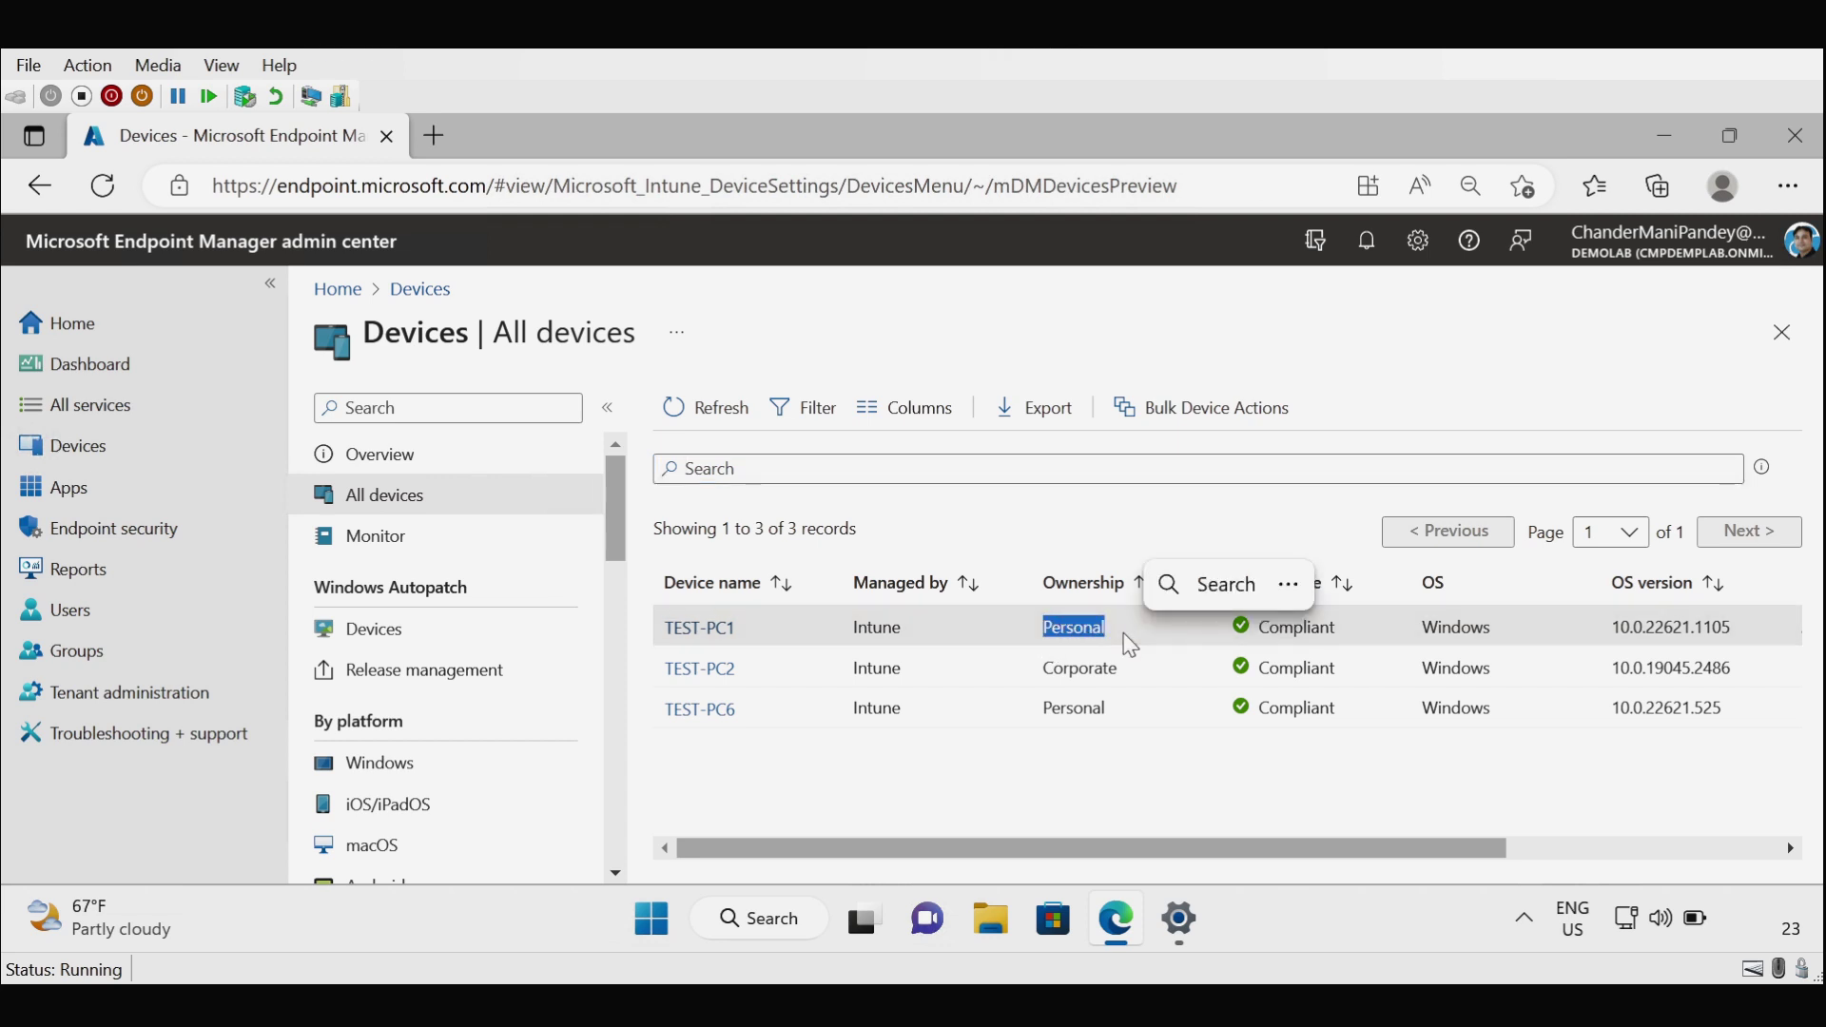
{"action": "left_click", "coordinate": [1130, 645]}
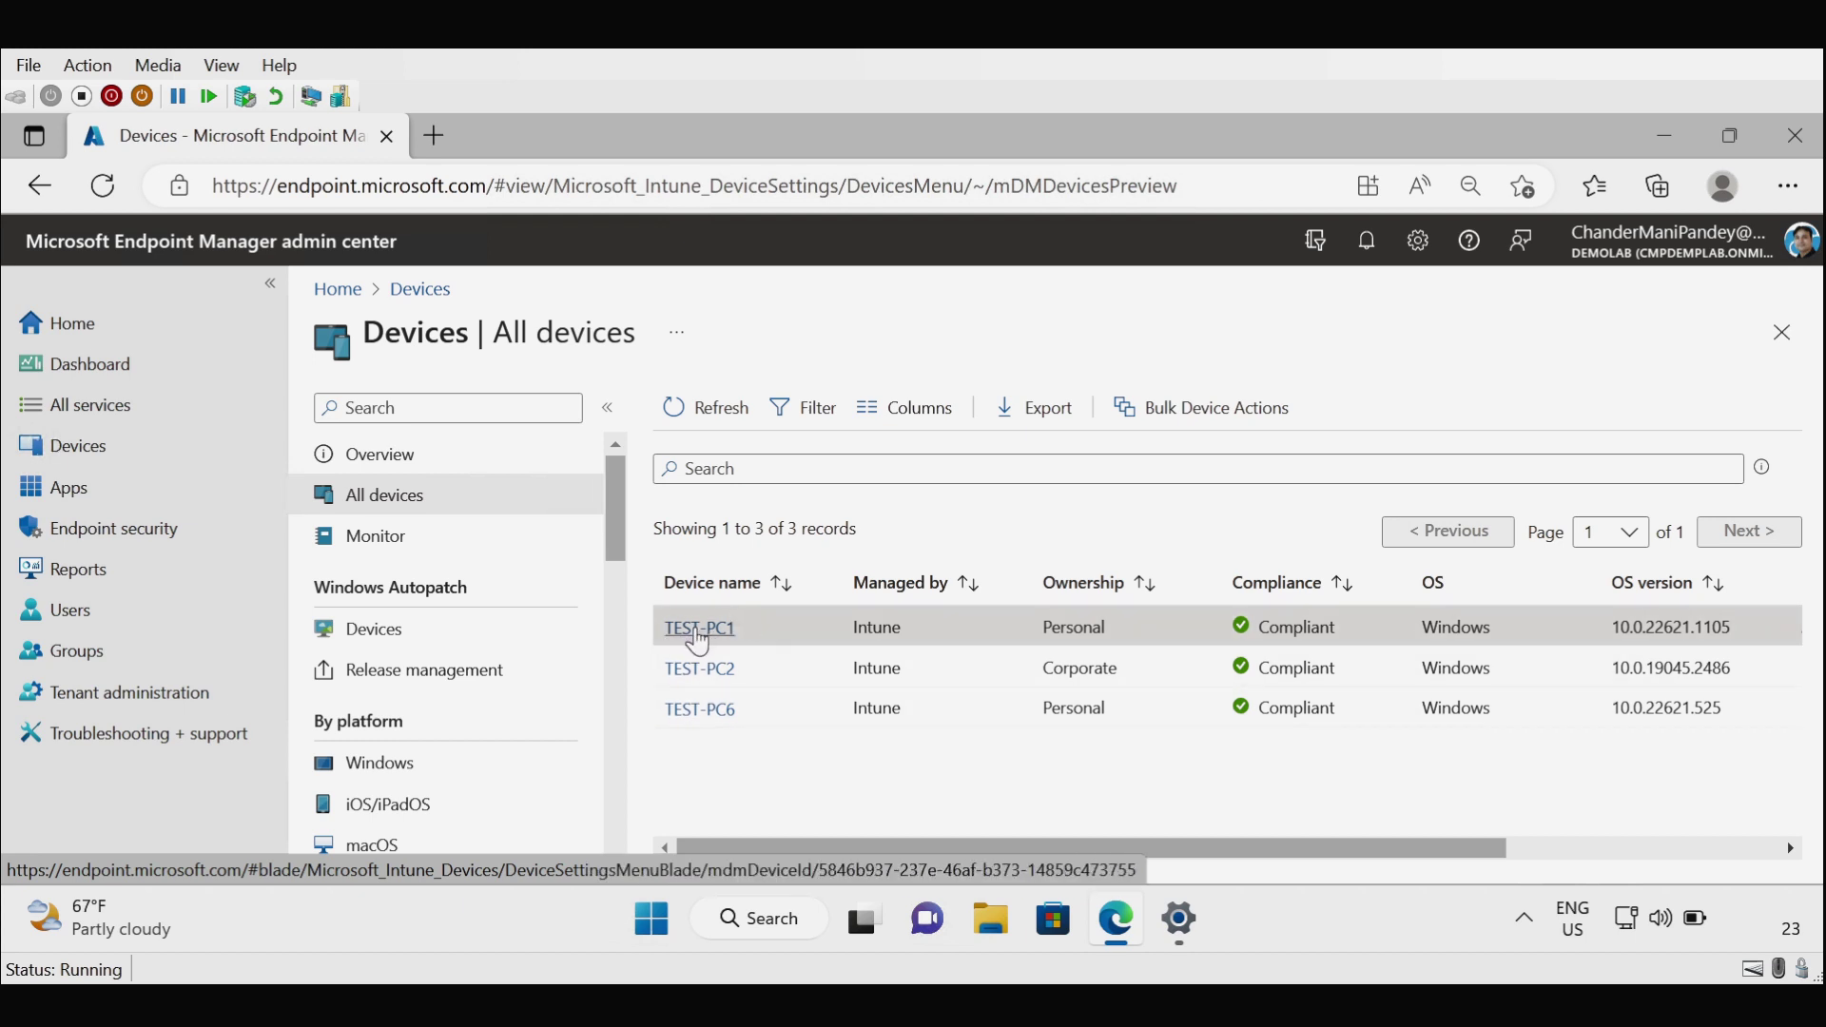
{"action": "left_click", "coordinate": [699, 630]}
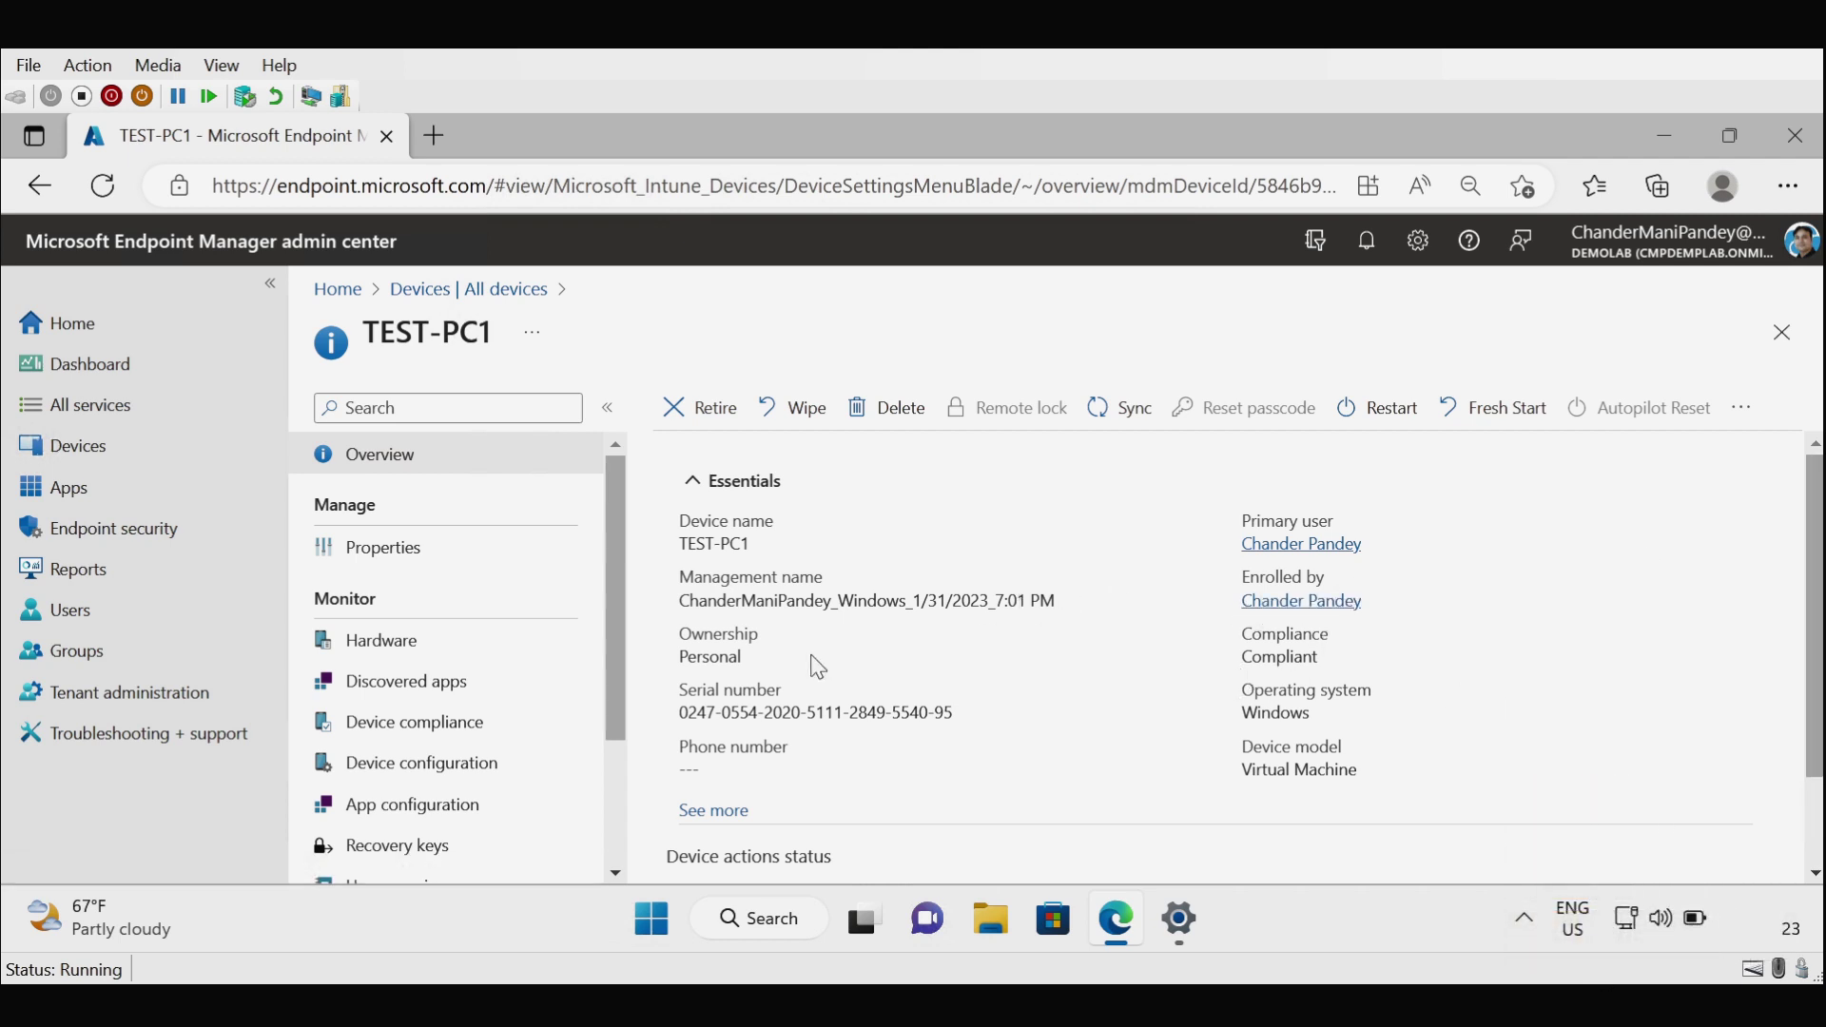
{"action": "double_click", "coordinate": [691, 654]}
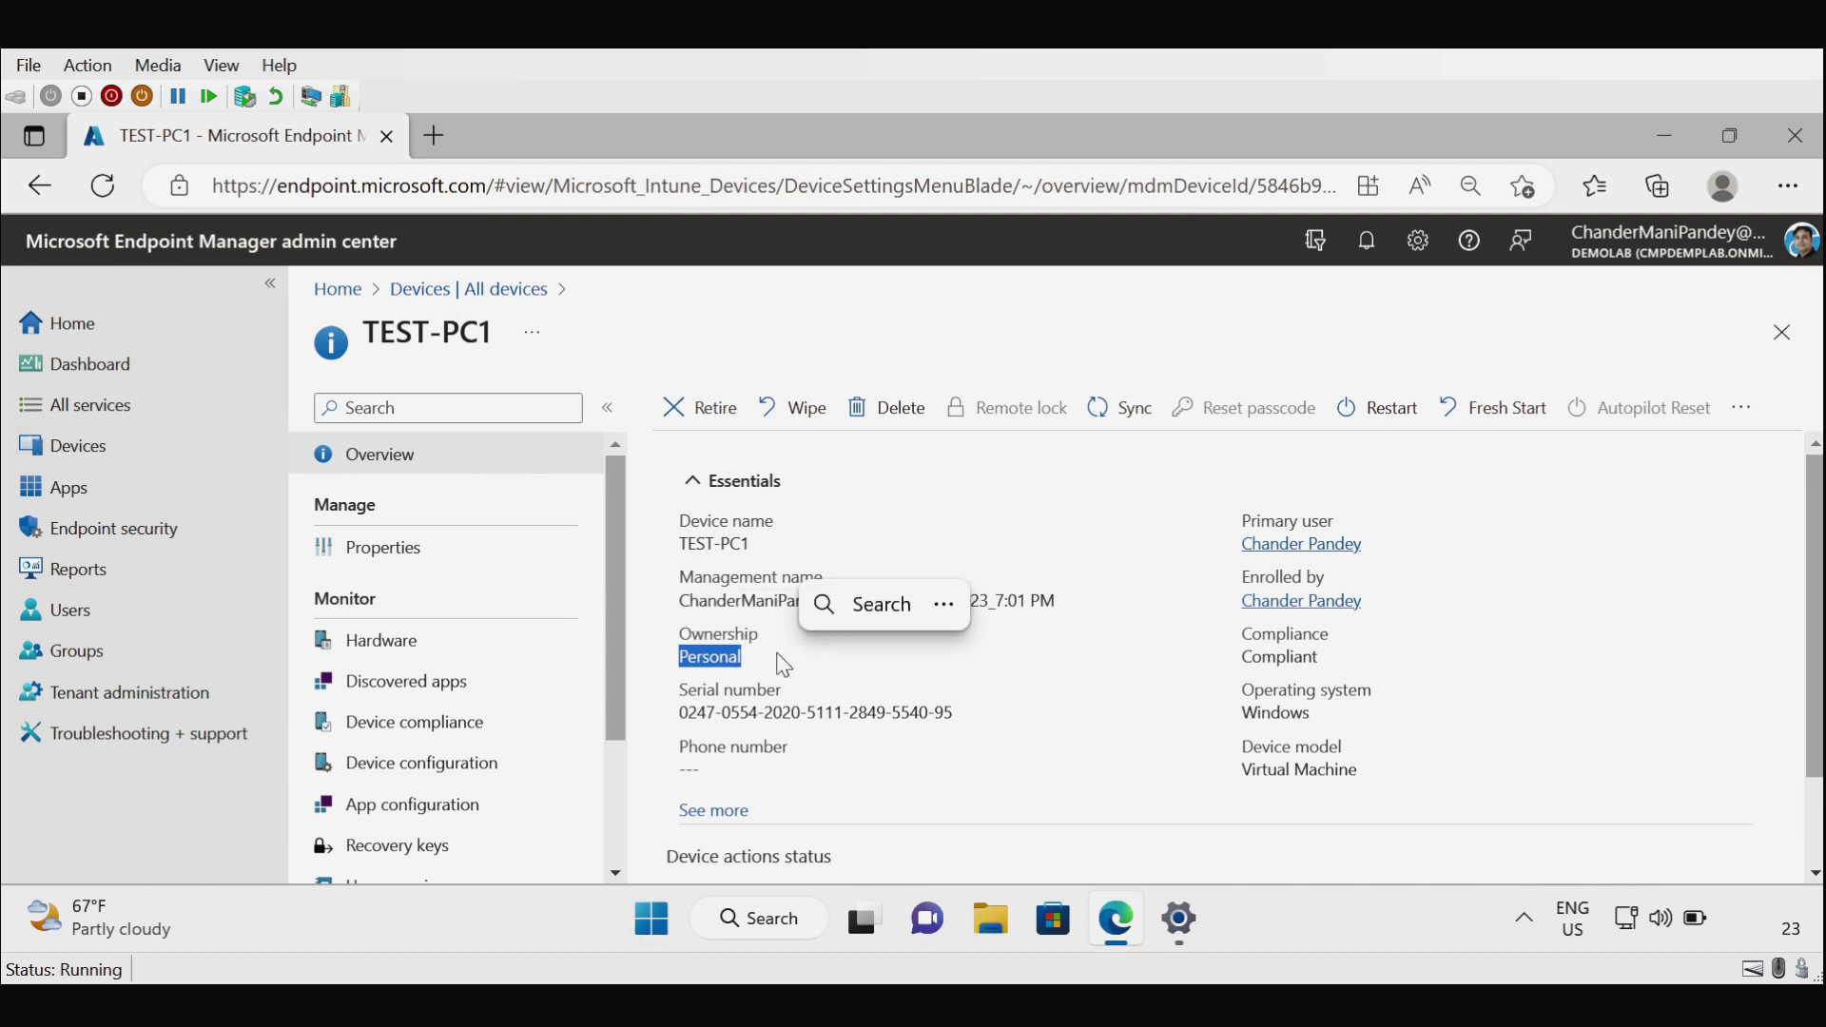
- Review TEST-PC1's device configuration policies and open its managed apps
{"action": "left_click_drag", "start_coordinate": [619, 664], "coordinate": [619, 733]}
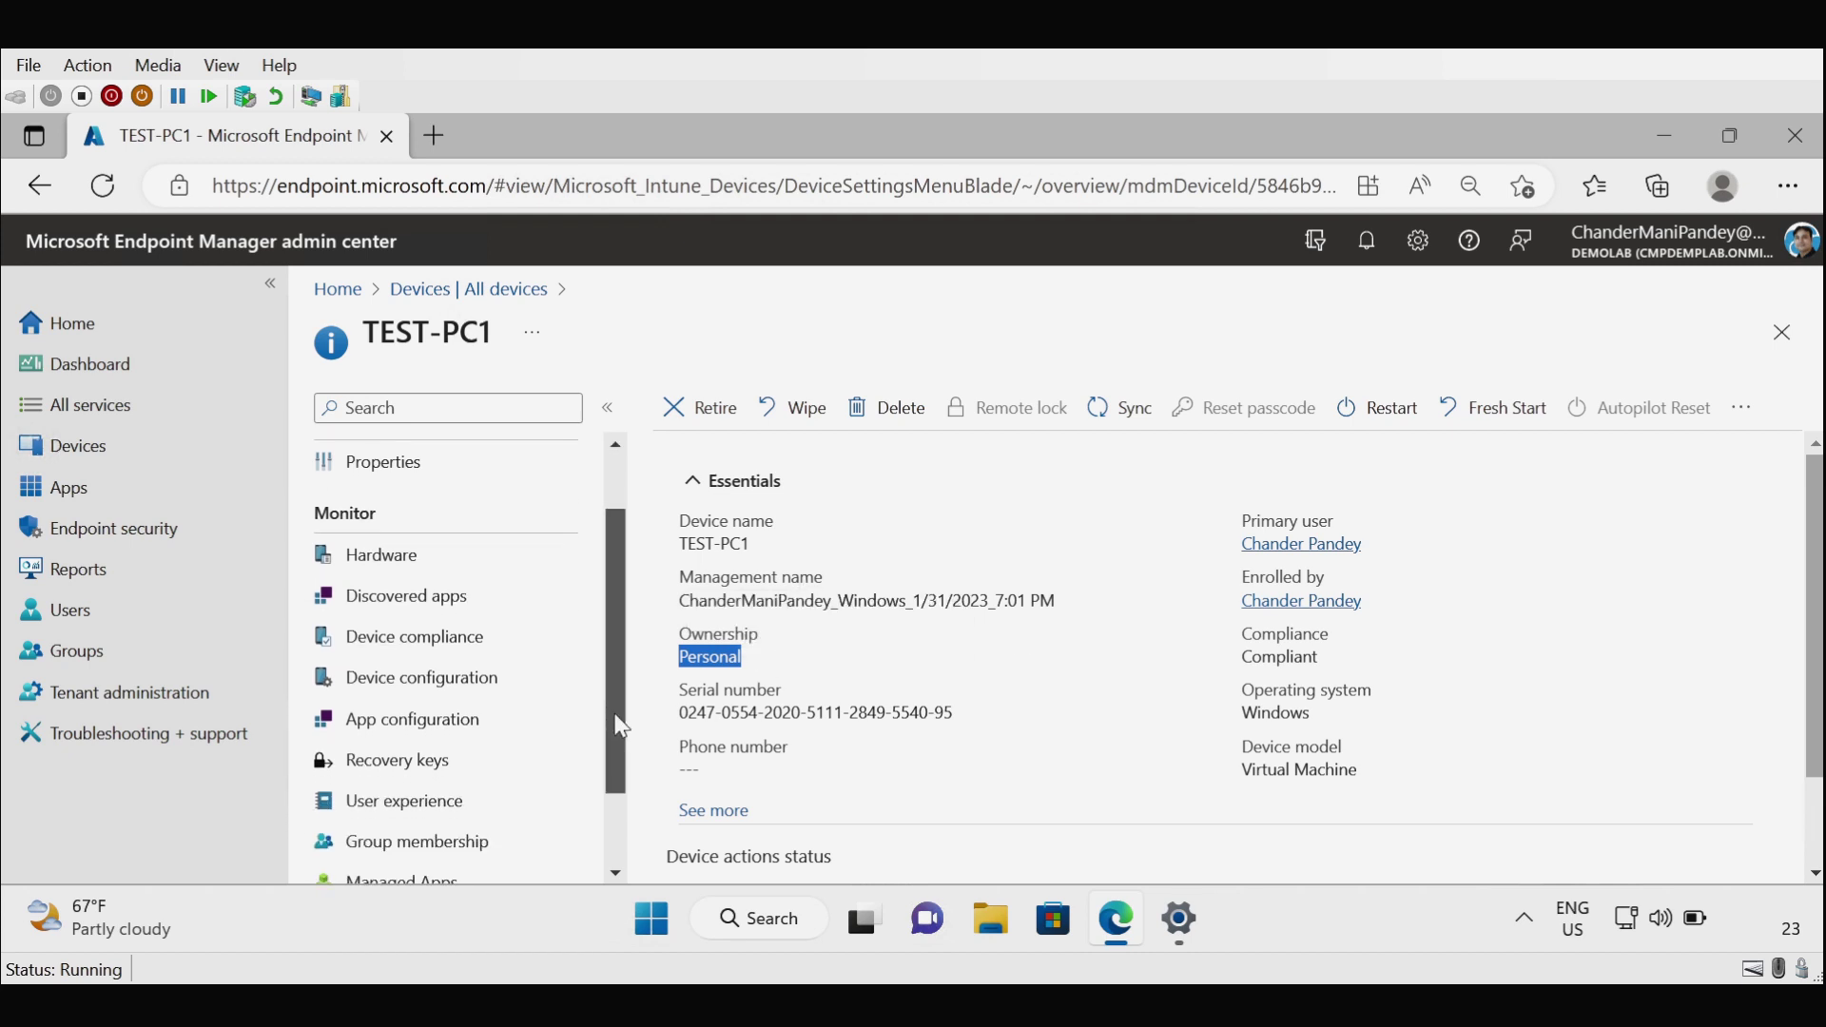
{"action": "left_click", "coordinate": [417, 675]}
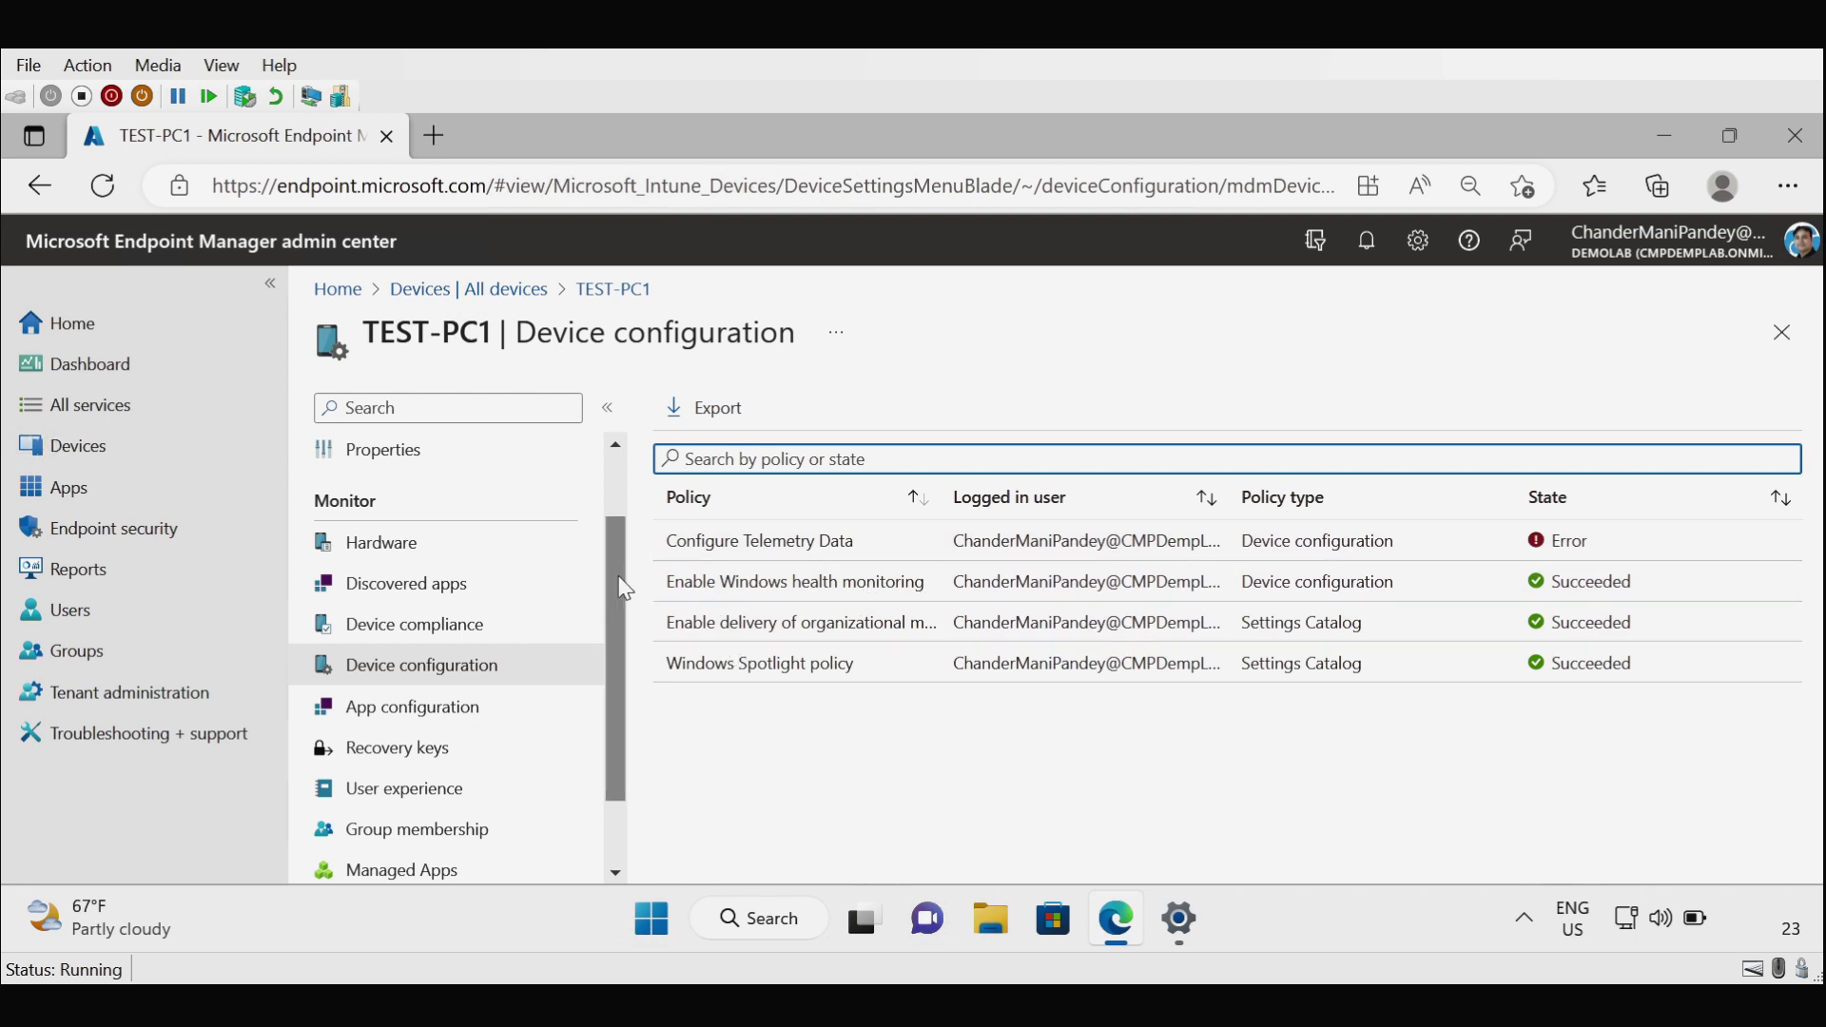
{"action": "scroll", "coordinate": [419, 784], "scroll_direction": "down", "scroll_amount": 1}
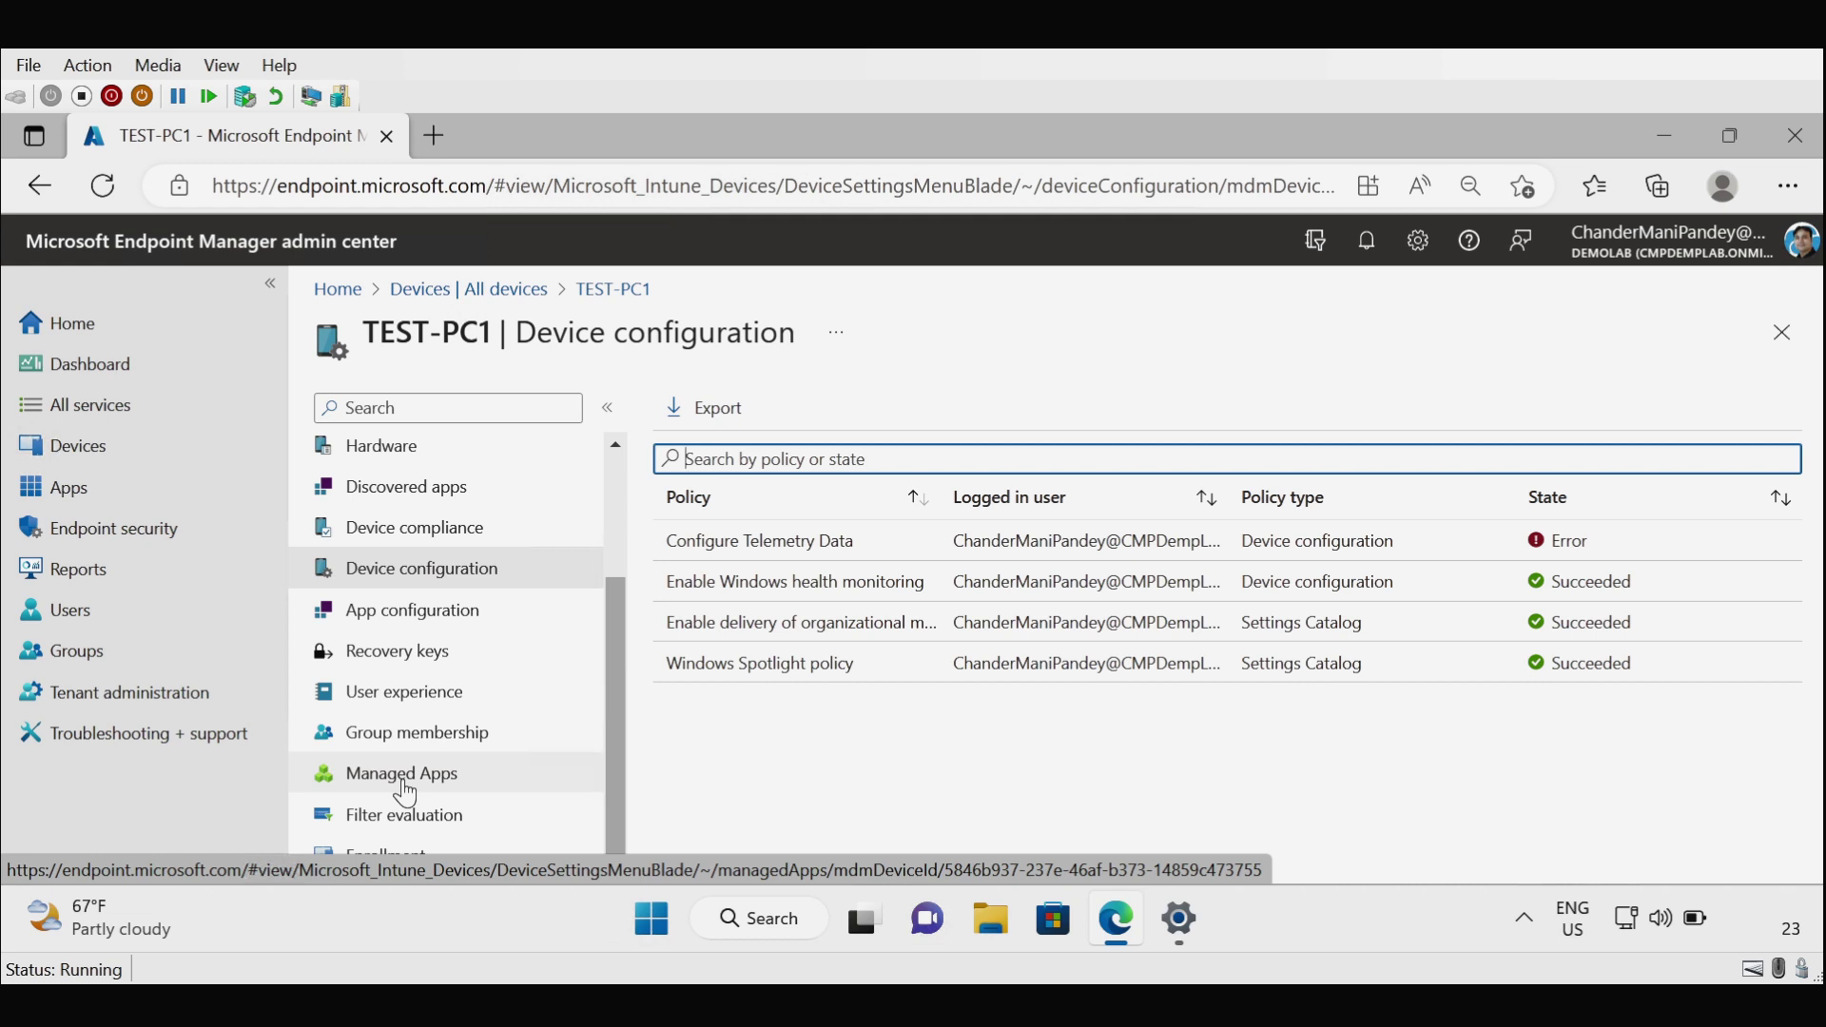
{"action": "left_click", "coordinate": [406, 793]}
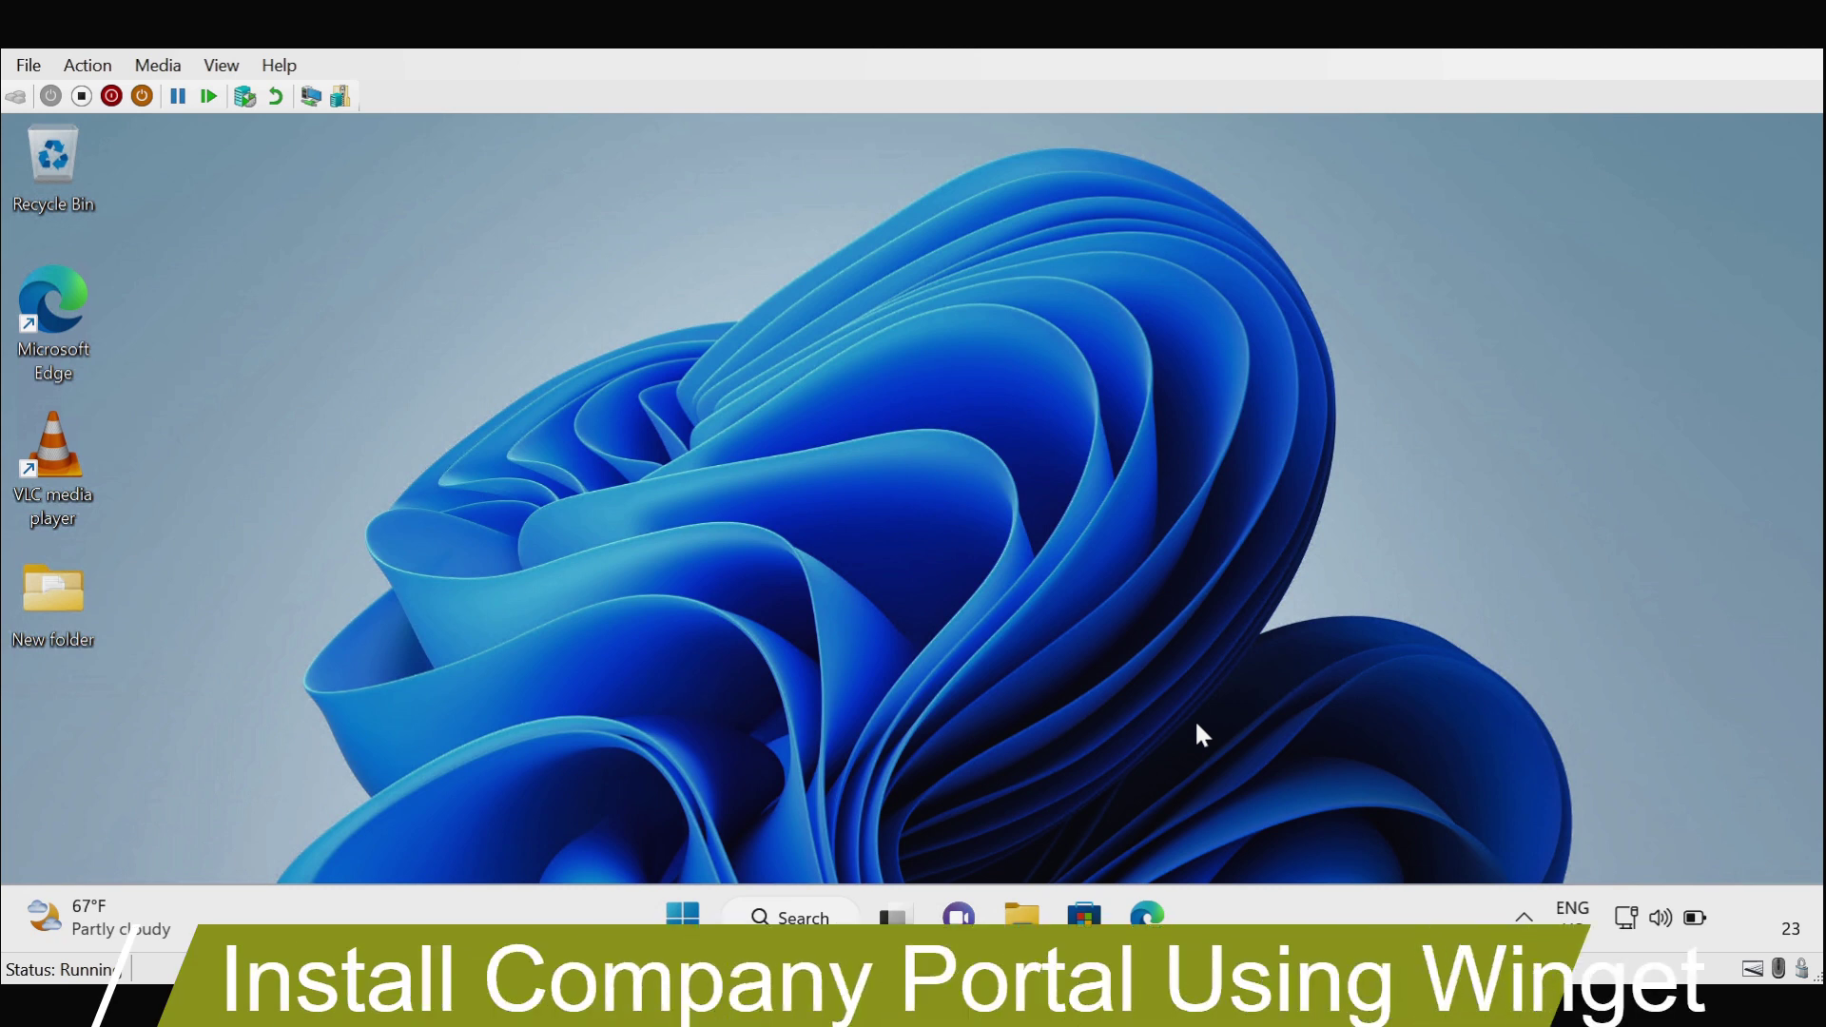
- Search Windows for cmd and run Command Prompt as administrator
{"action": "left_click", "coordinate": [1421, 776]}
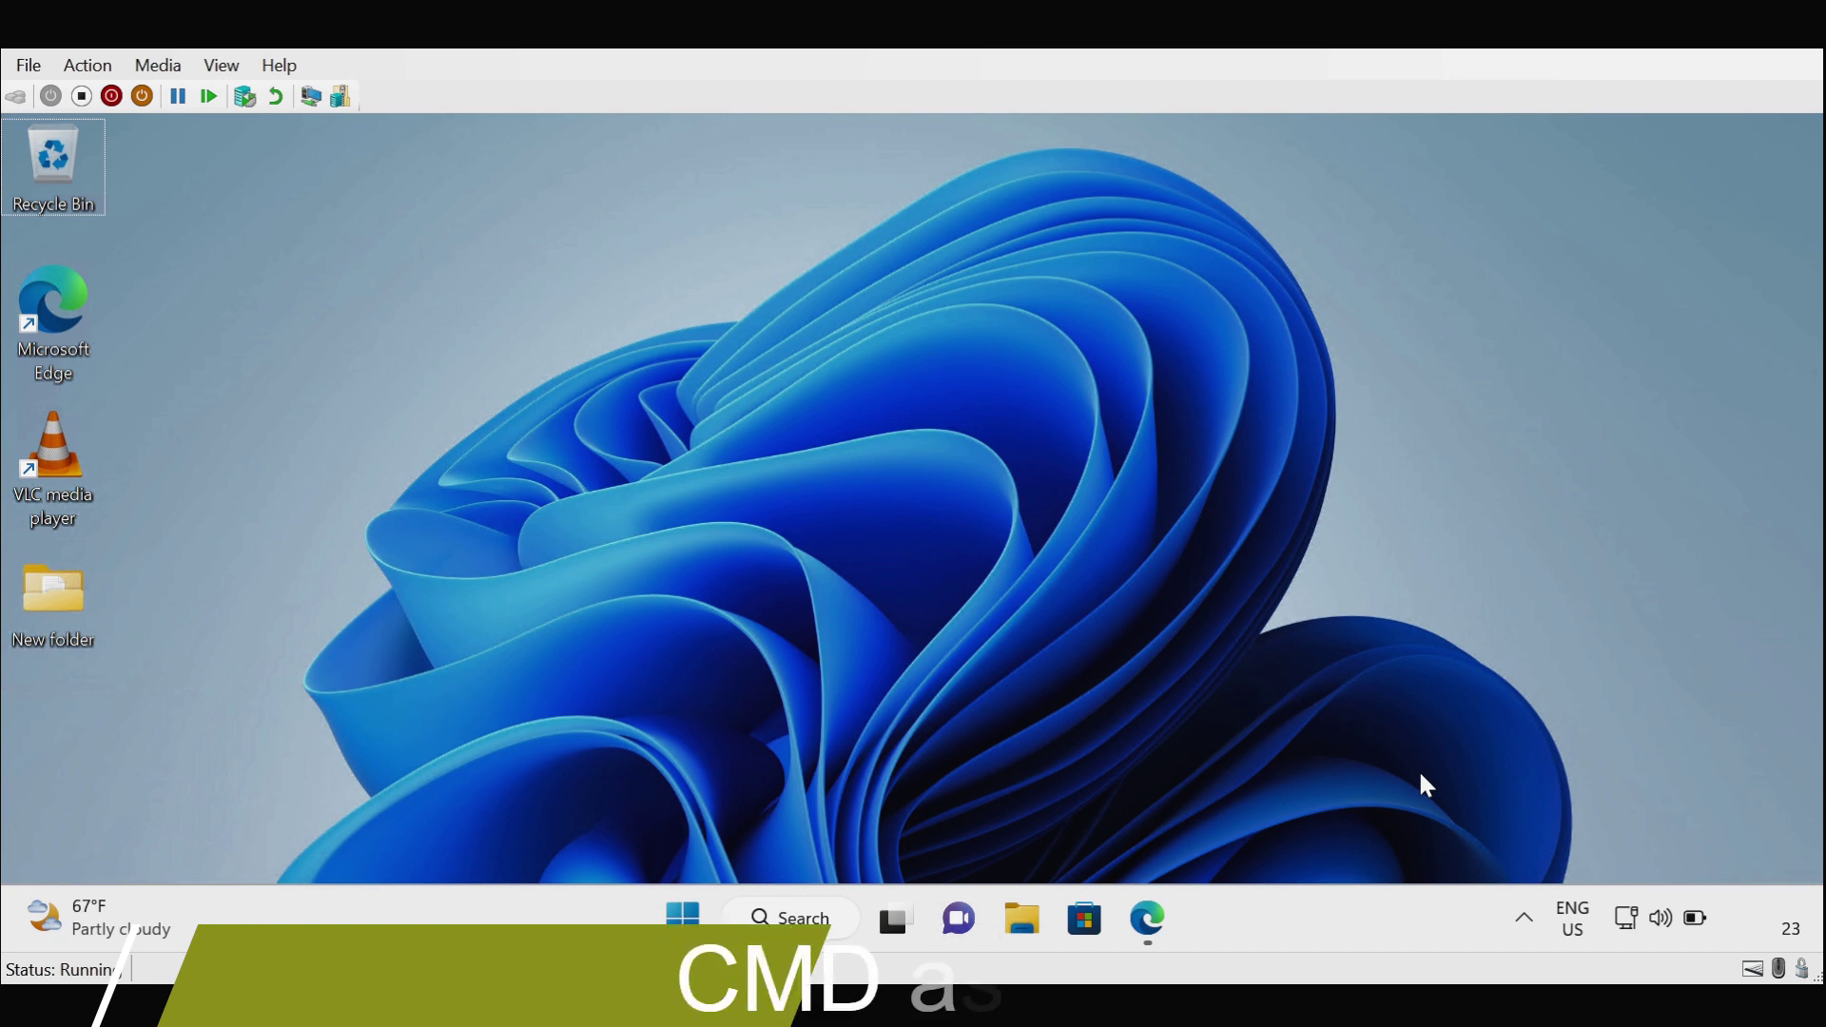
{"action": "left_click", "coordinate": [827, 914]}
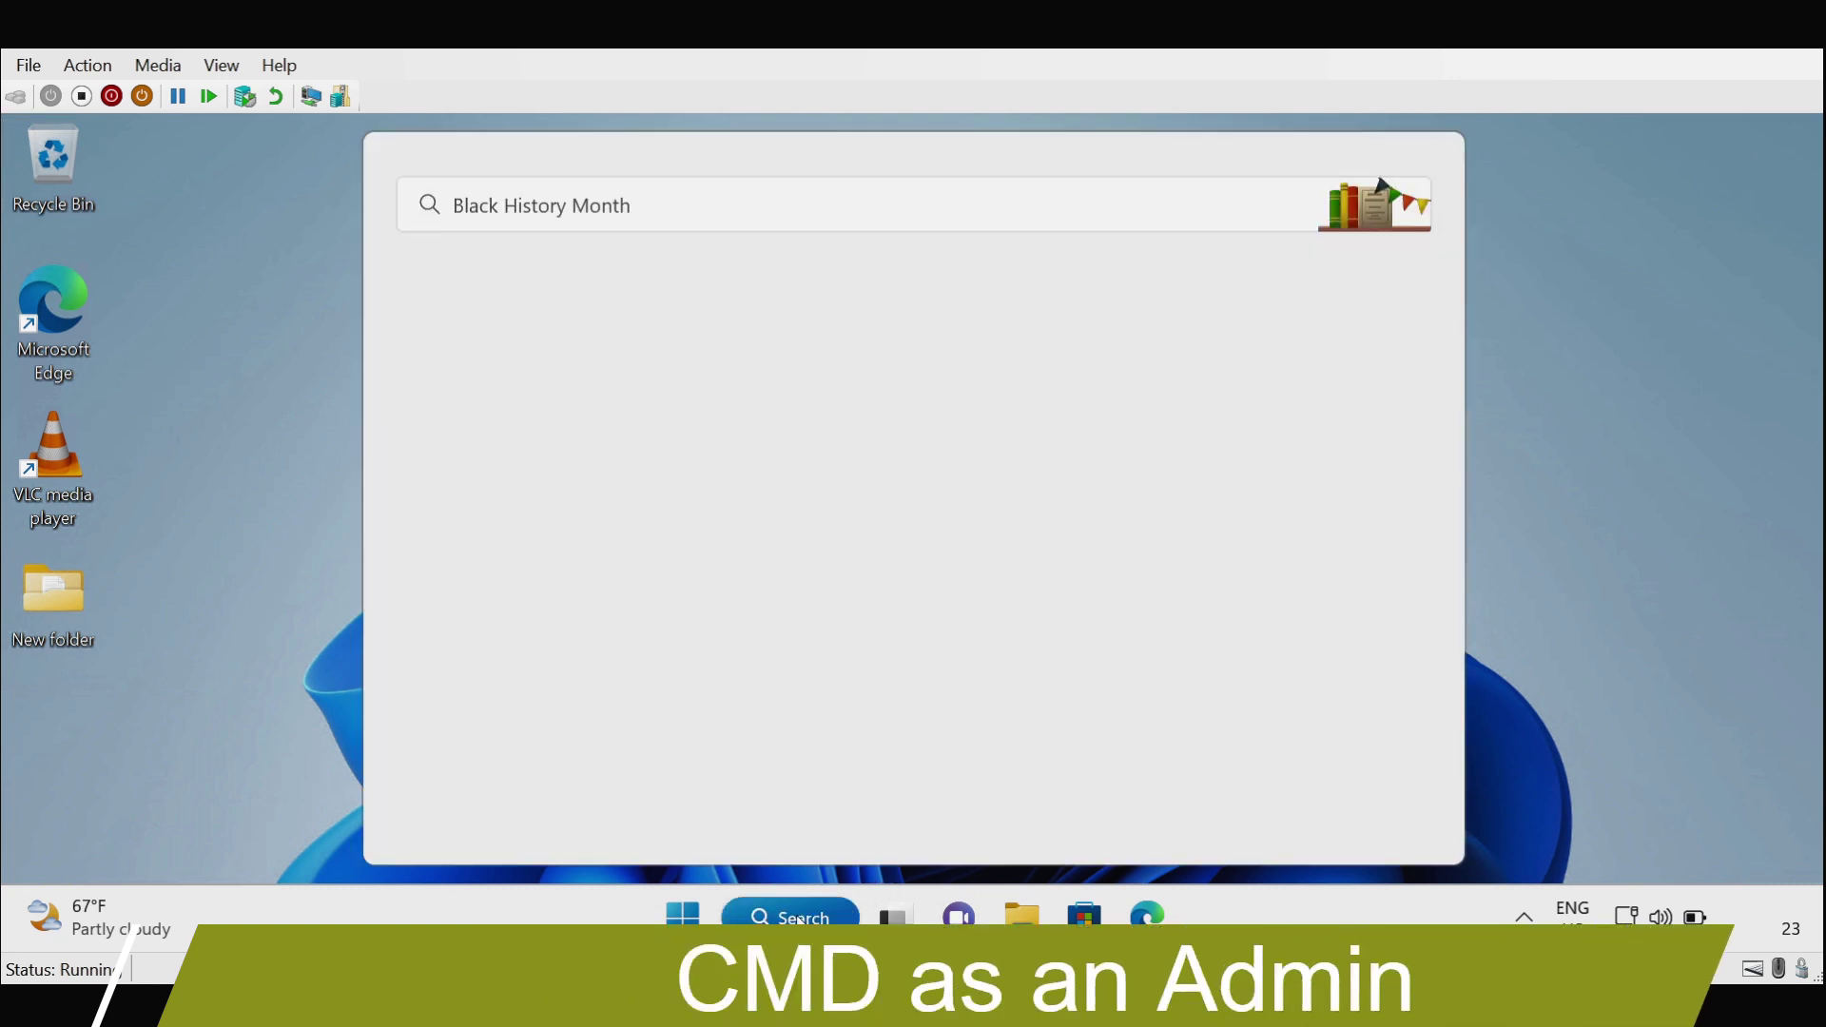
{"action": "type", "text": "cmd"}
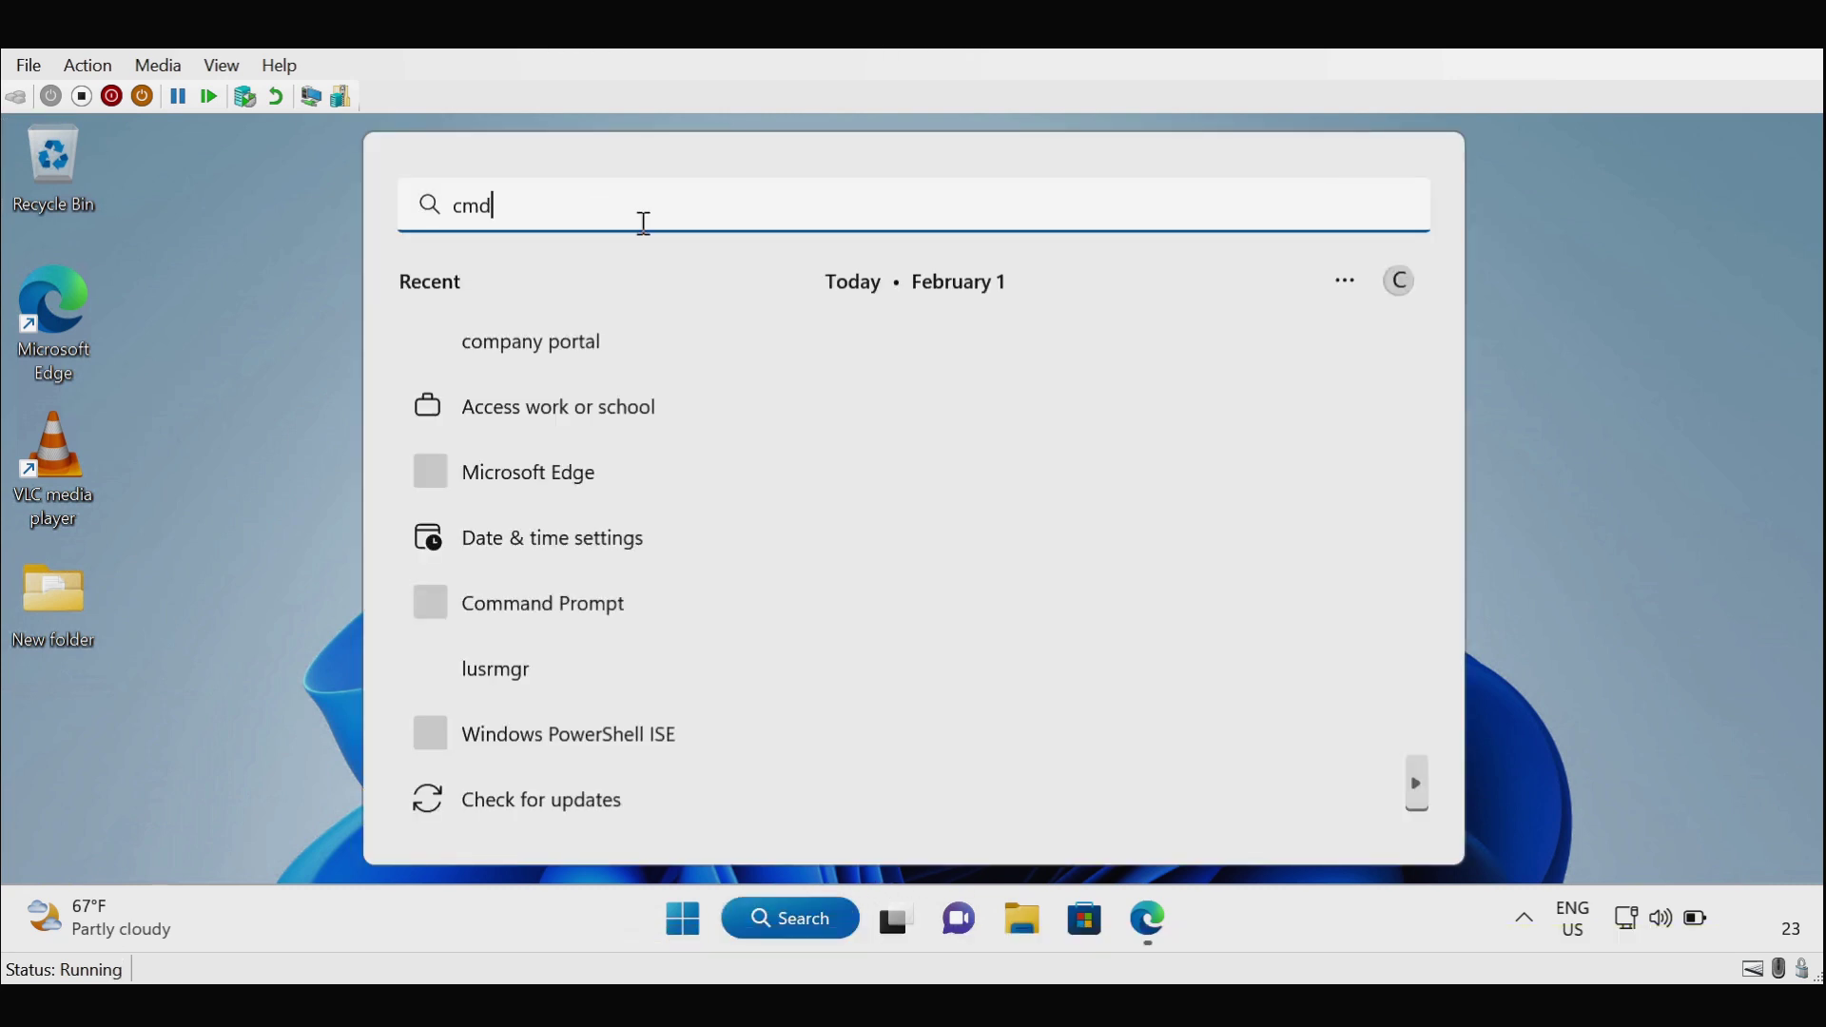
{"action": "right_click", "coordinate": [565, 426]}
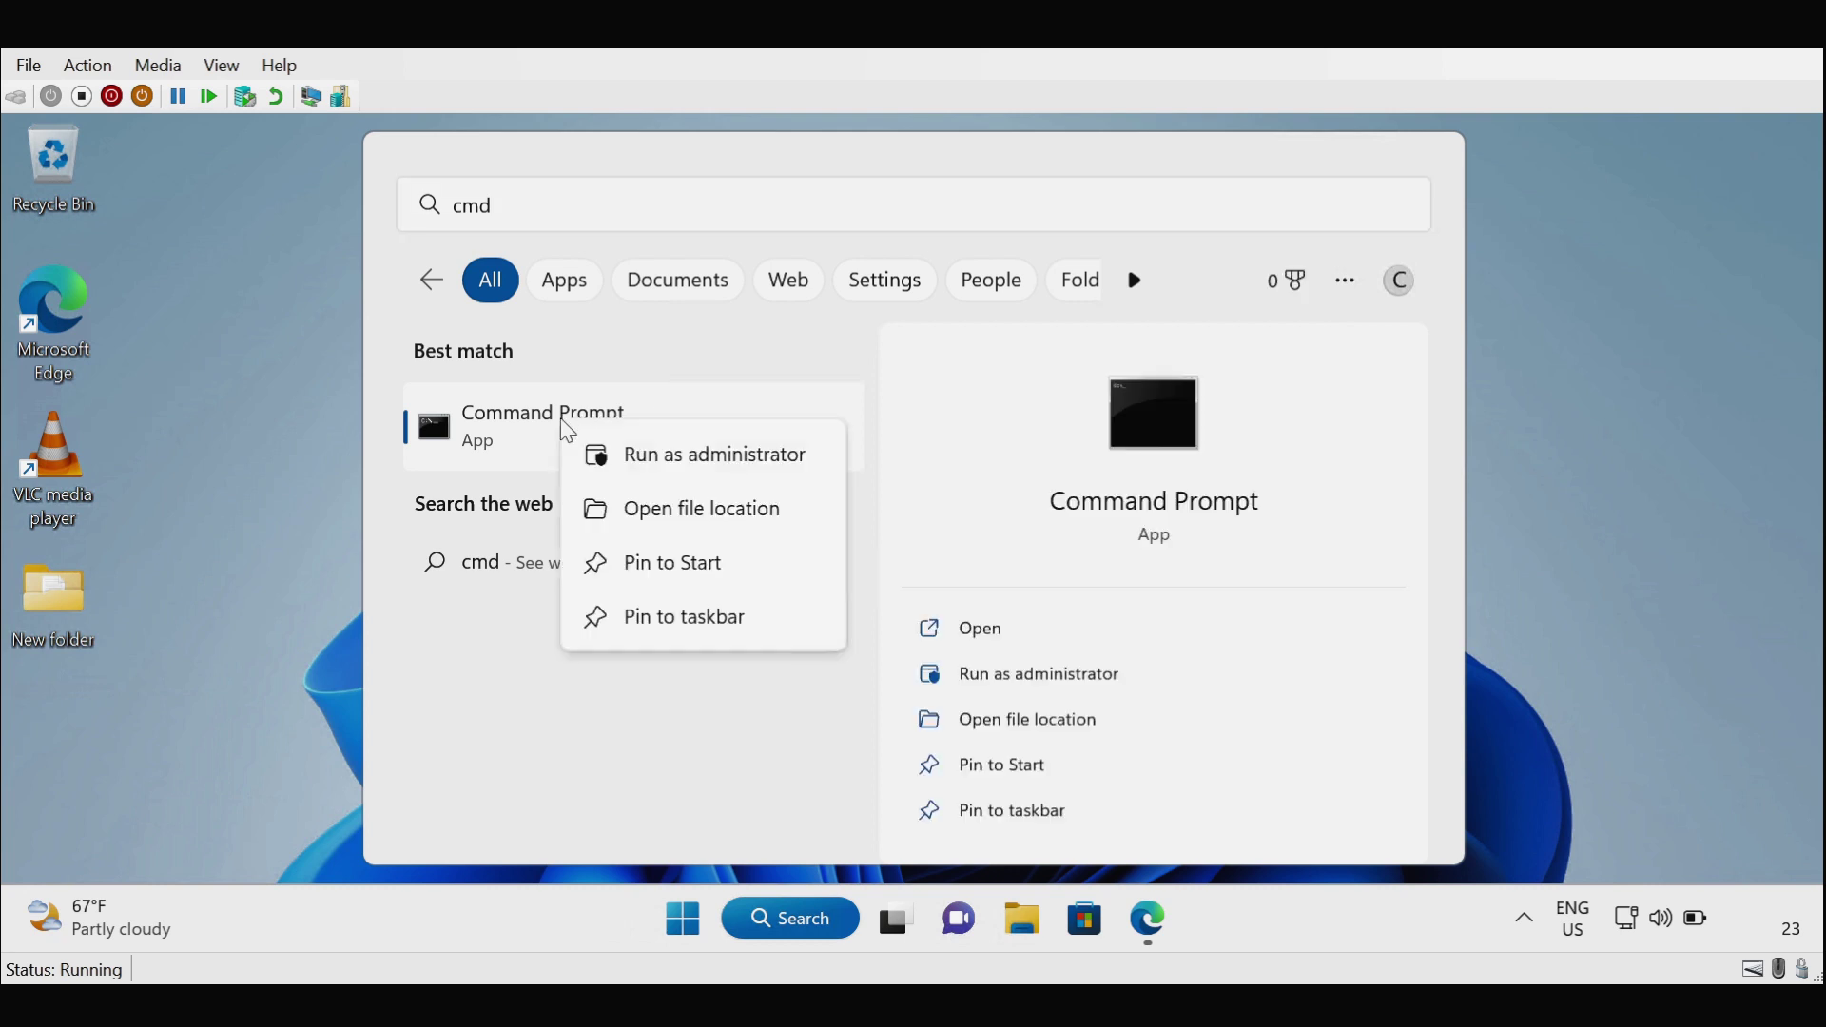
{"action": "left_click", "coordinate": [702, 466]}
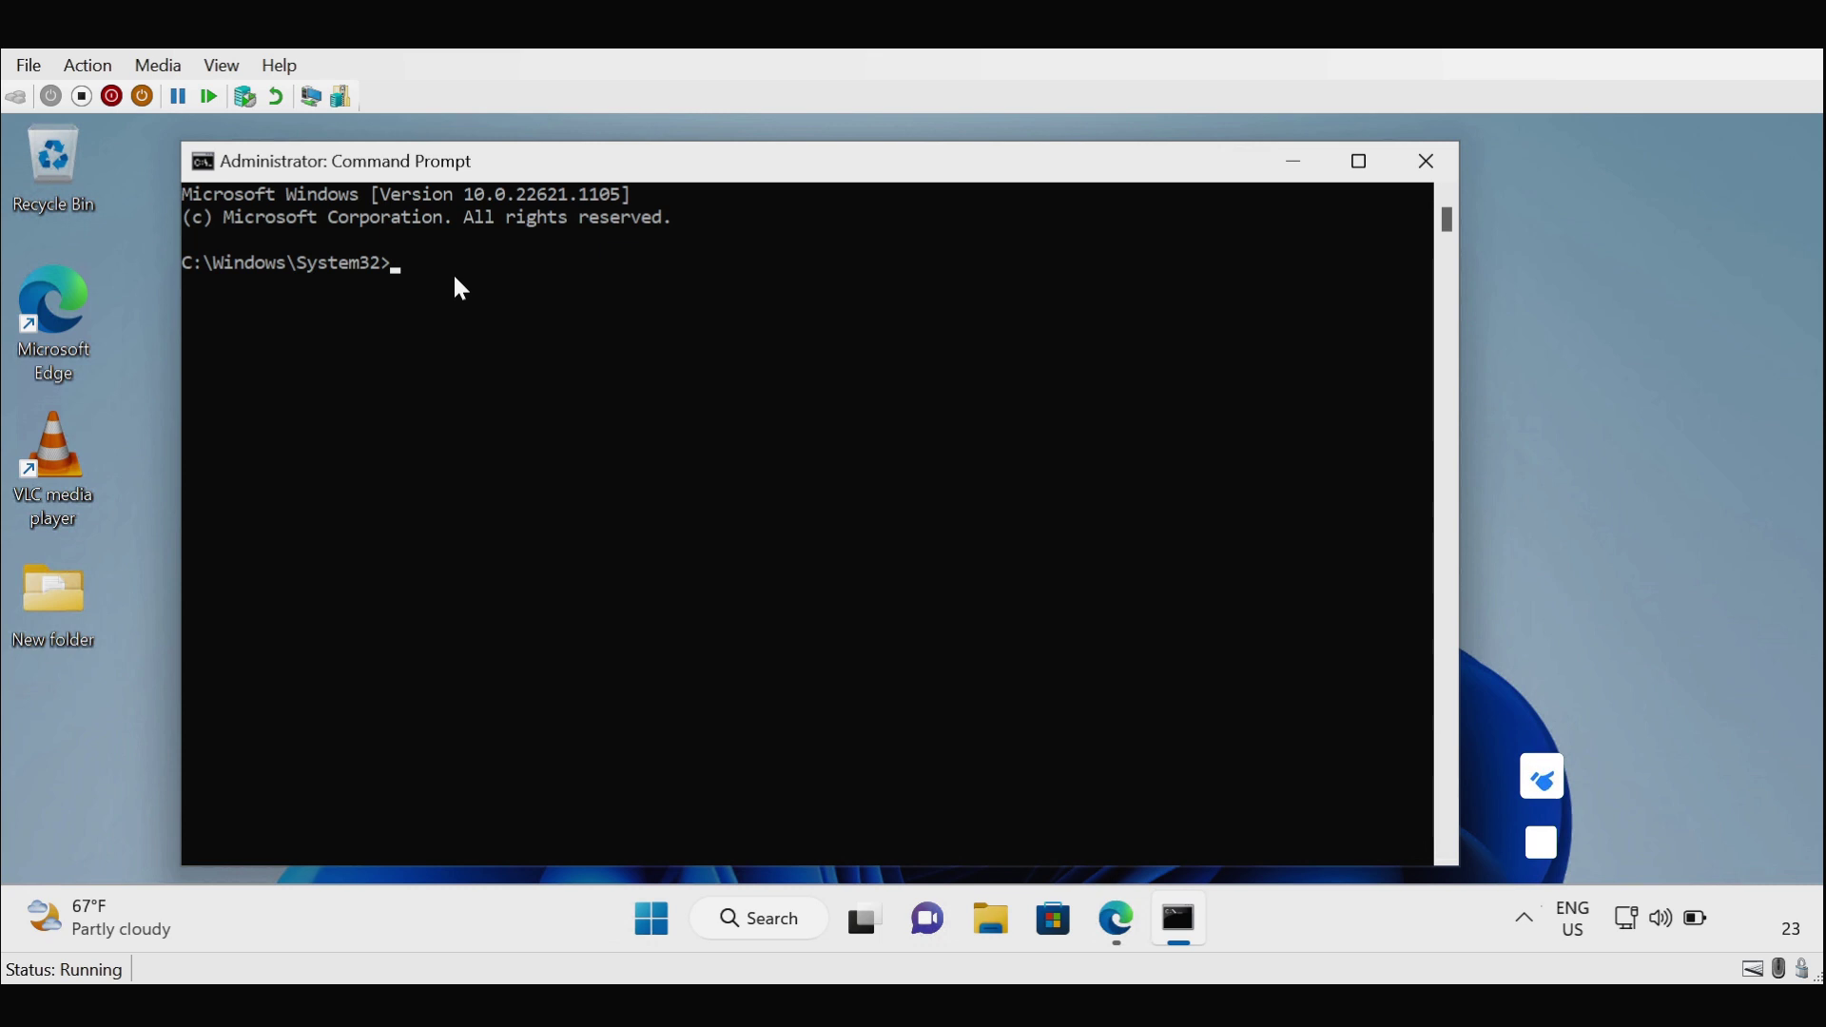
- Begin a "winget install" command at the administrator prompt, without running it
{"action": "type", "text": "w"}
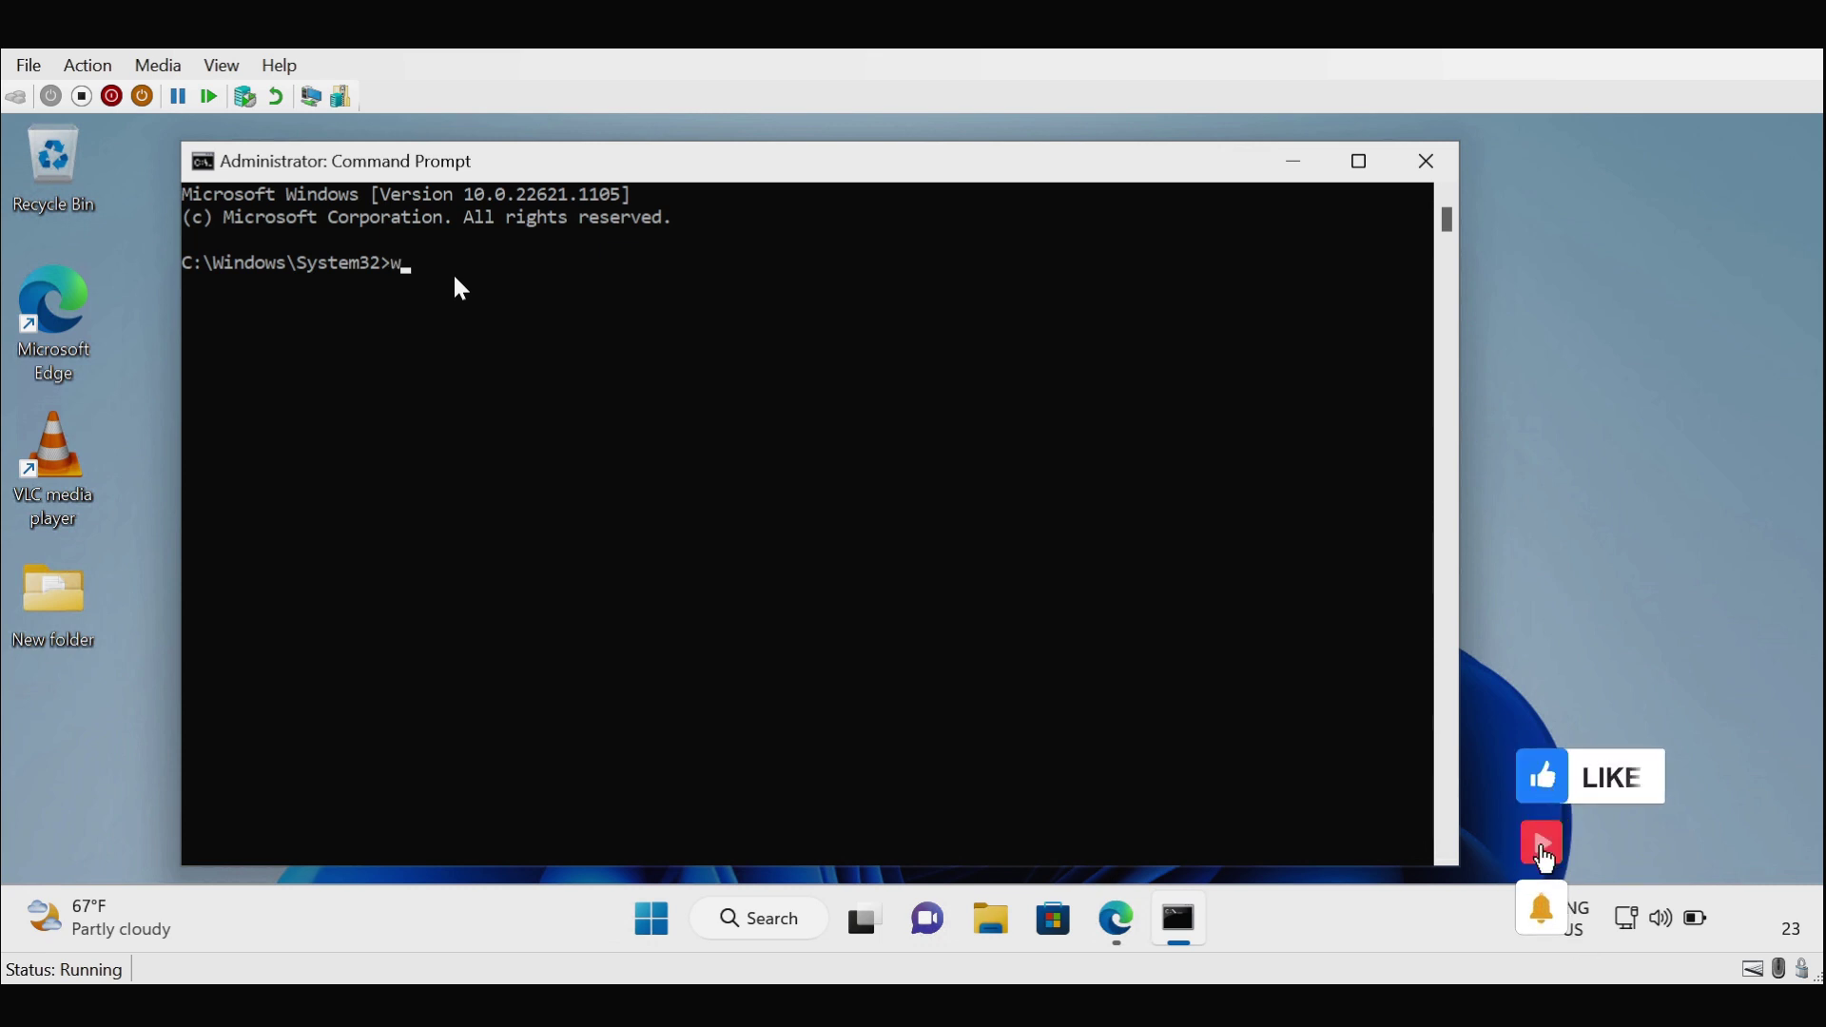
{"action": "type", "text": "inget "}
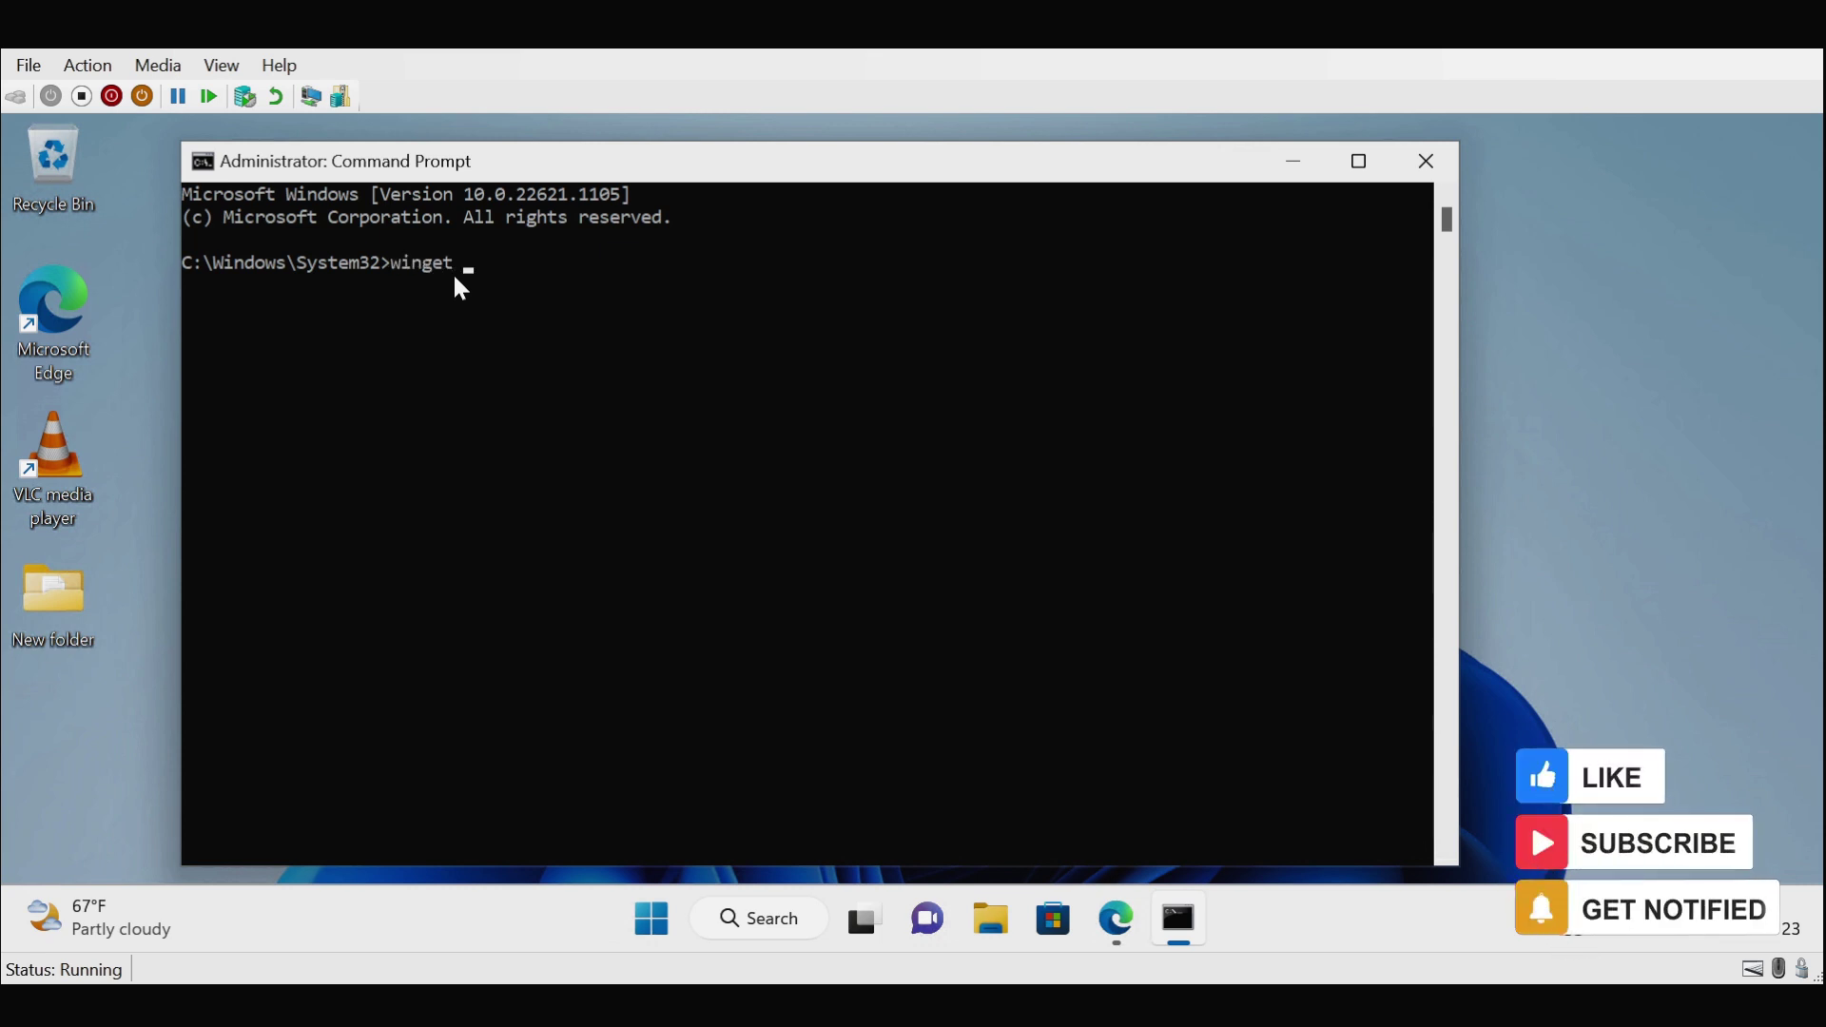
{"action": "type", "text": "install"}
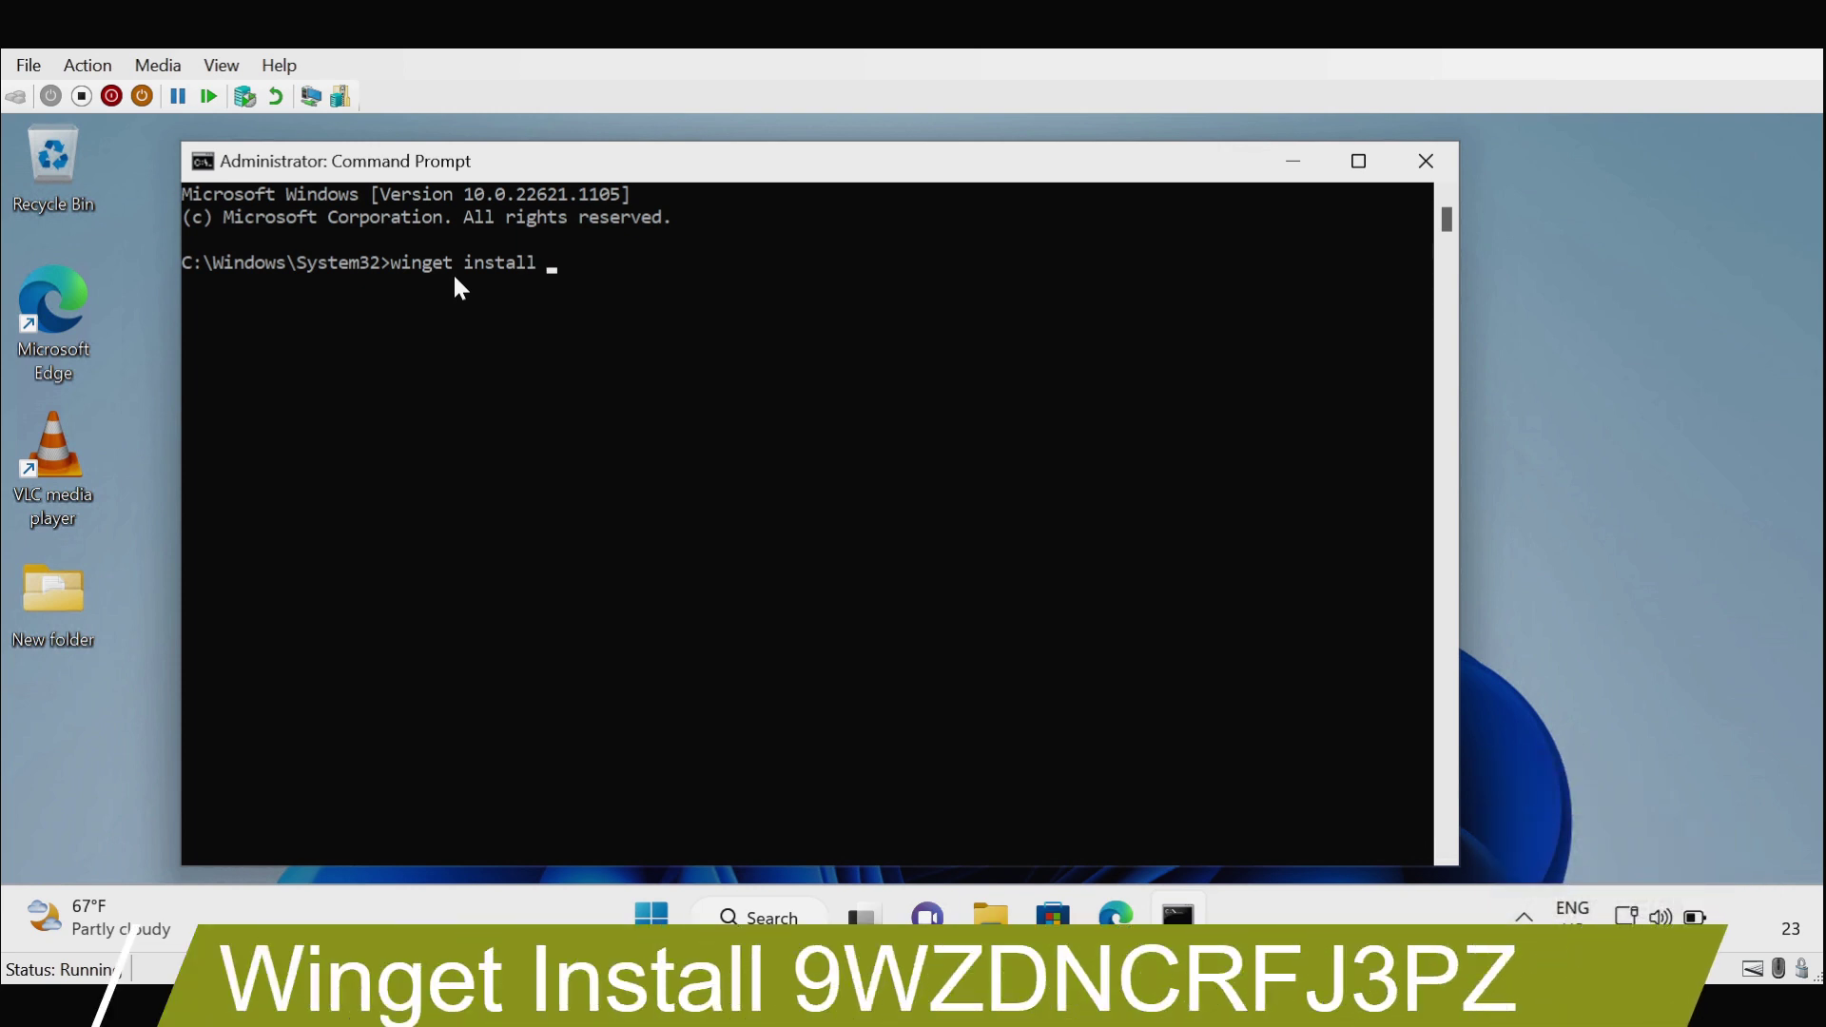
{"action": "left_click", "coordinate": [1209, 489]}
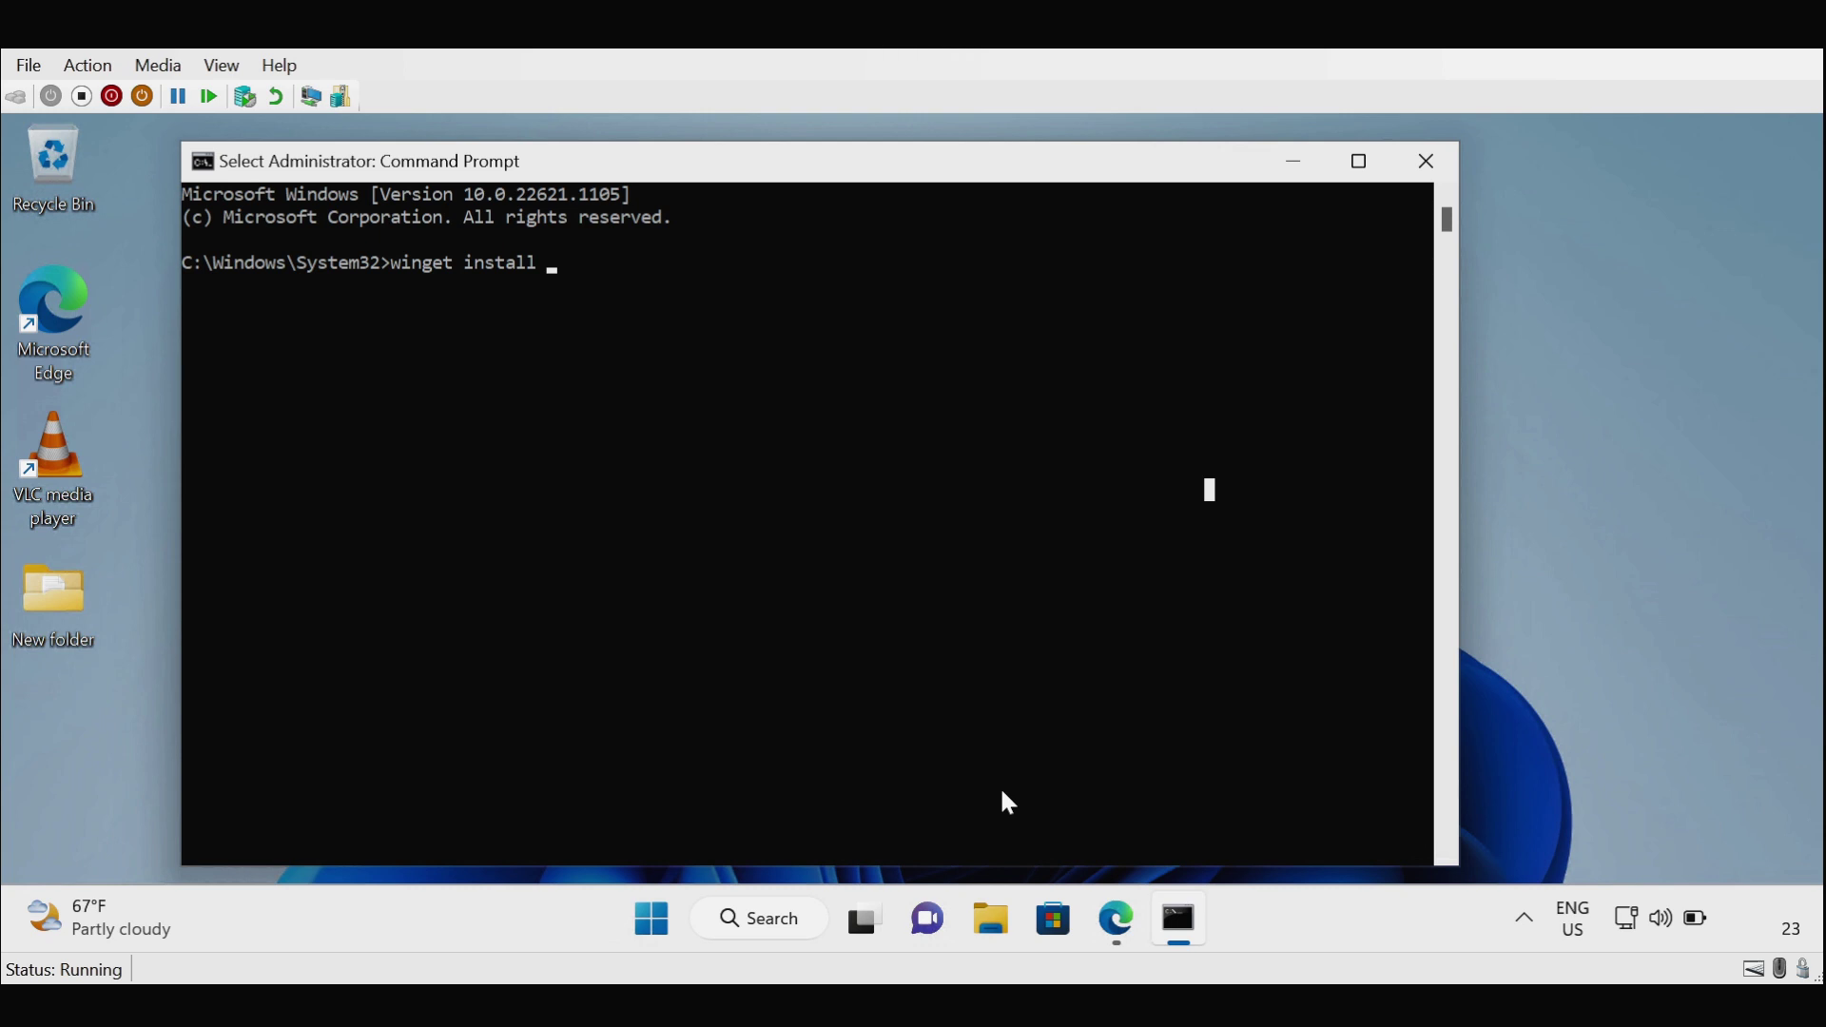
- Switch to the Endpoint Manager admin center in Edge and start adding an app of type Microsoft Store app (new)
{"action": "left_click", "coordinate": [1117, 919]}
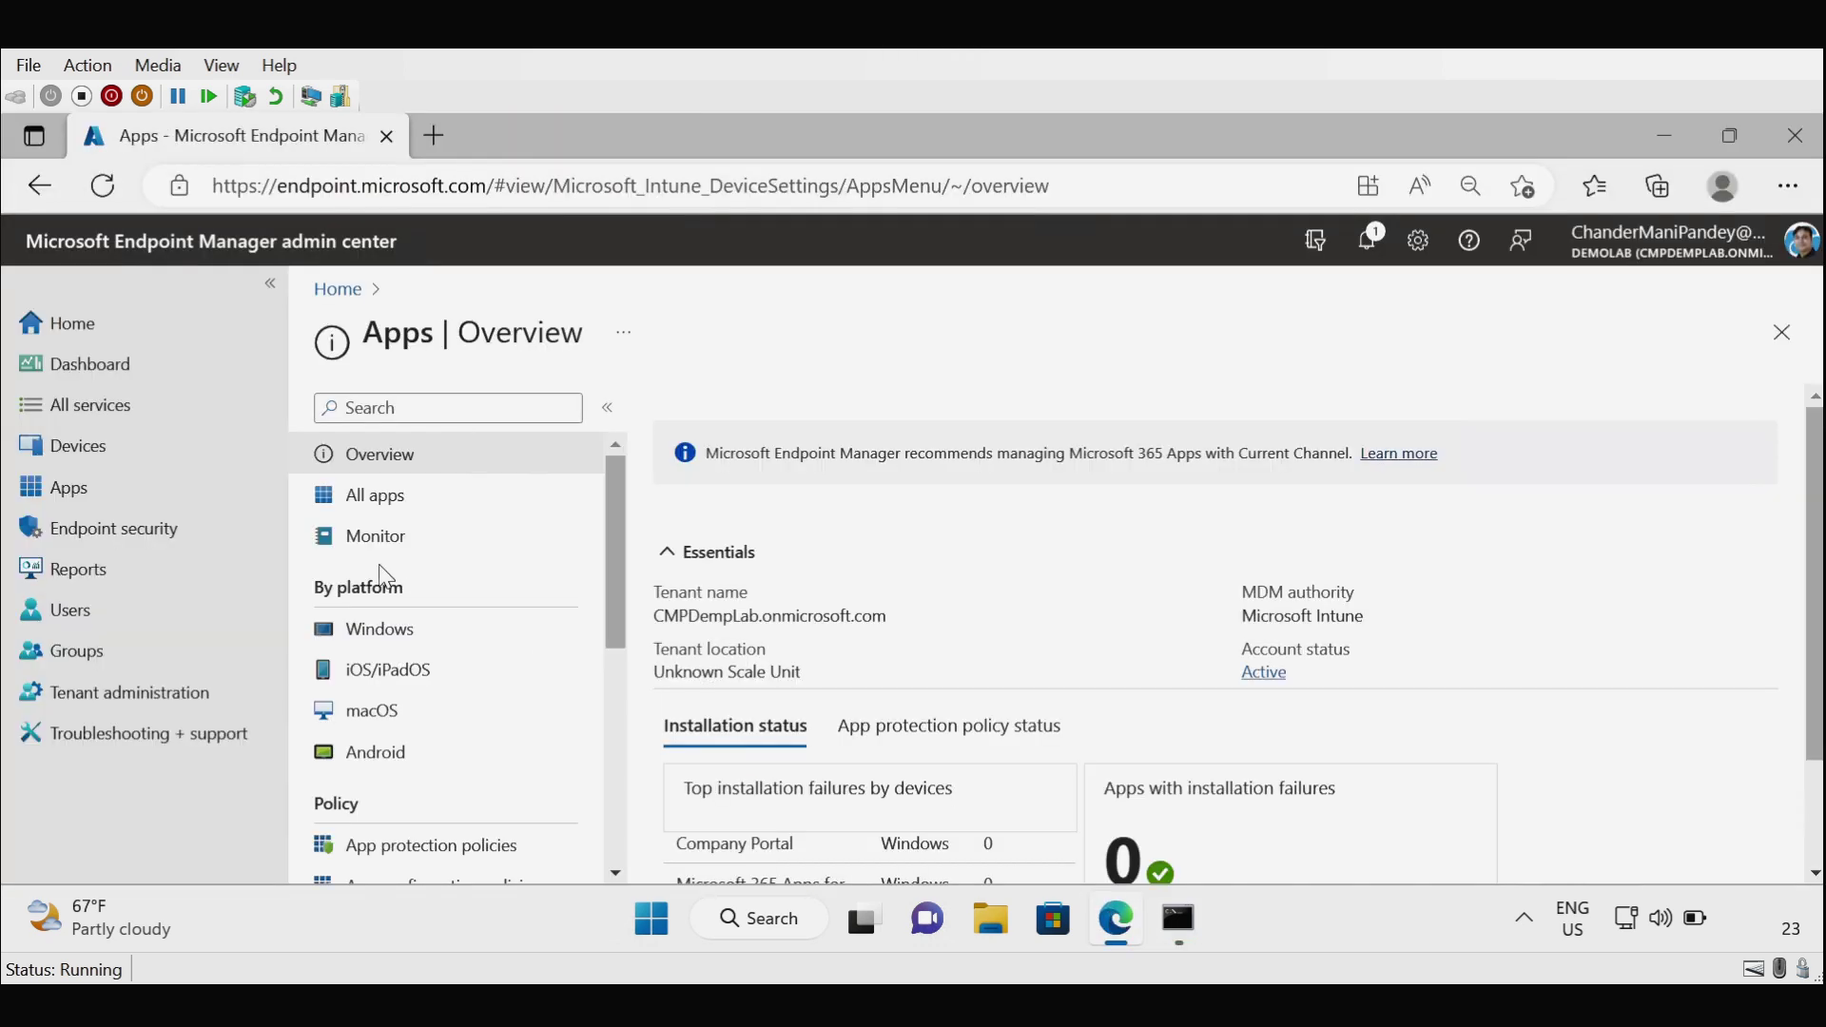
{"action": "left_click", "coordinate": [90, 504]}
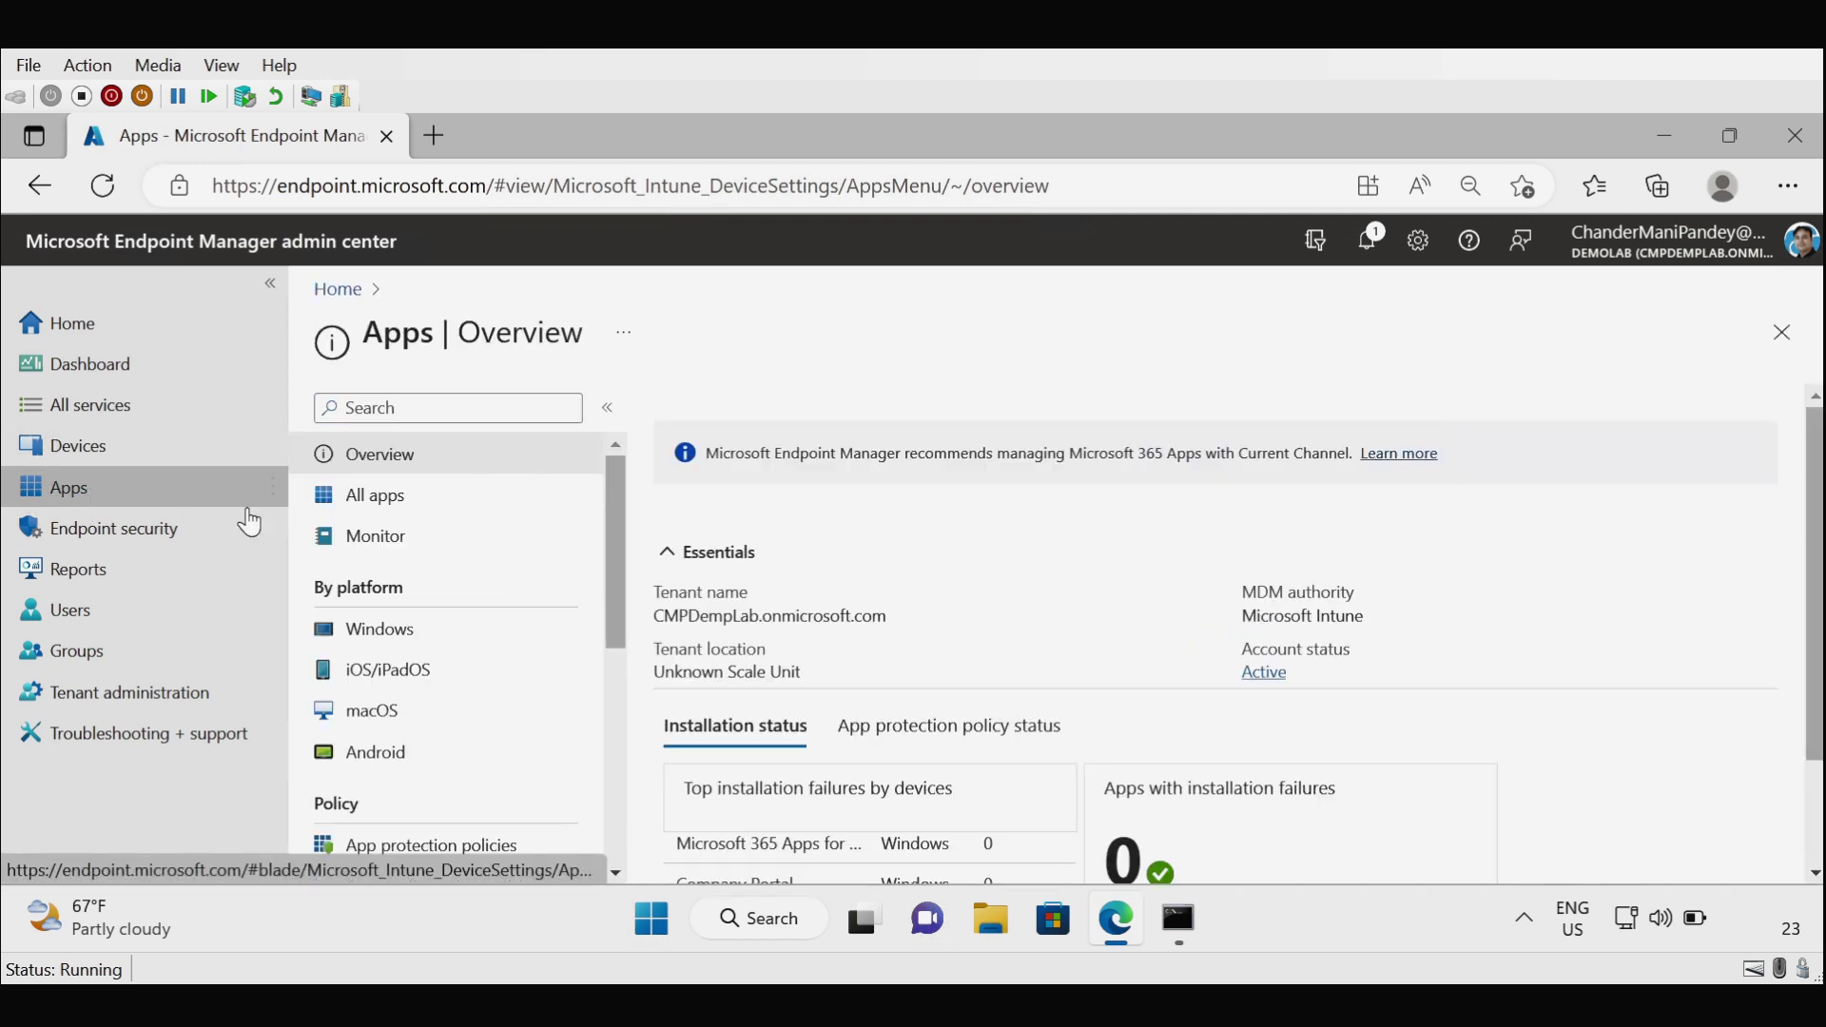
{"action": "left_click", "coordinate": [405, 509]}
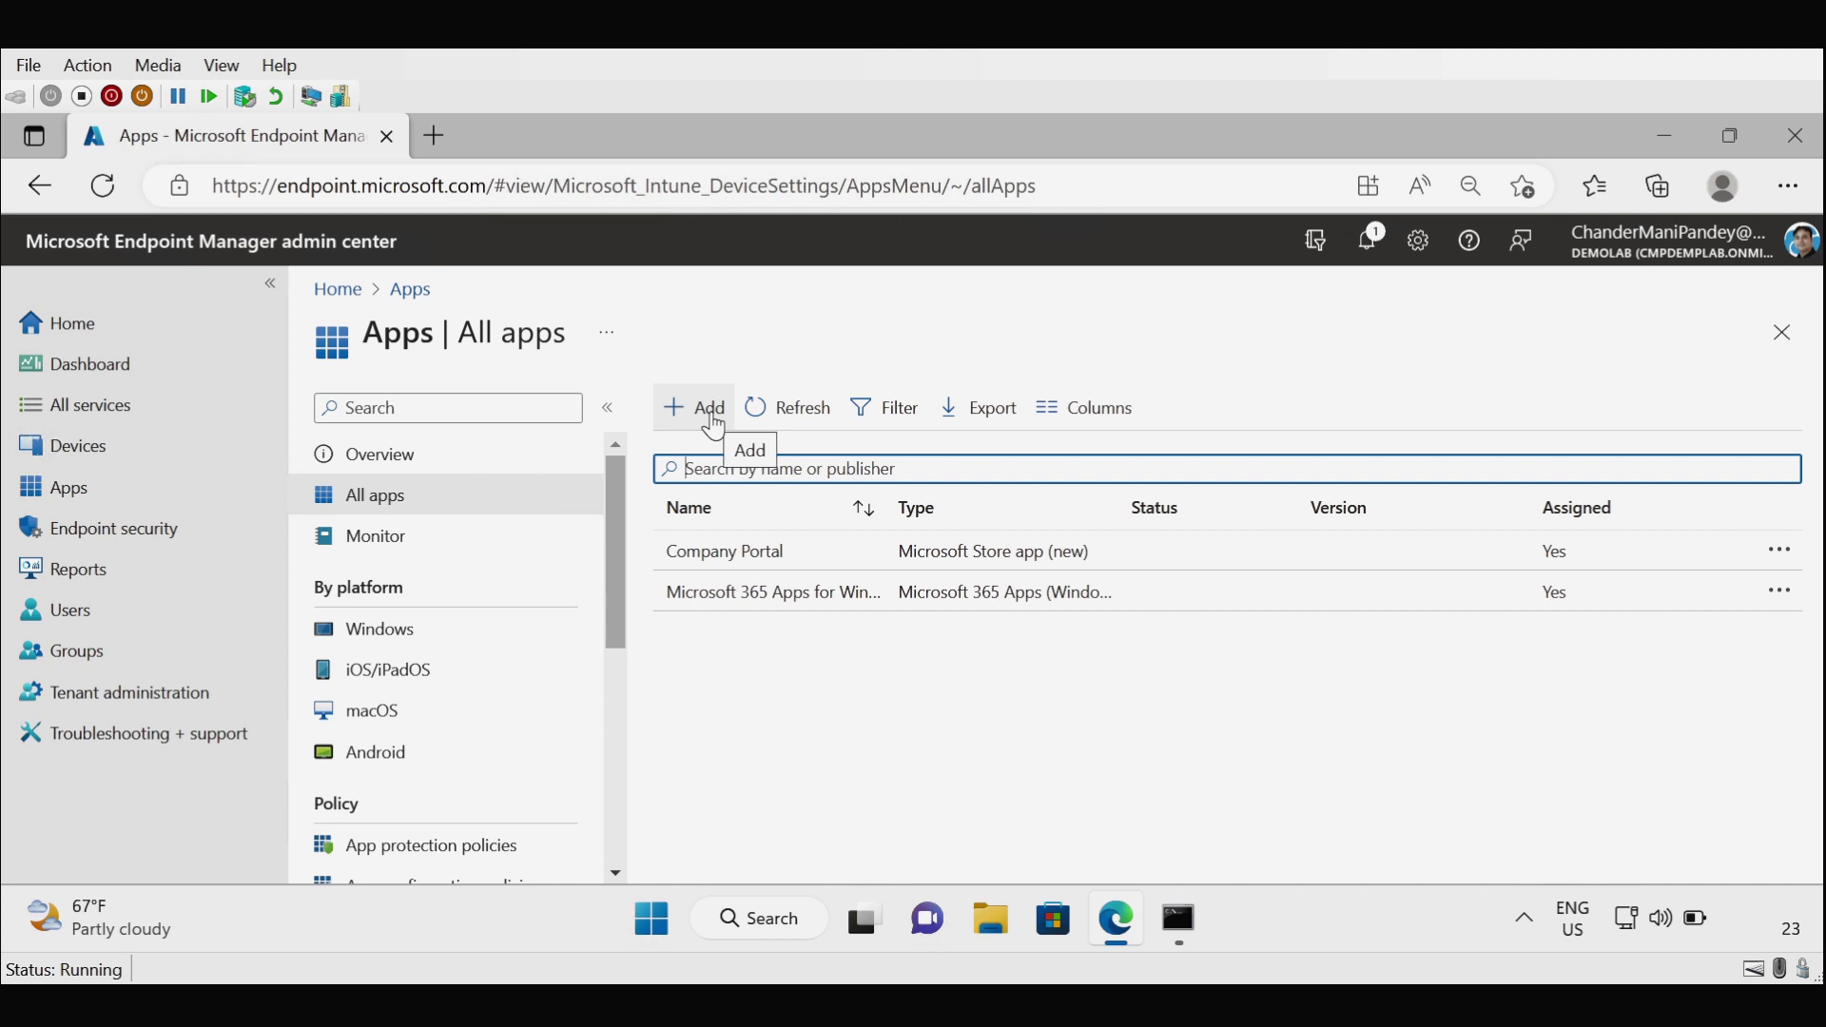
{"action": "left_click", "coordinate": [714, 425]}
{"action": "left_click", "coordinate": [1312, 424]}
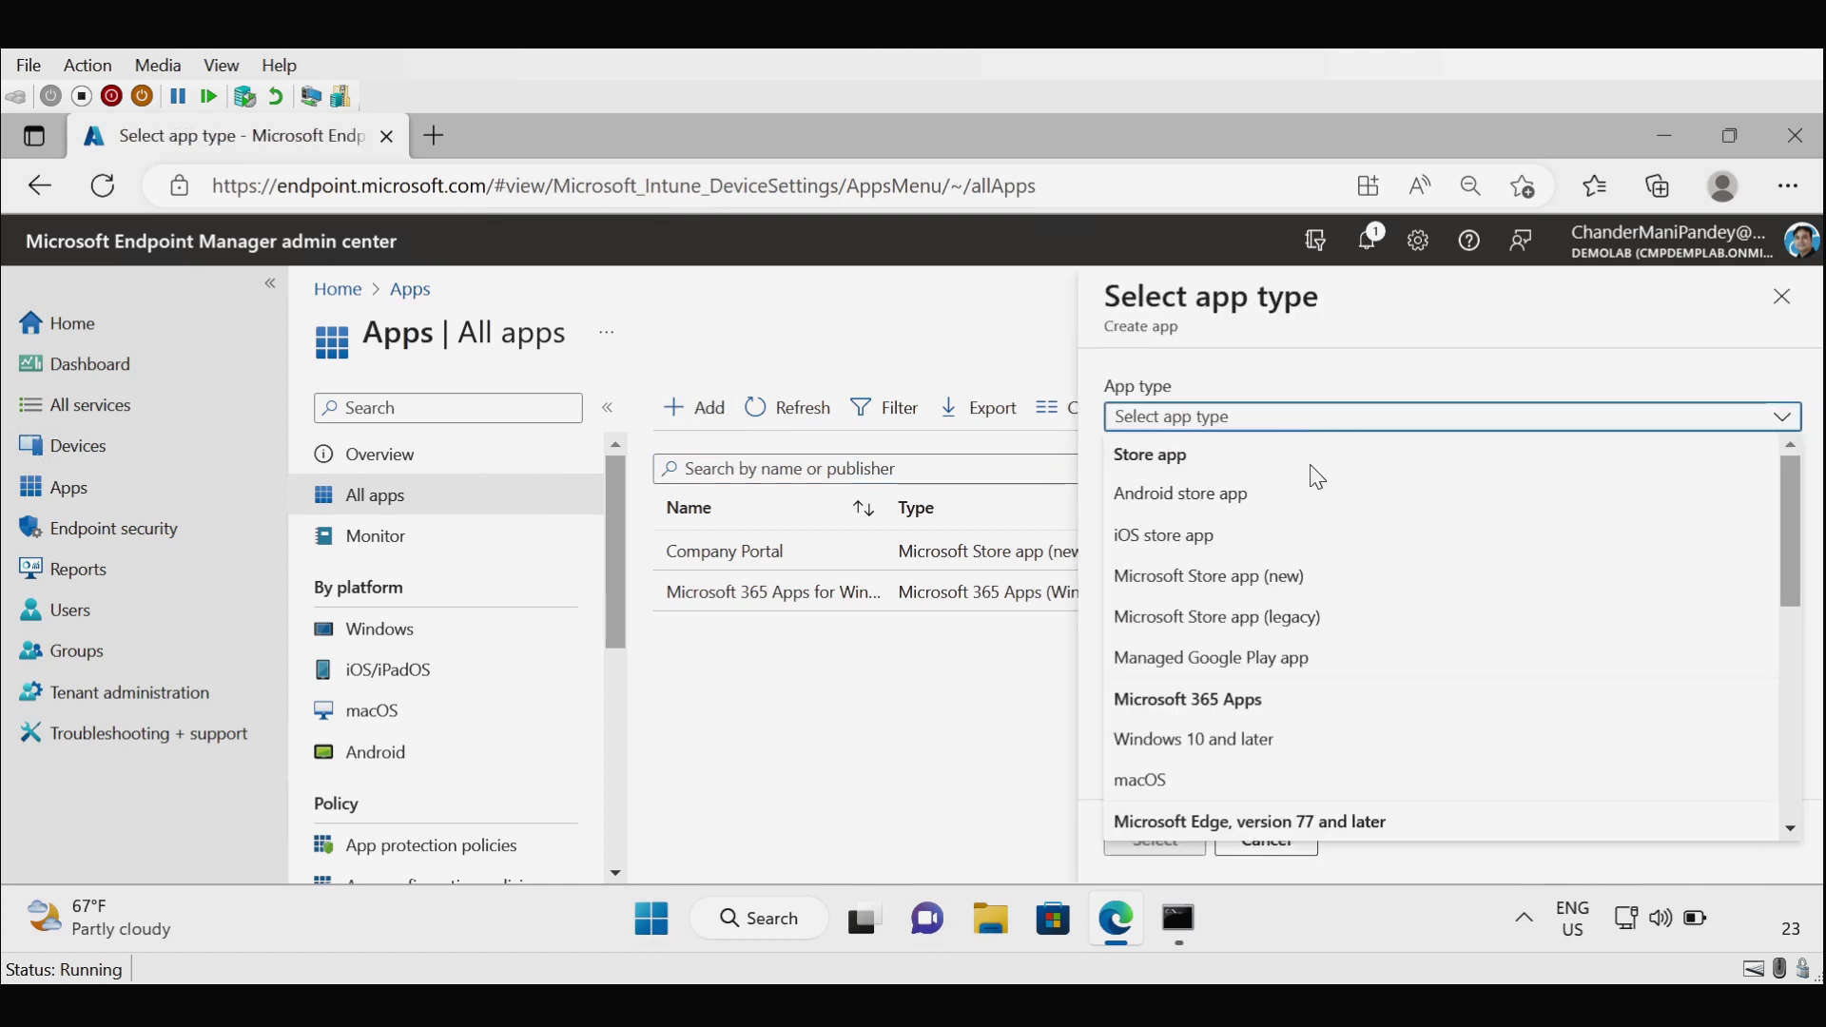
{"action": "left_click", "coordinate": [1258, 577]}
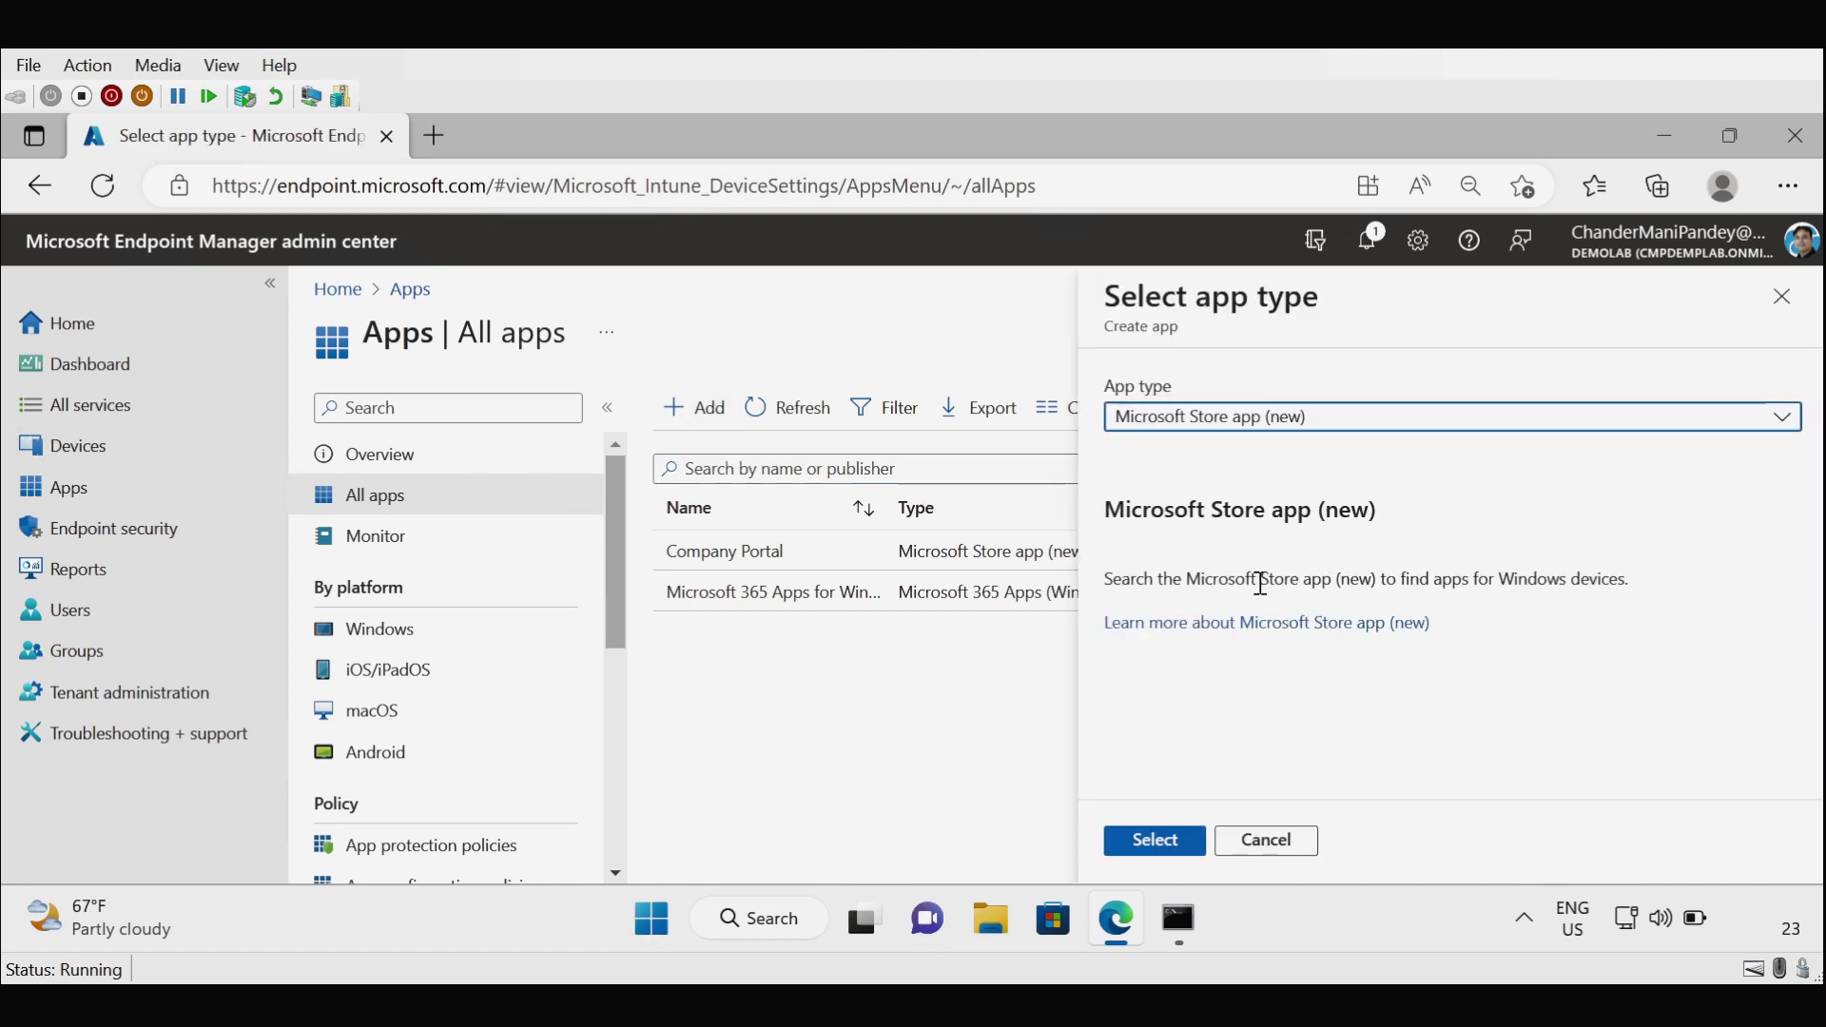
{"action": "left_click", "coordinate": [1156, 848]}
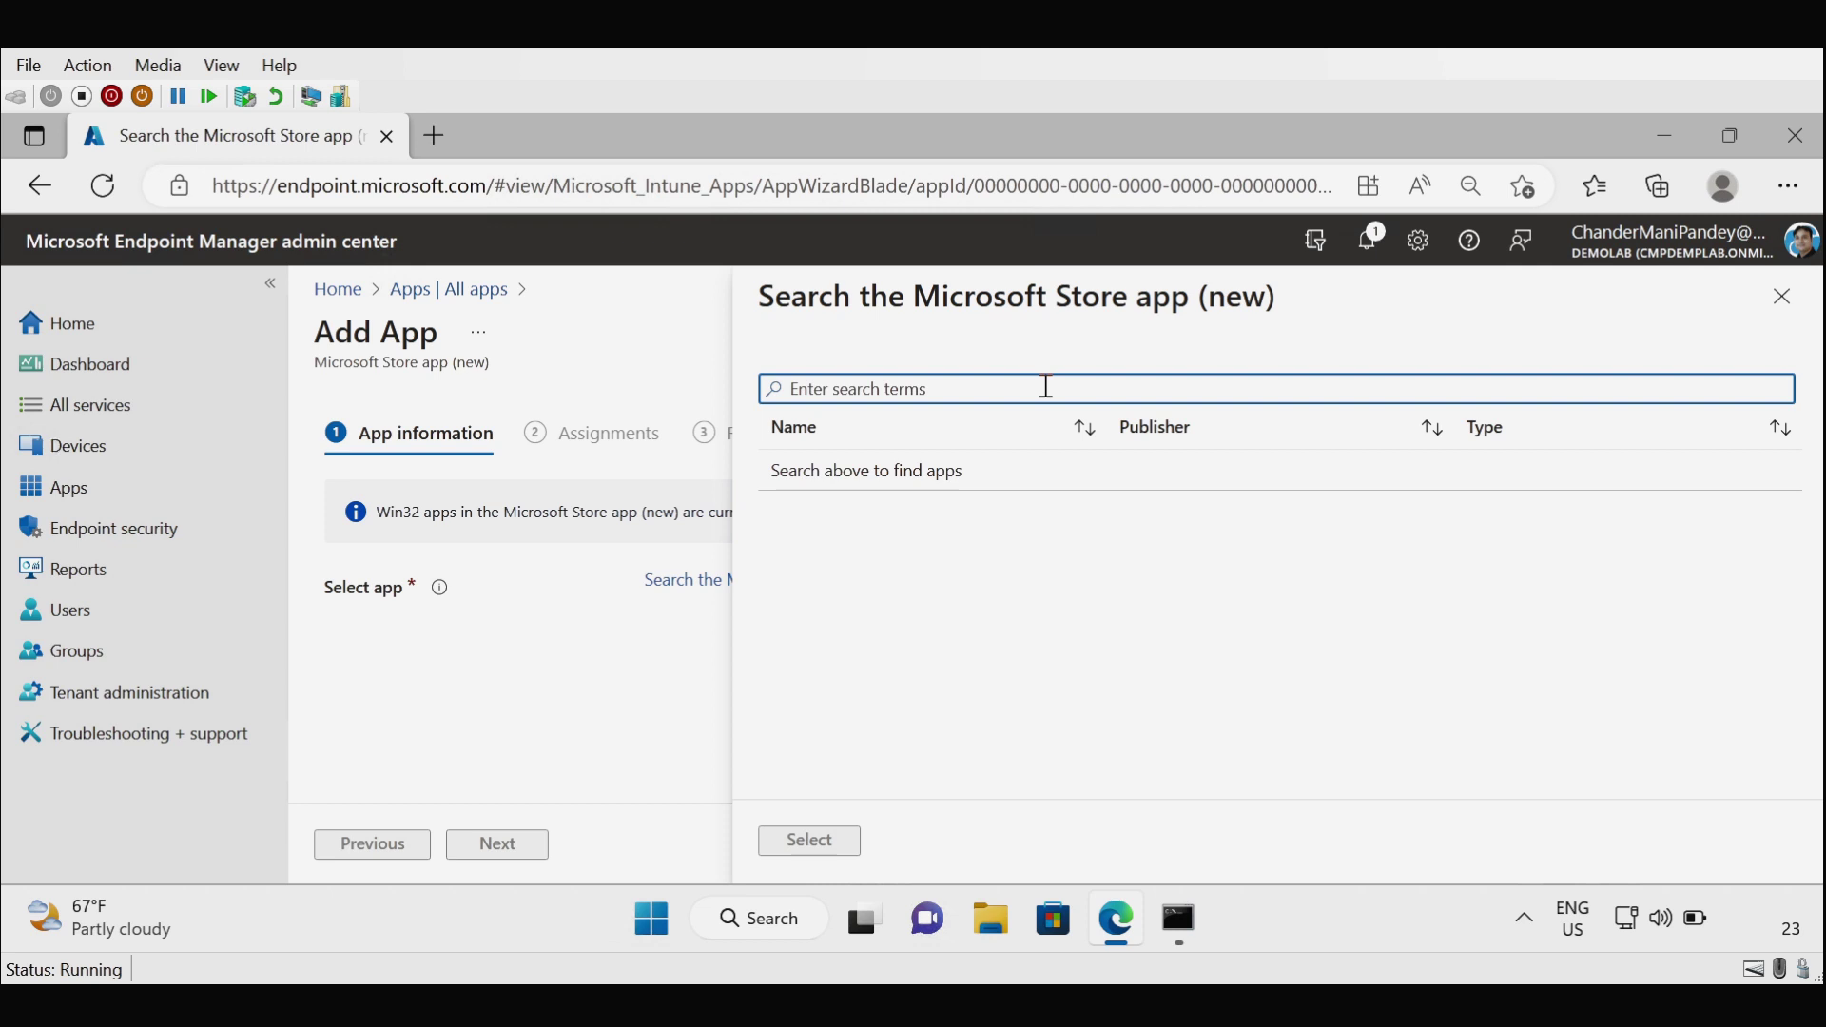
- Search the store for "company", select Company Portal, and copy its package identifier
{"action": "type", "text": "compan"}
{"action": "key", "text": "BackSpace"}
{"action": "type", "text": "any"}
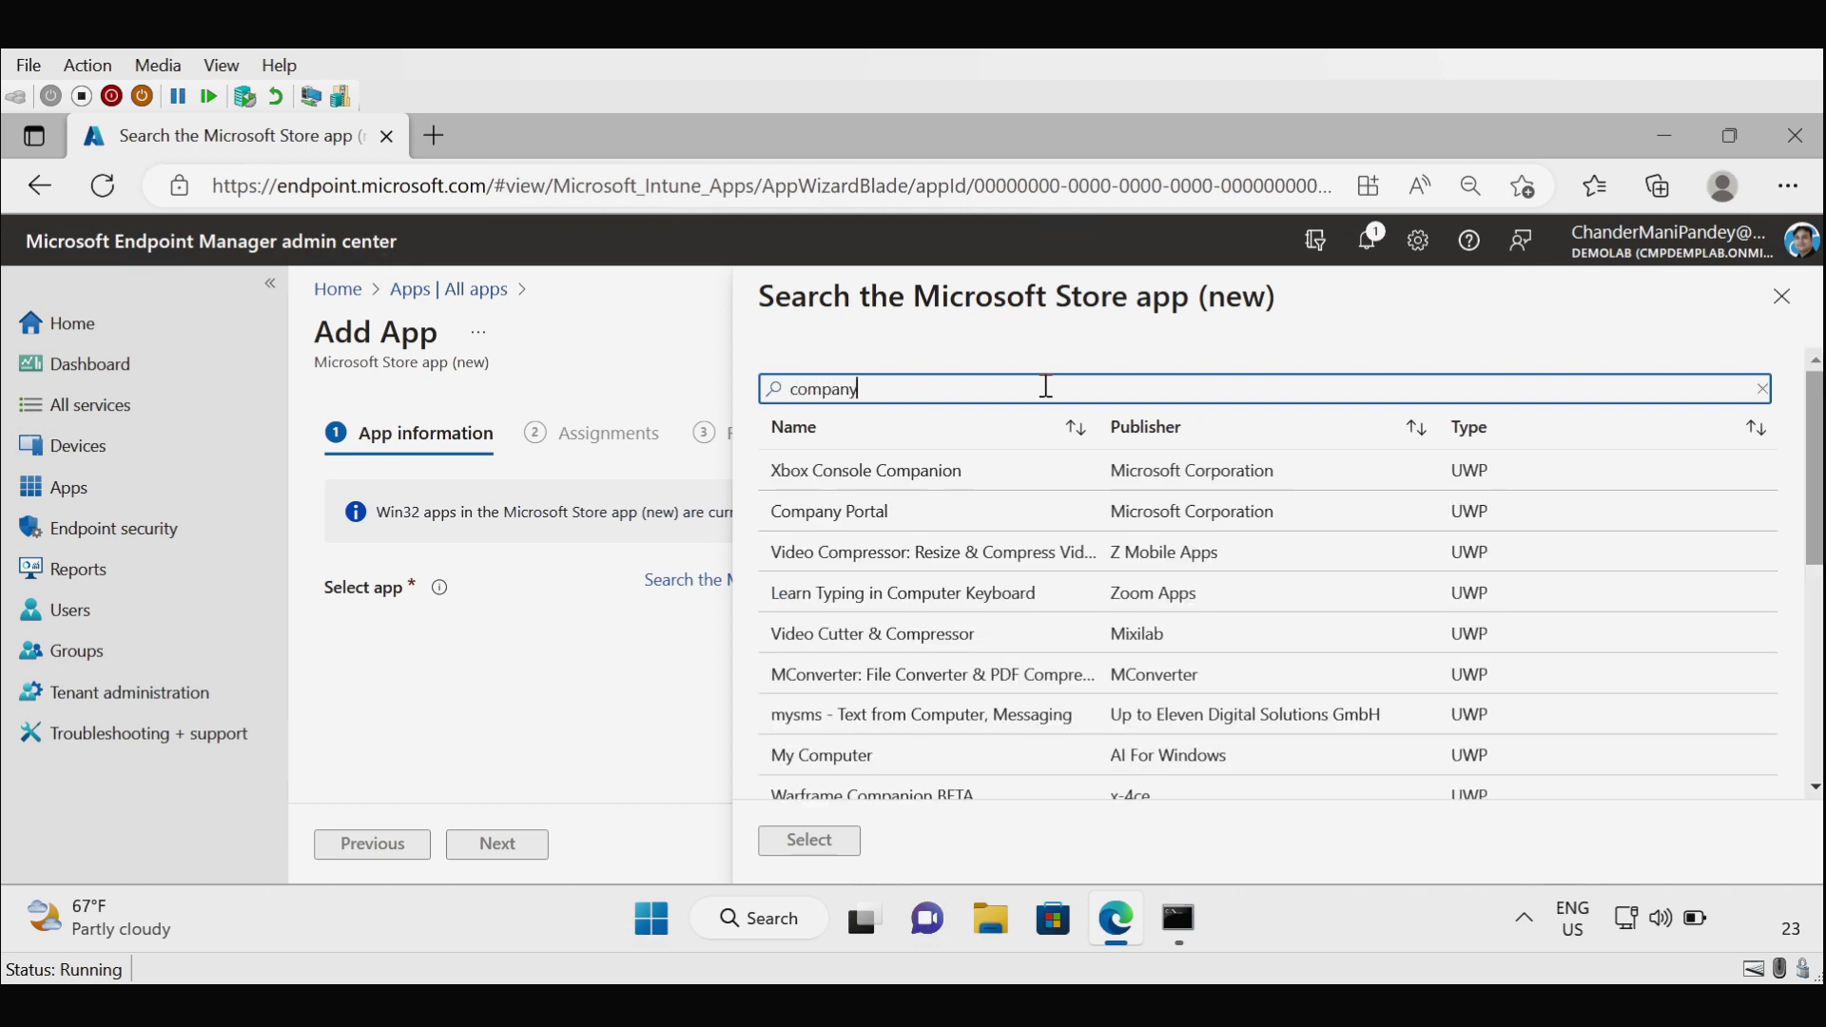
{"action": "left_click", "coordinate": [836, 472]}
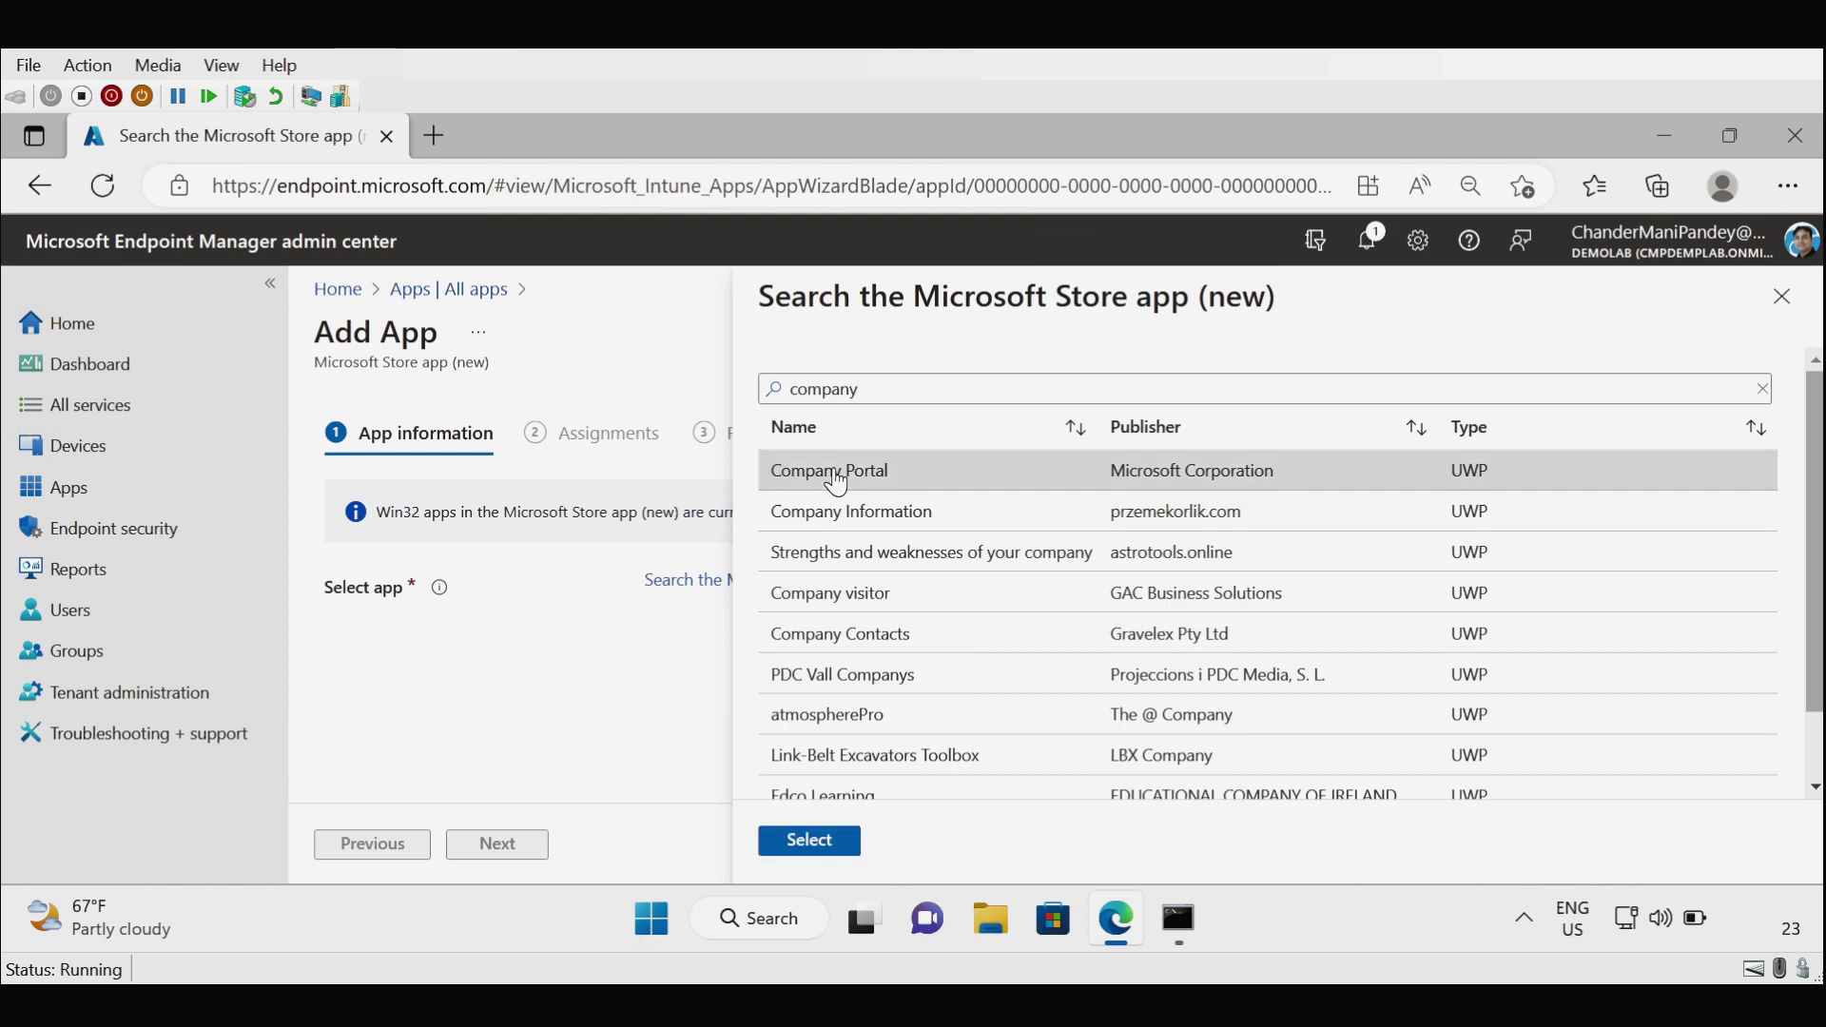
{"action": "left_click", "coordinate": [810, 841]}
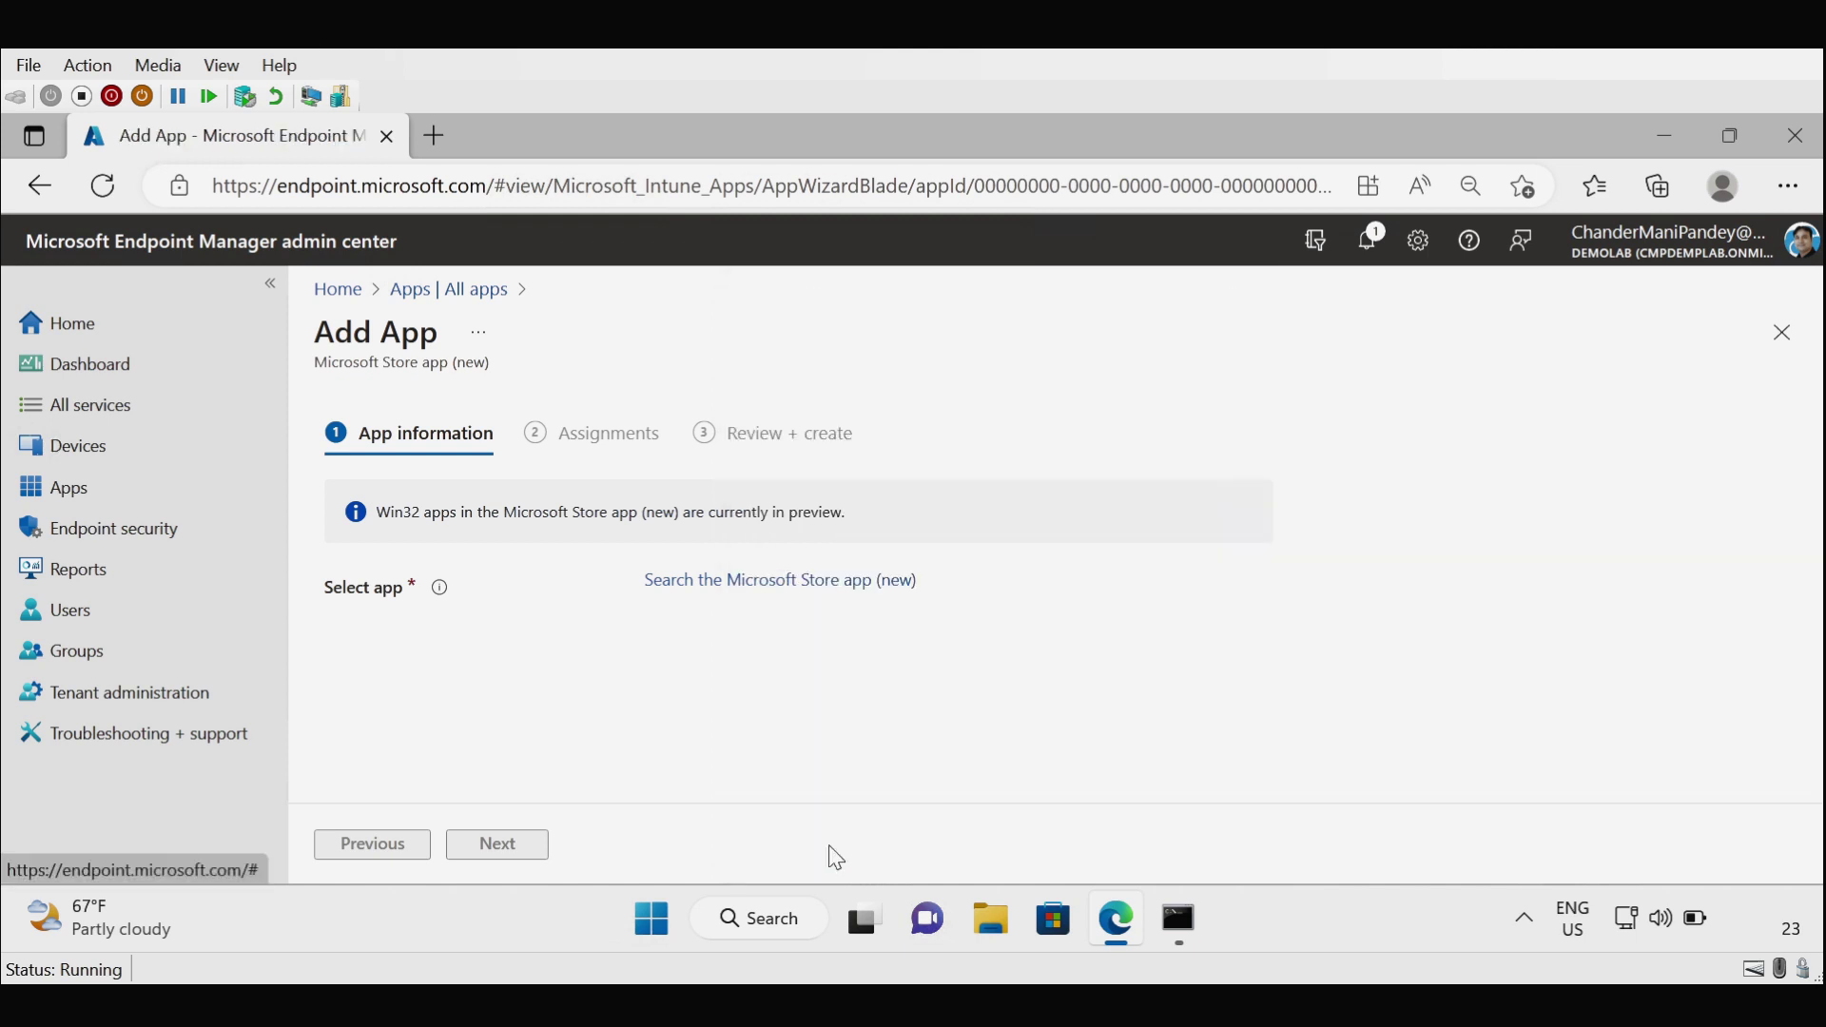
{"action": "scroll", "coordinate": [1767, 540], "scroll_direction": "down", "scroll_amount": 2}
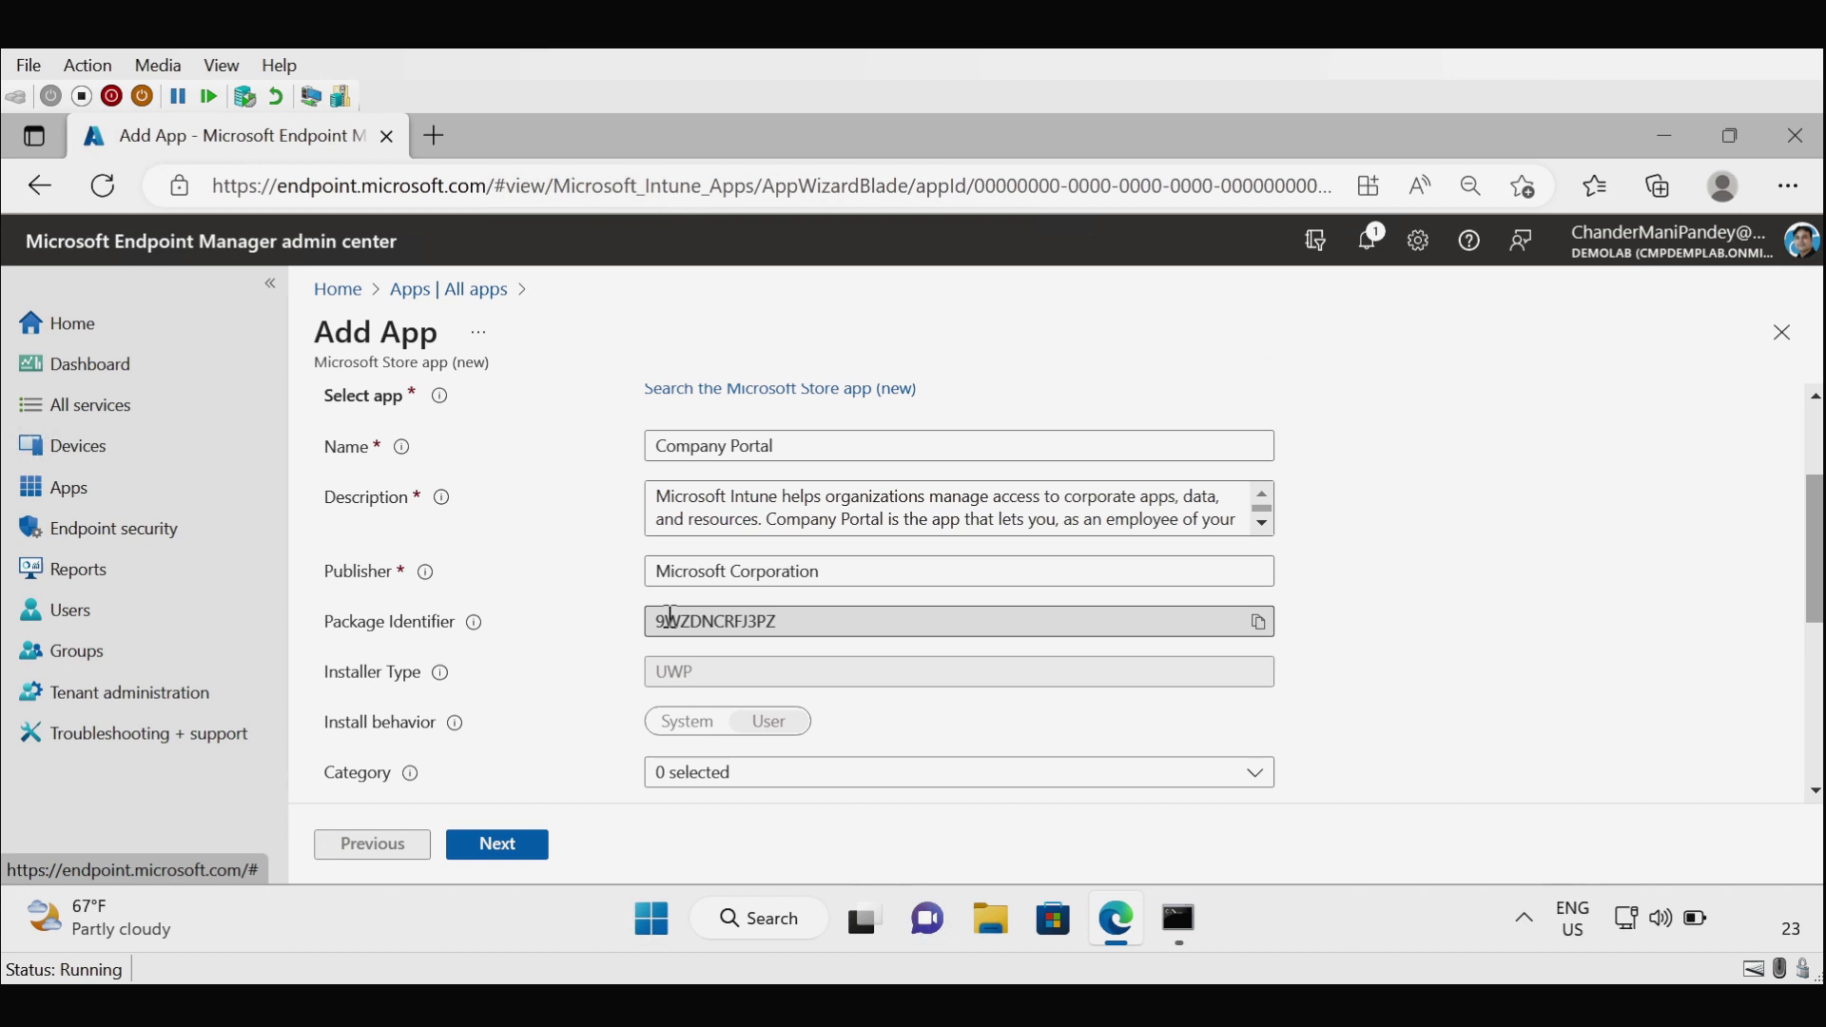
{"action": "left_click_drag", "start_coordinate": [655, 621], "coordinate": [788, 619]}
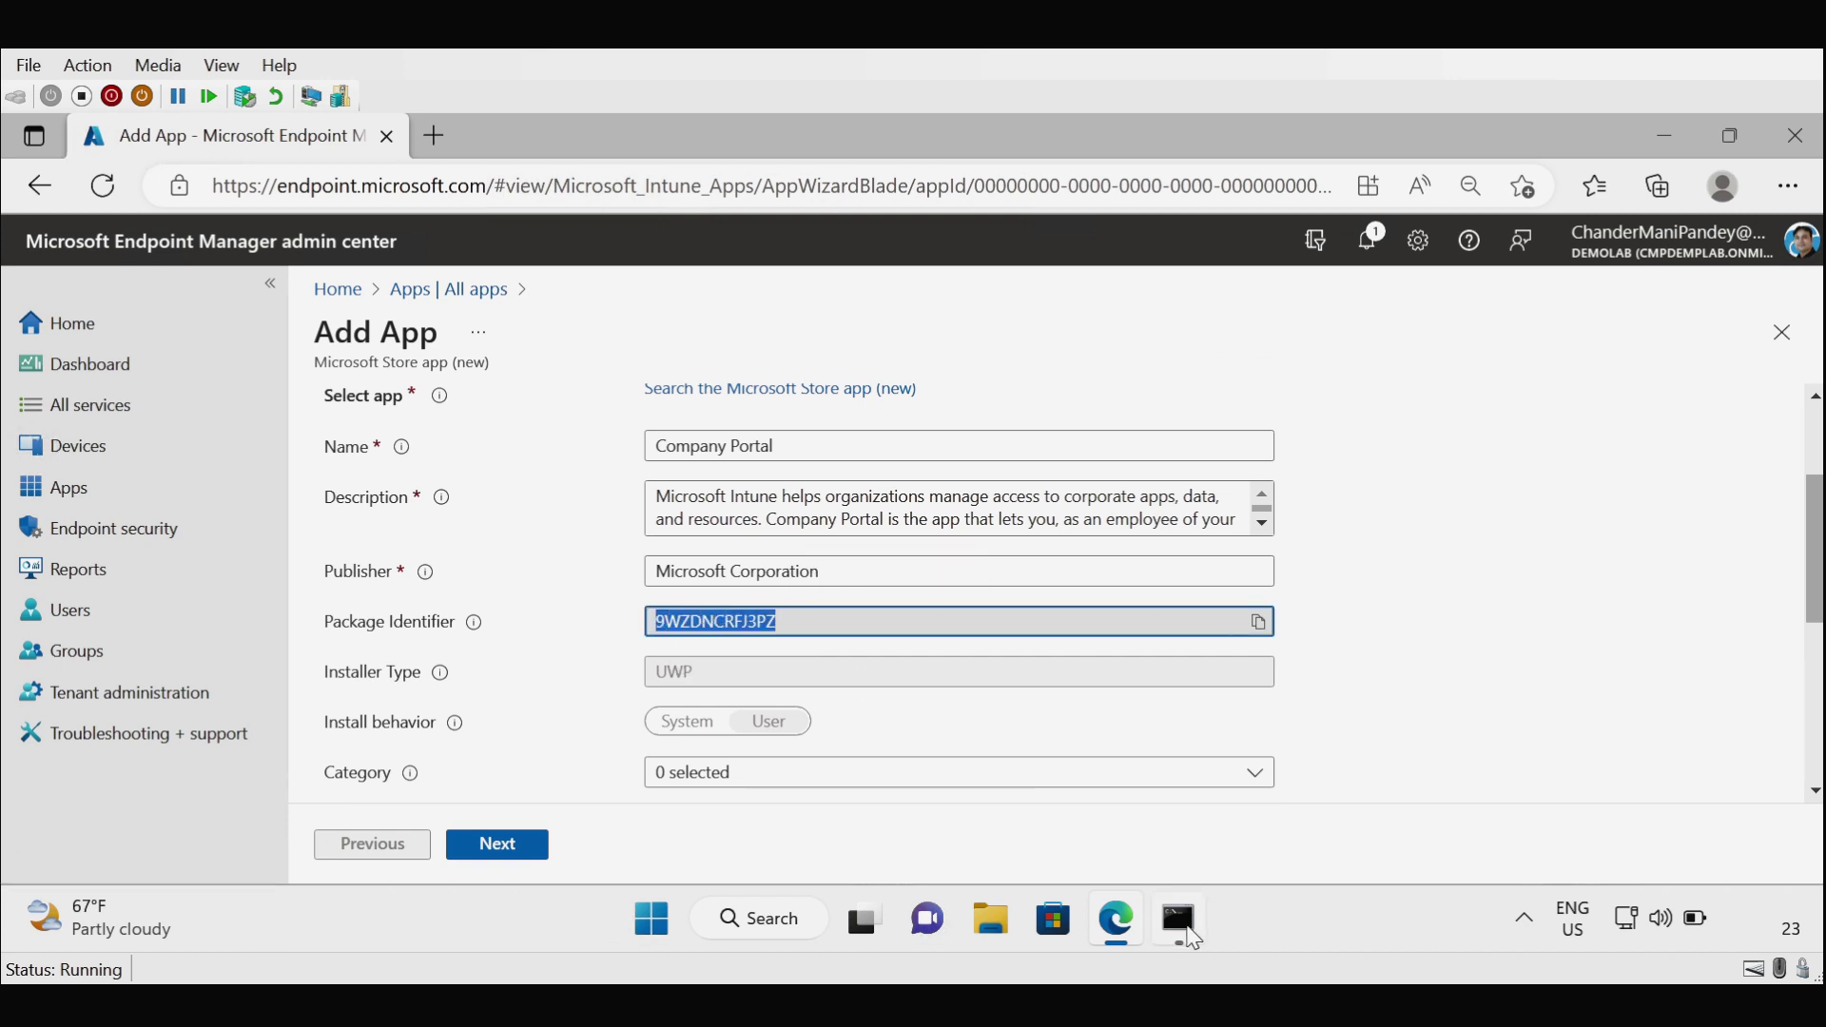
- Run "winget install 9WZDNCRFJ3PZ" in the administrator Command Prompt and accept the terms with Y
{"action": "left_click", "coordinate": [1189, 934]}
{"action": "key", "text": "Escape"}
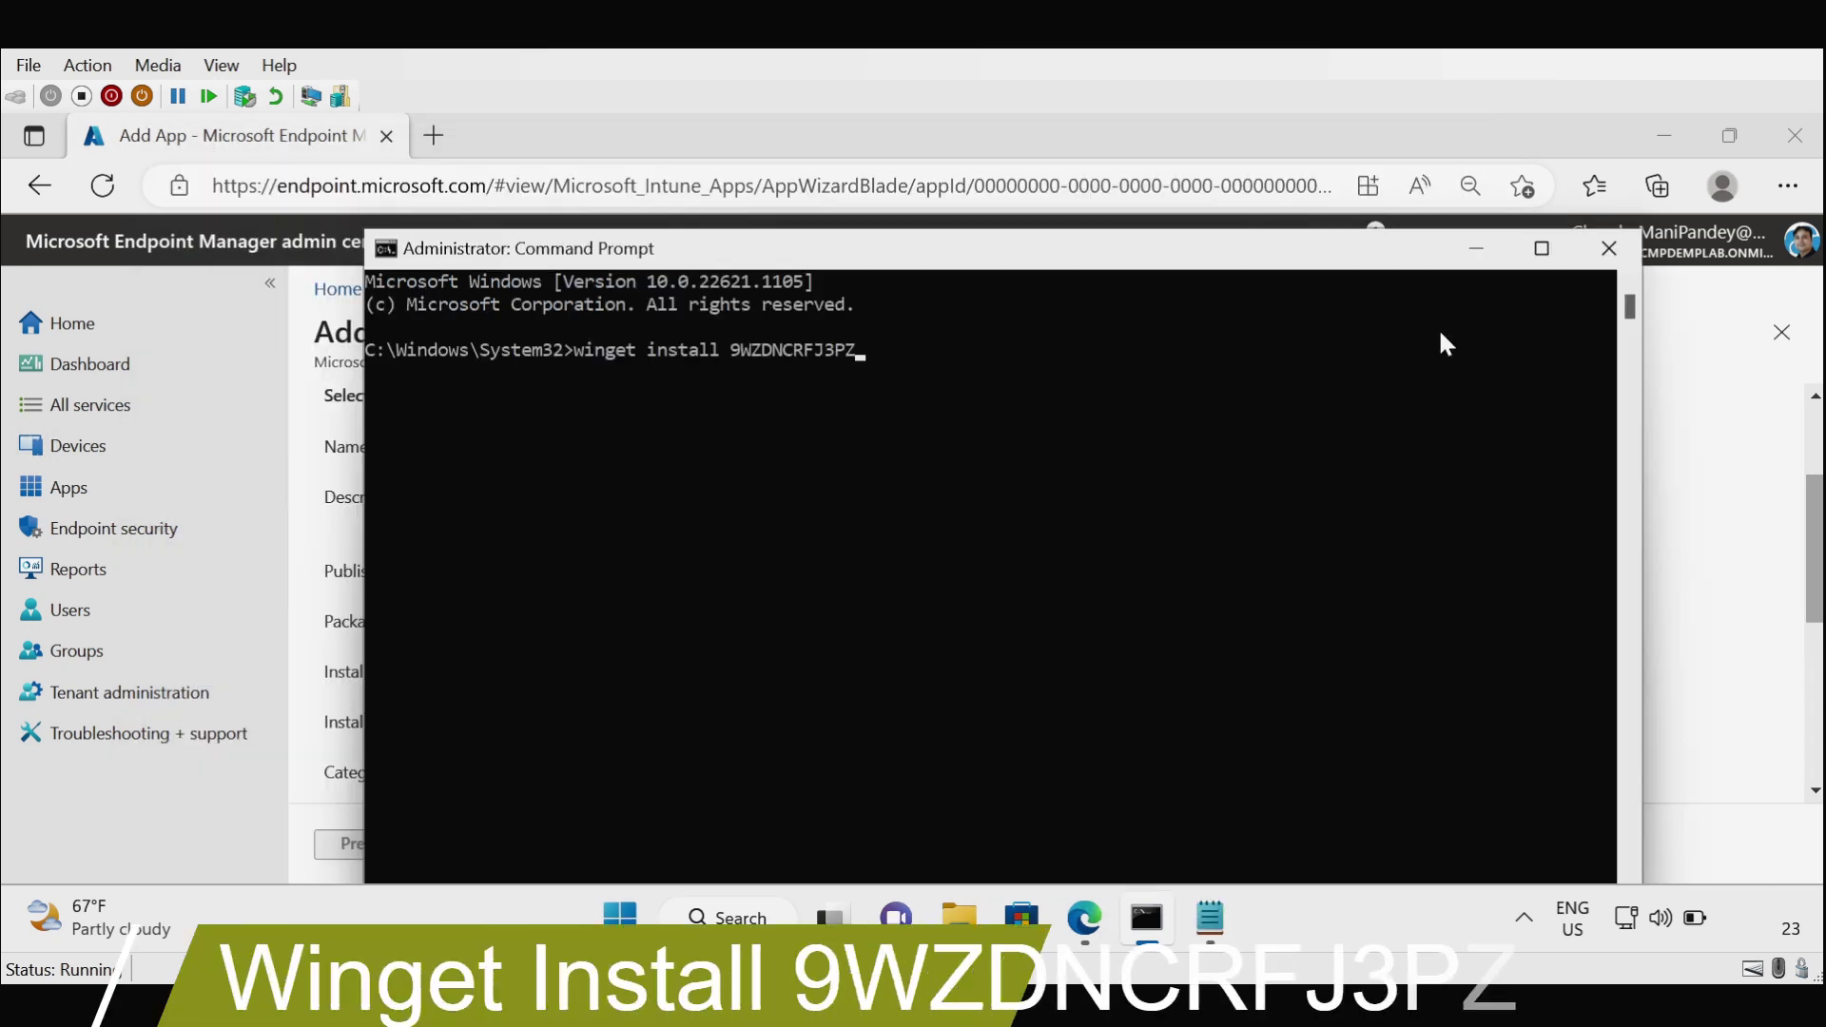
{"action": "key", "text": "Return"}
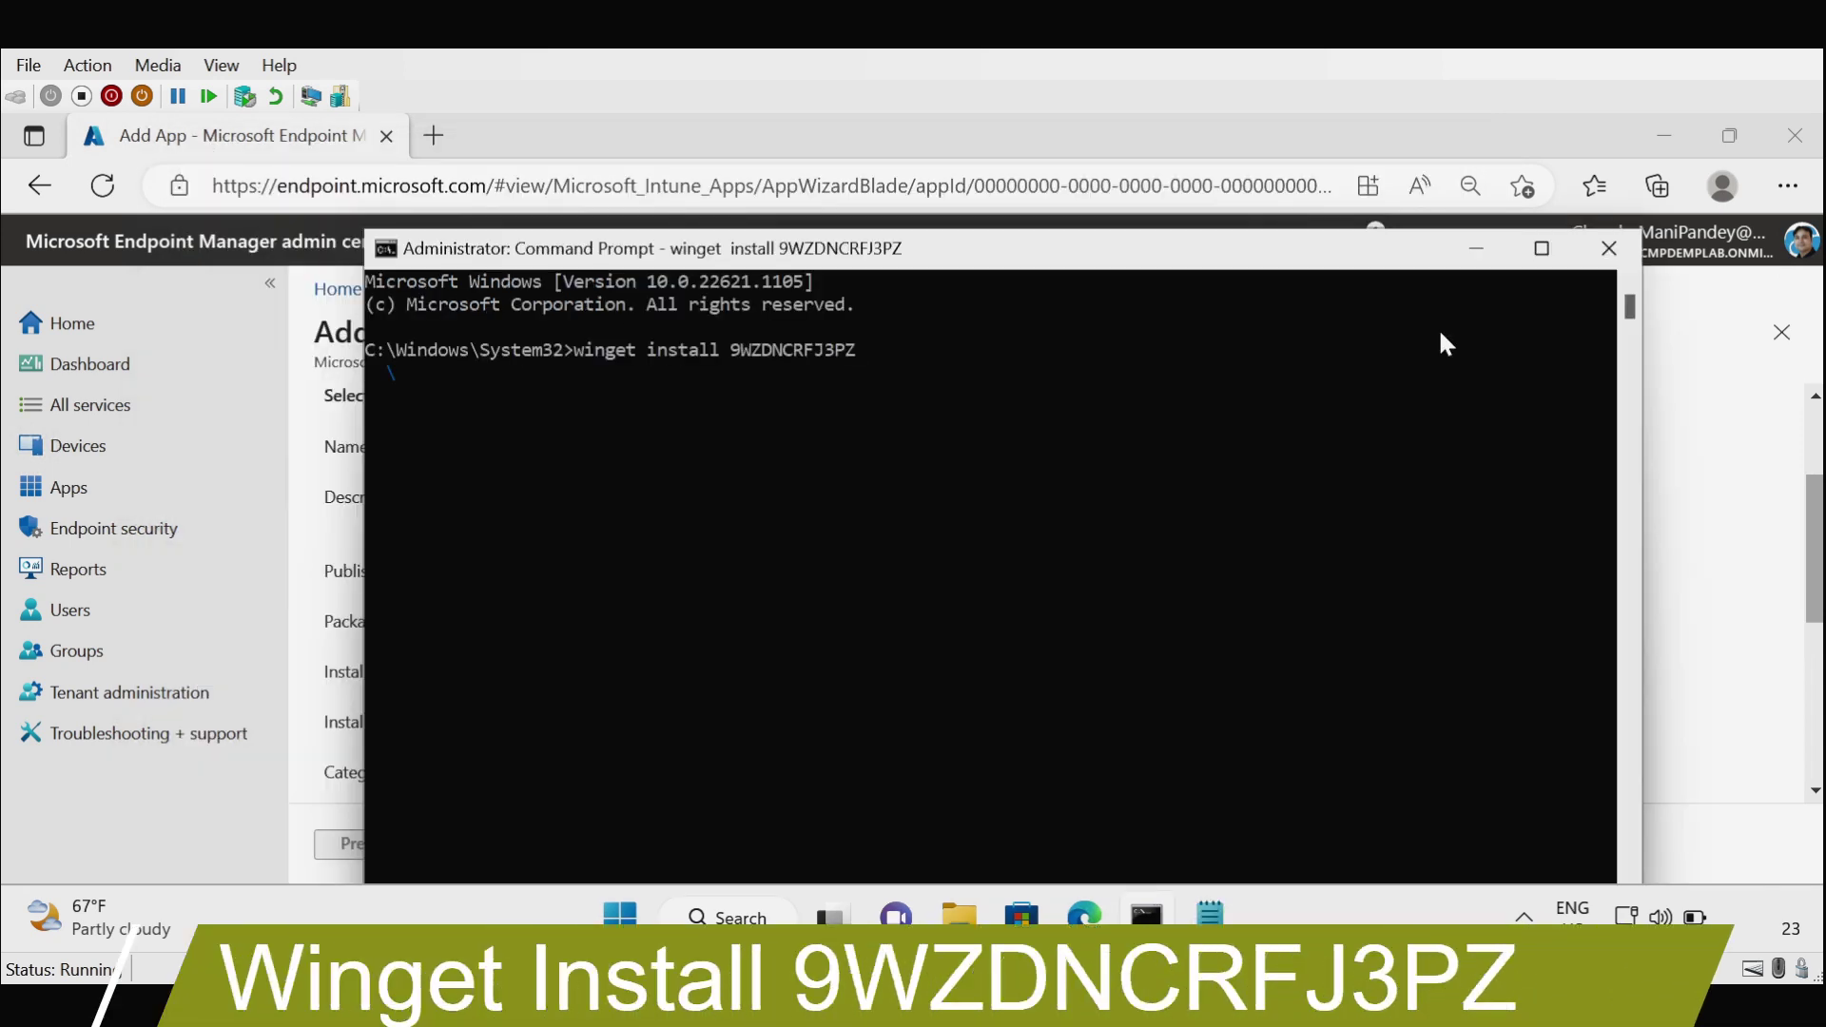
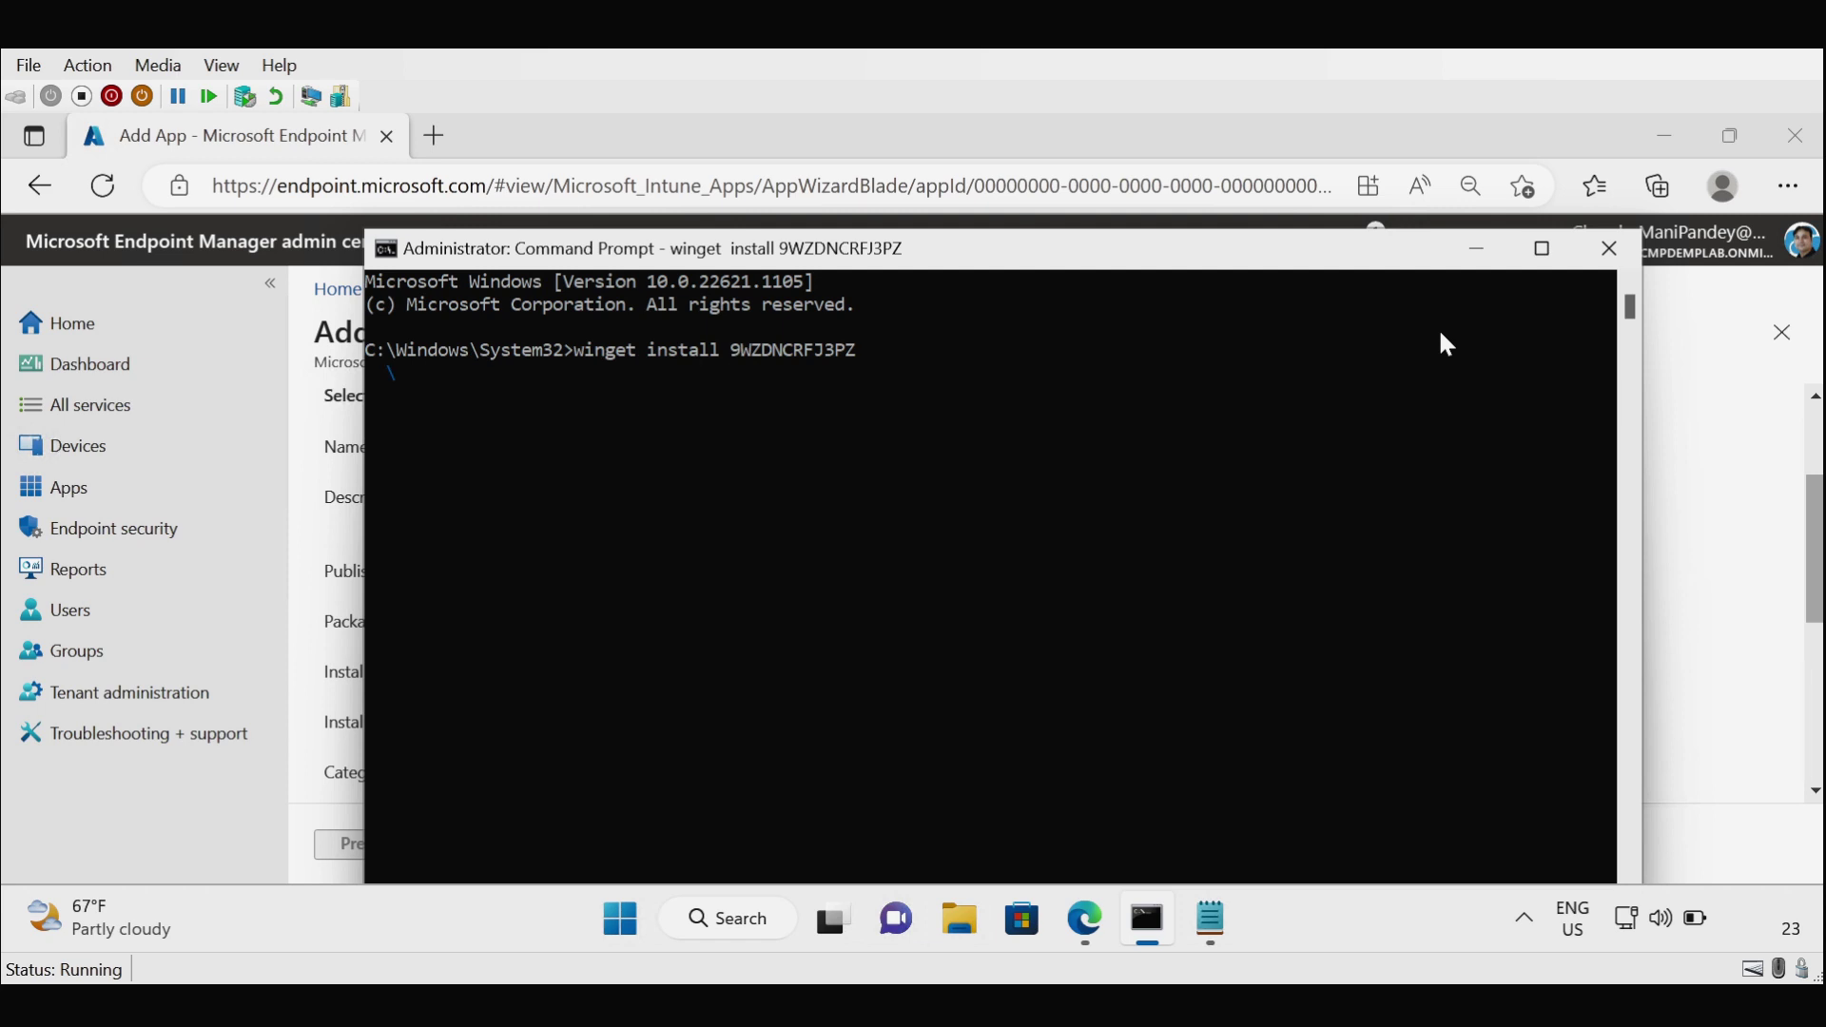
{"action": "left_click", "coordinate": [1541, 248]}
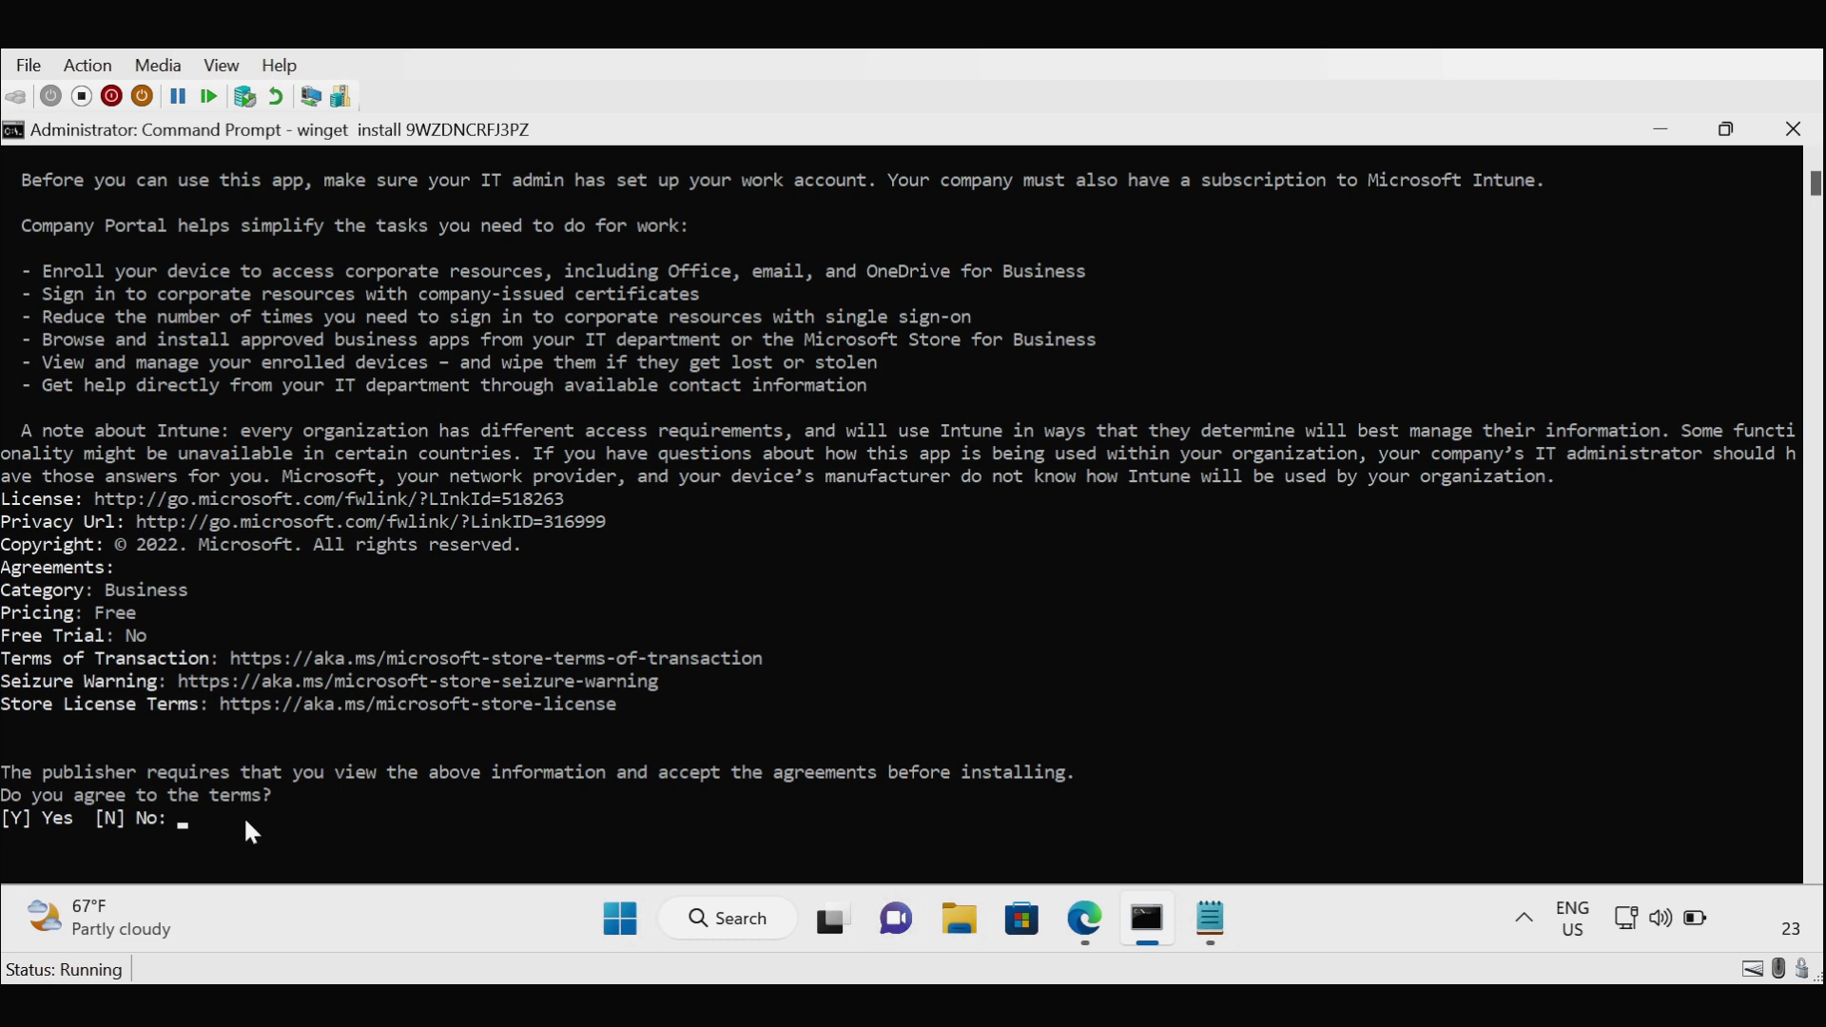
{"action": "type", "text": "Y"}
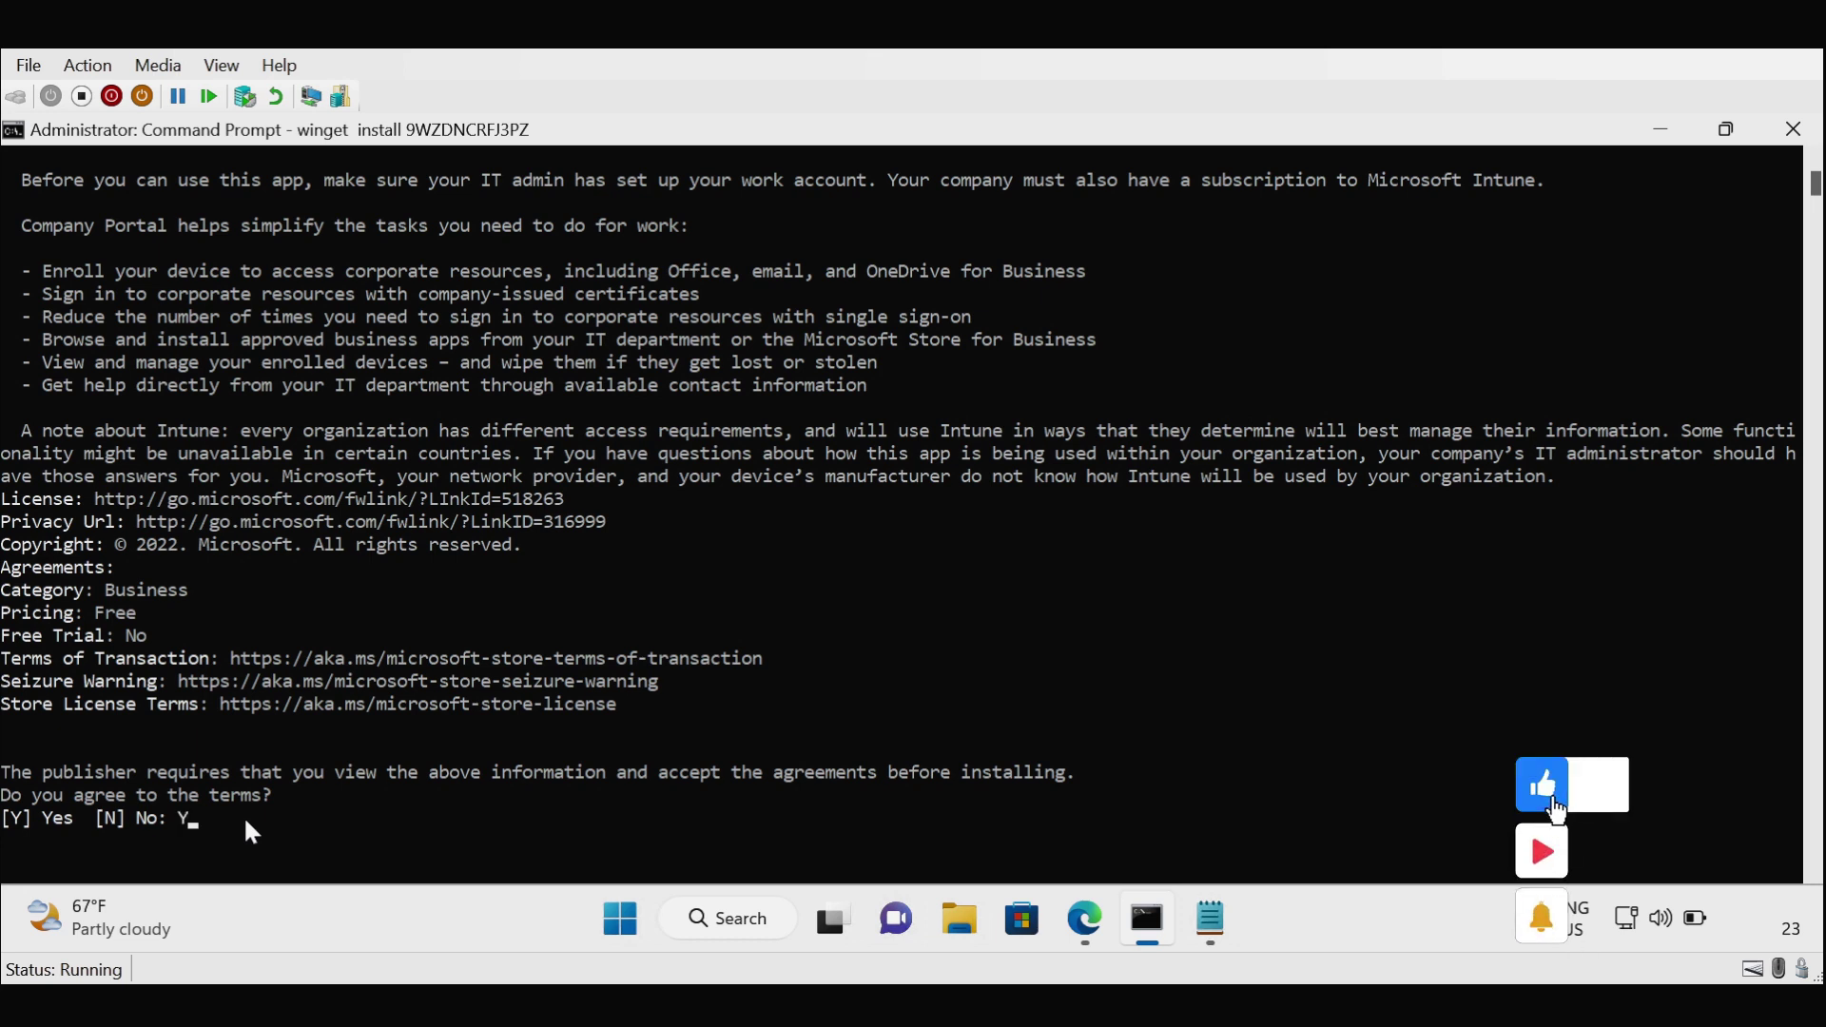
{"action": "key", "text": "Return"}
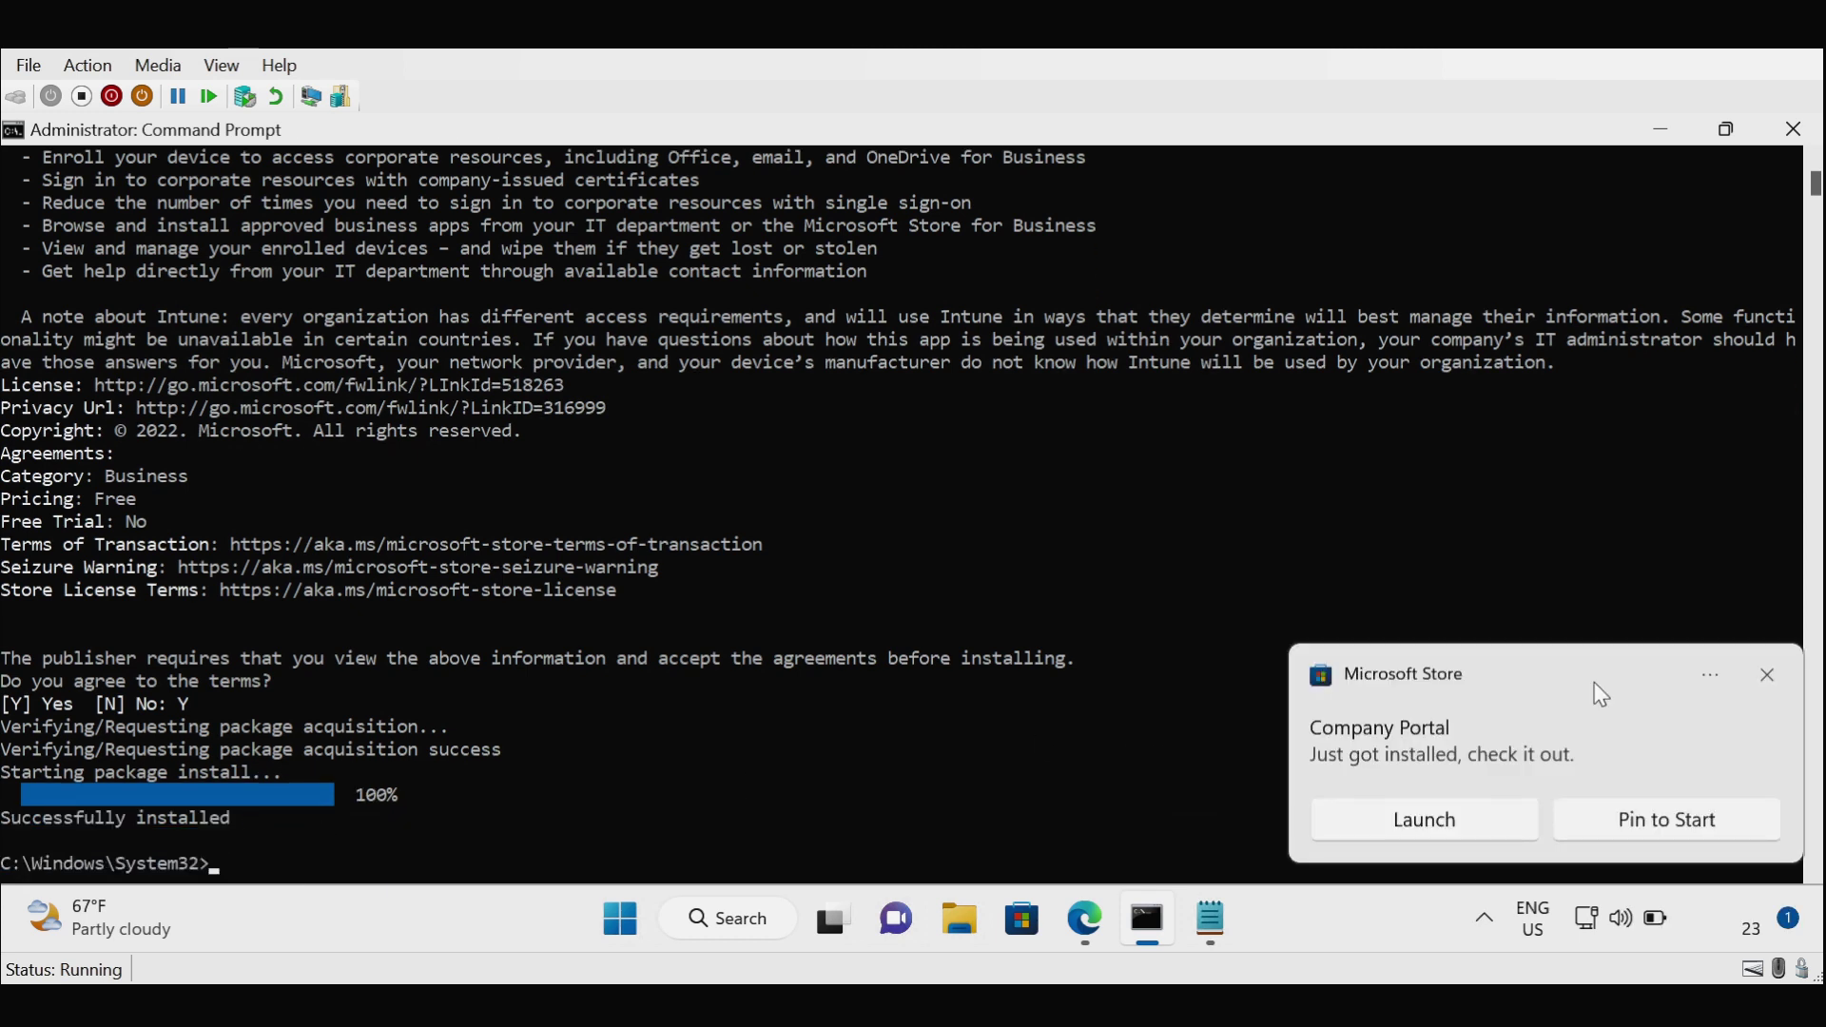
- Launch the newly installed Company Portal, and close its sign-in dialog and the app without signing in
{"action": "left_click", "coordinate": [1432, 824]}
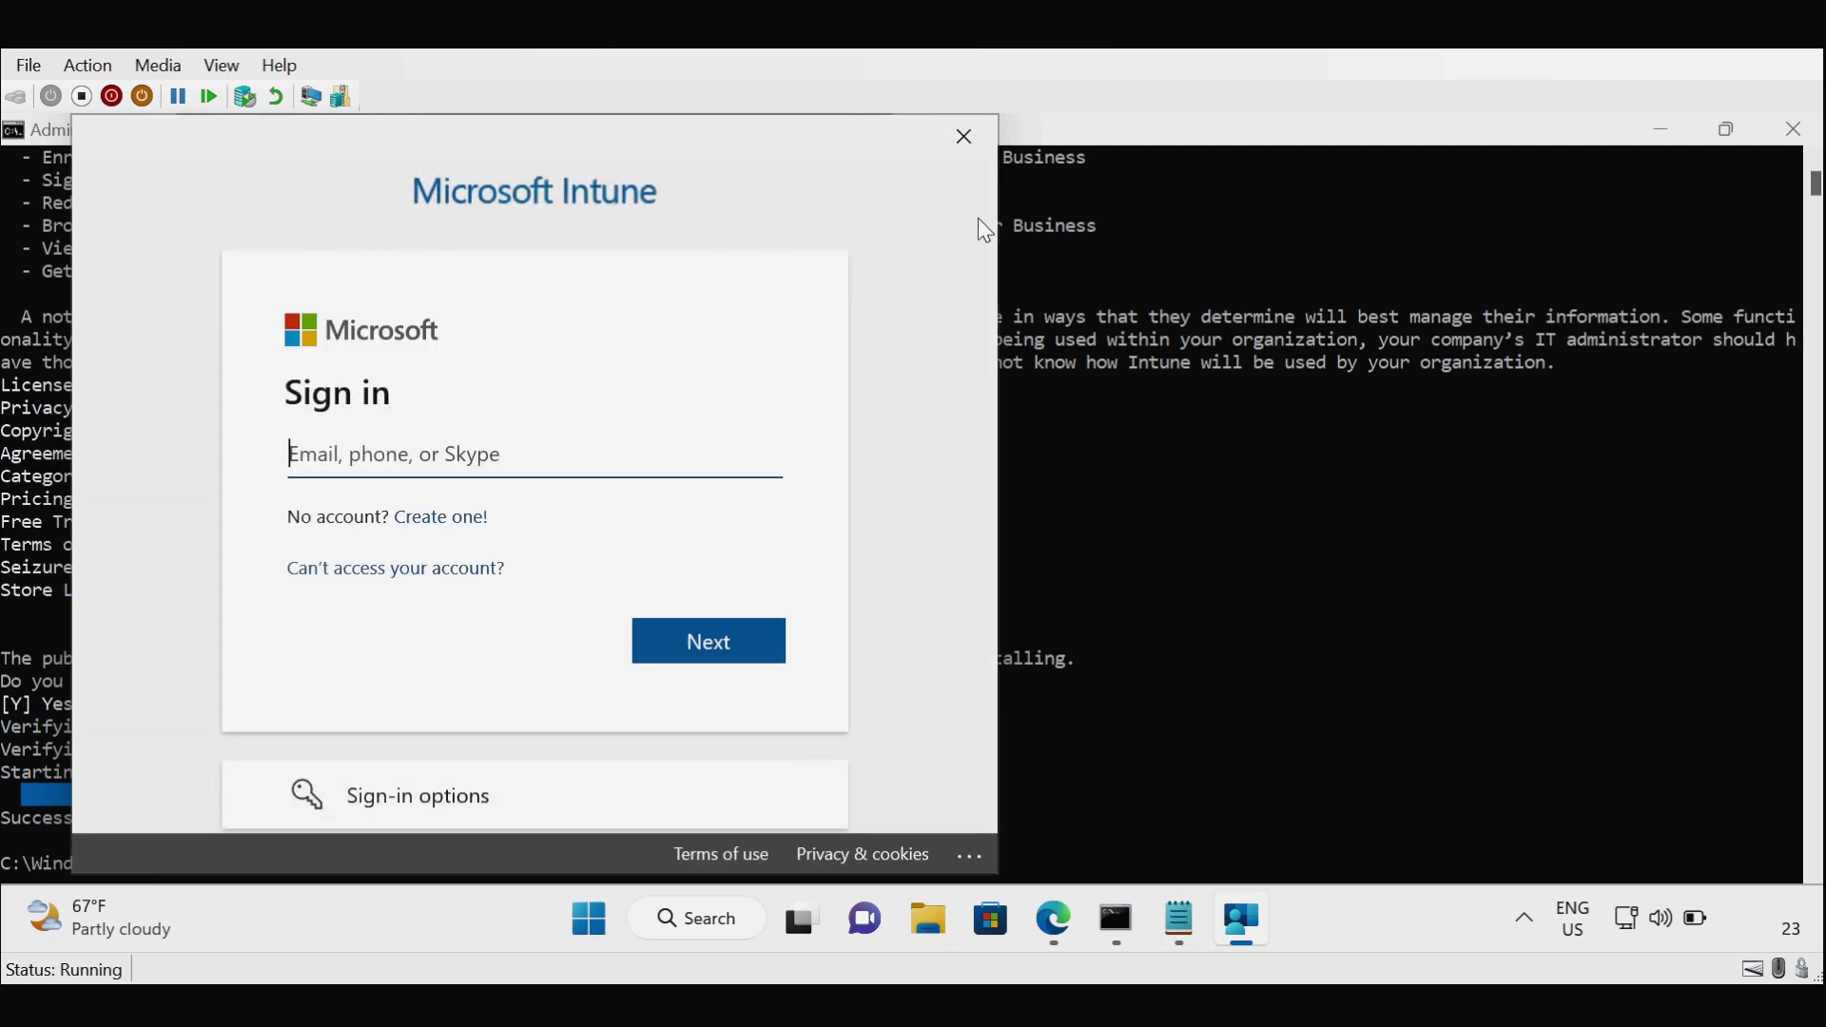
{"action": "left_click", "coordinate": [967, 138]}
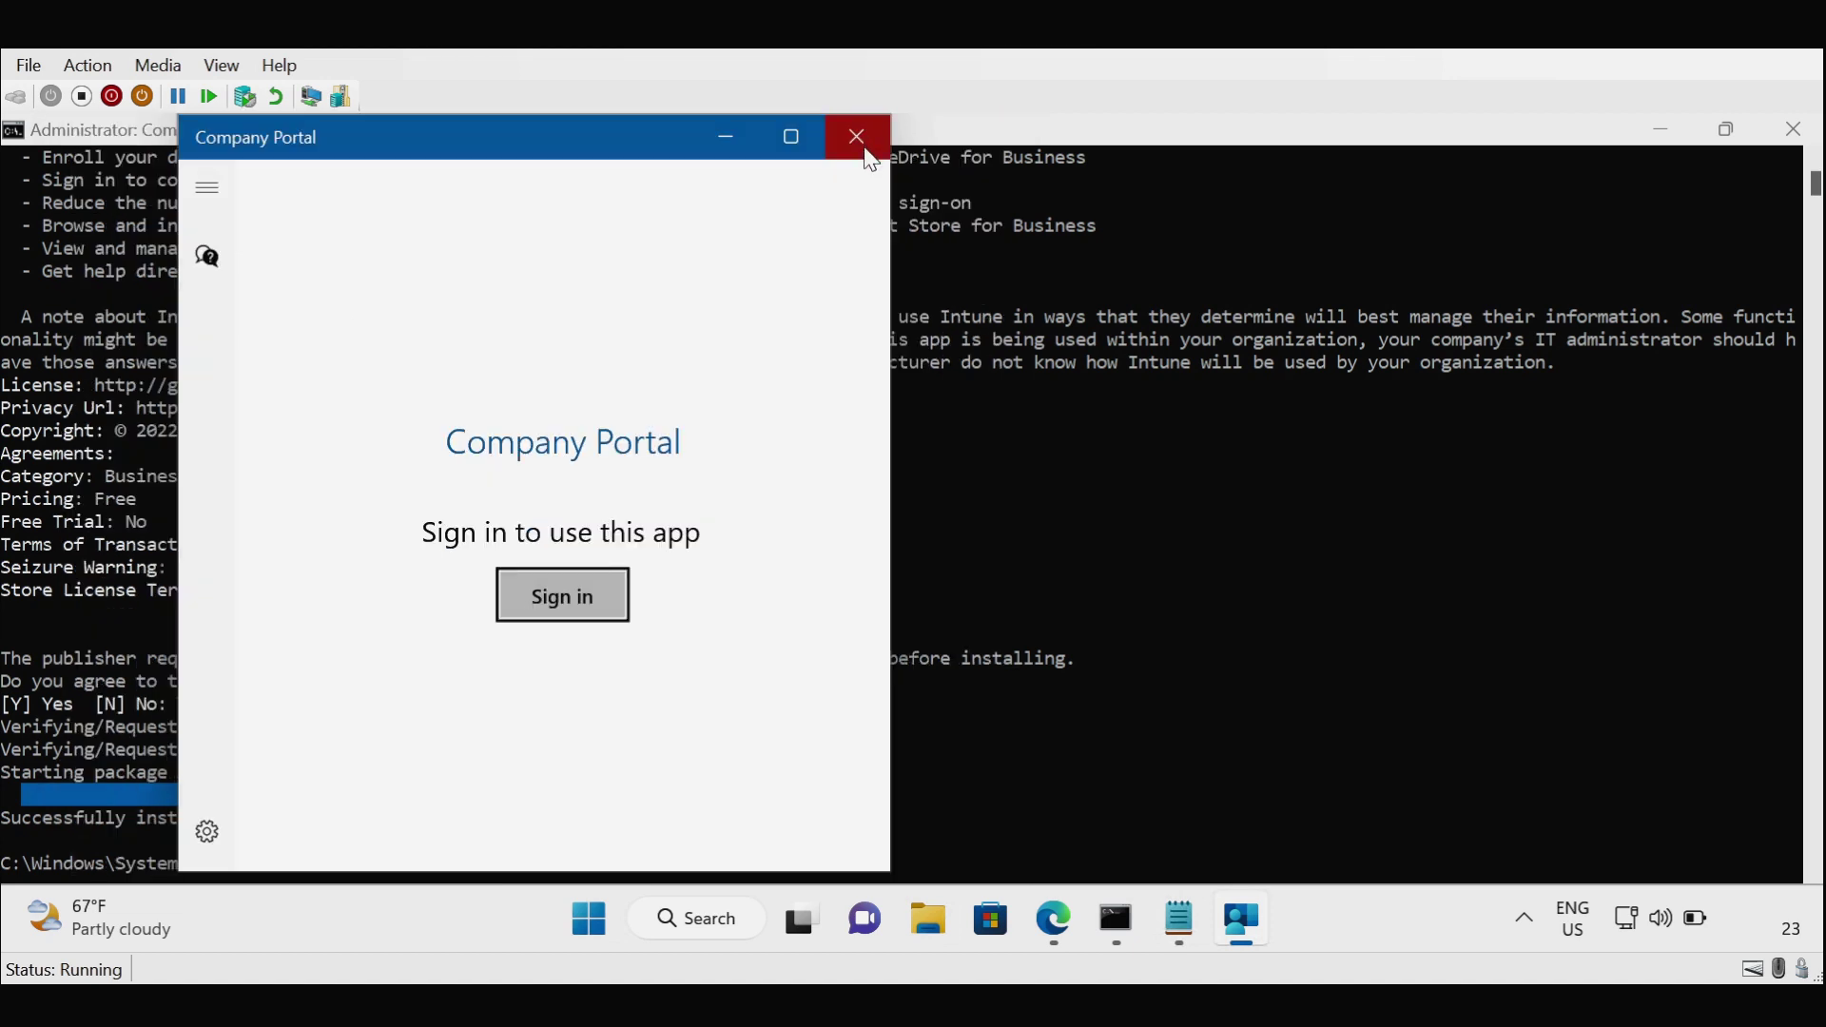
{"action": "left_click", "coordinate": [860, 139]}
- Uninstall Company Portal by running "winget REMOVE 9WZDNCRFJ3PZ" at the administrator prompt
{"action": "left_click", "coordinate": [262, 865]}
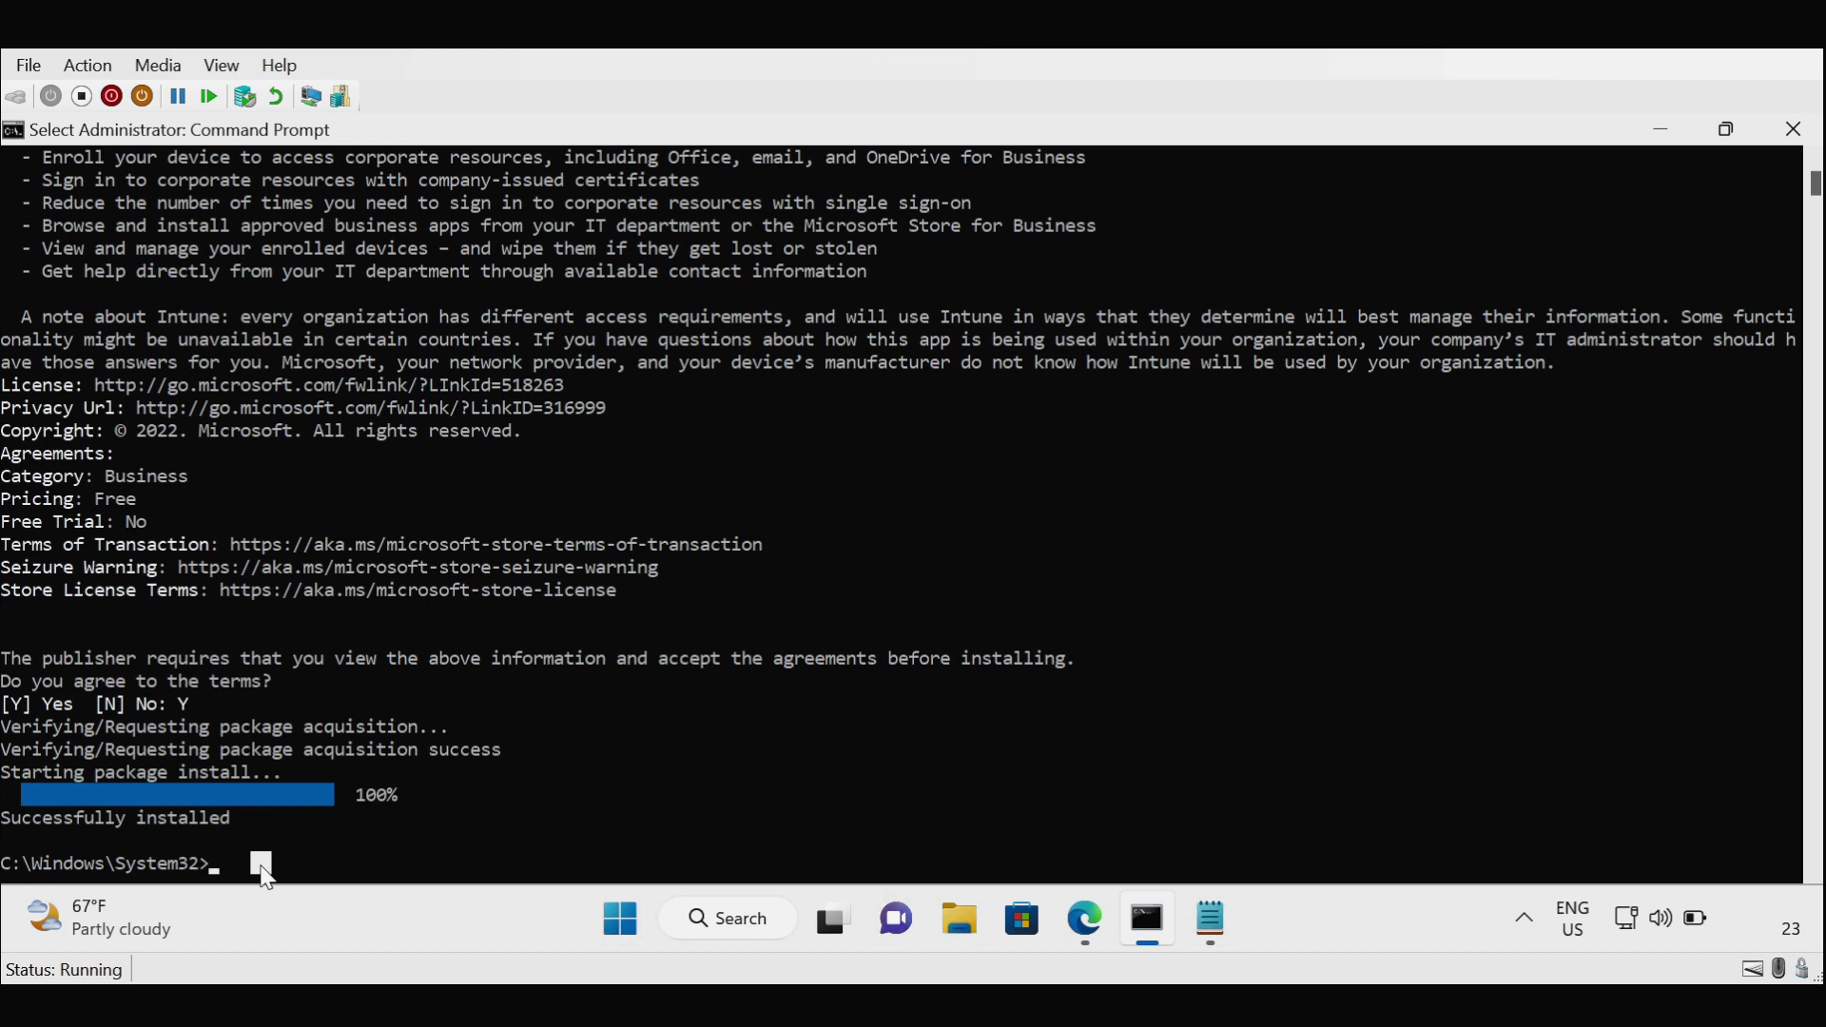
{"action": "key", "text": "Escape"}
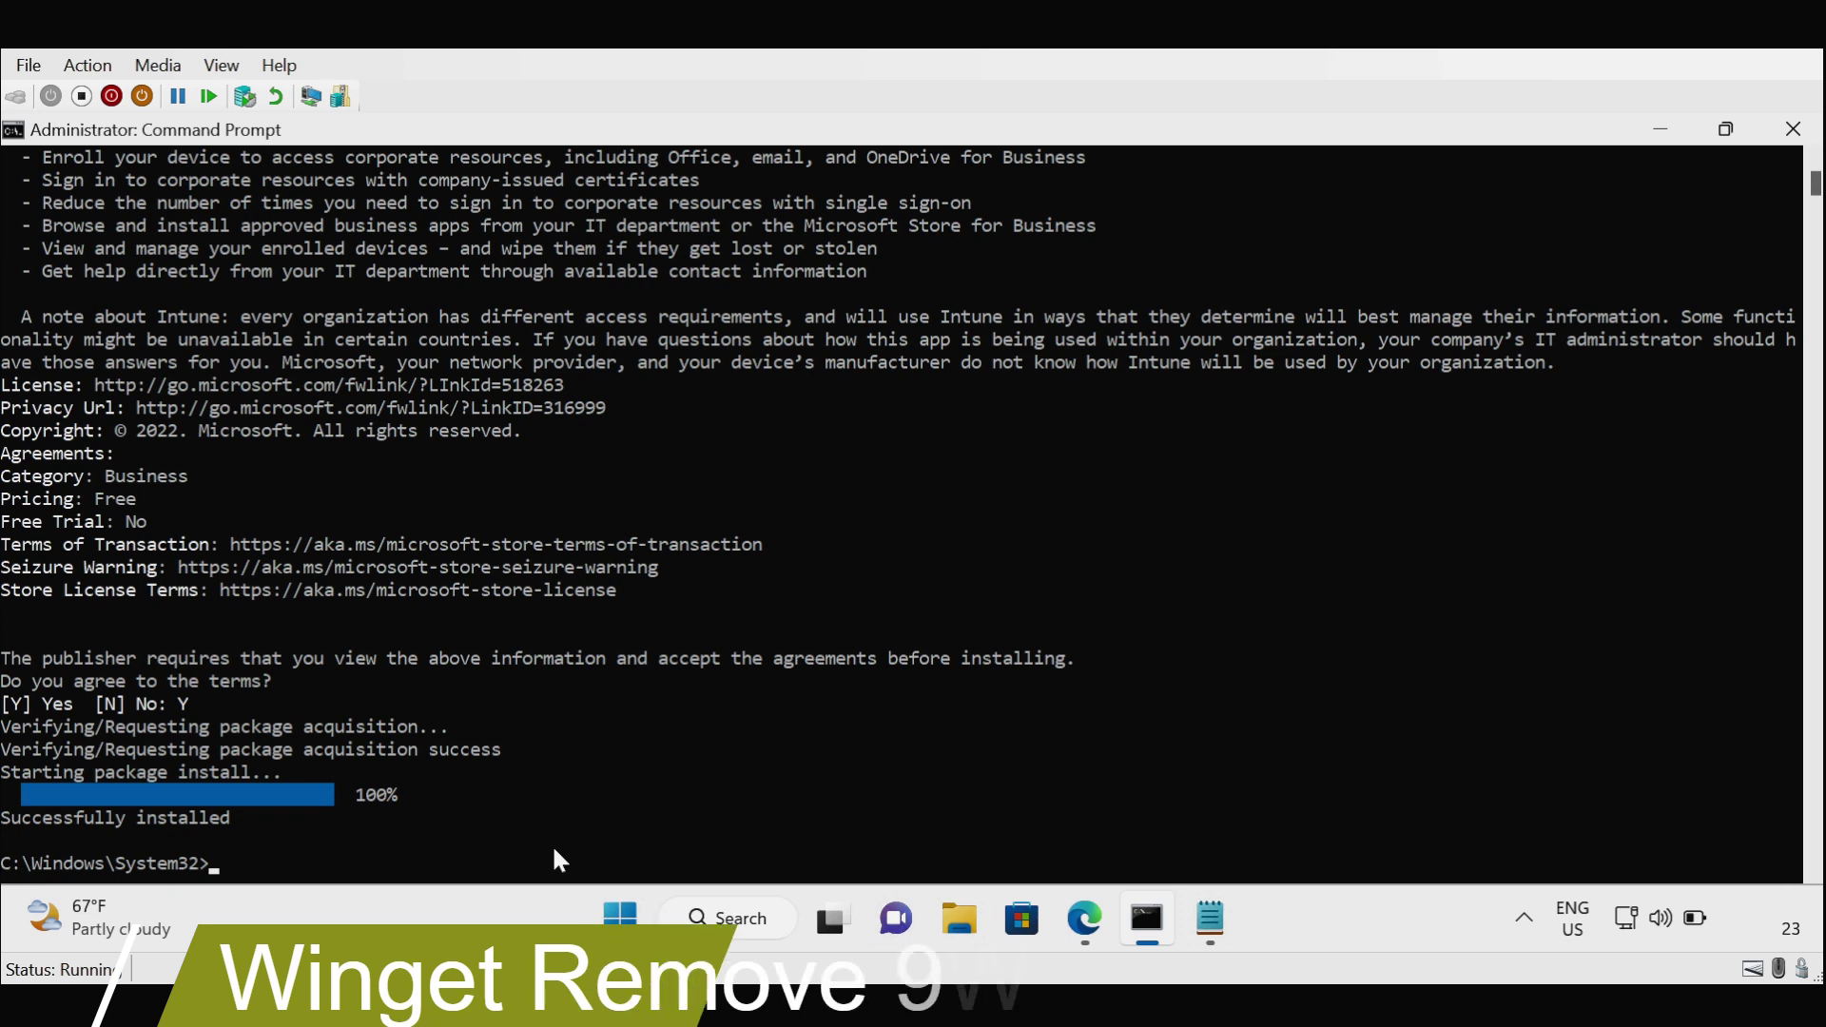
{"action": "type", "text": "winget install 9WZDNCRFJ3PZ"}
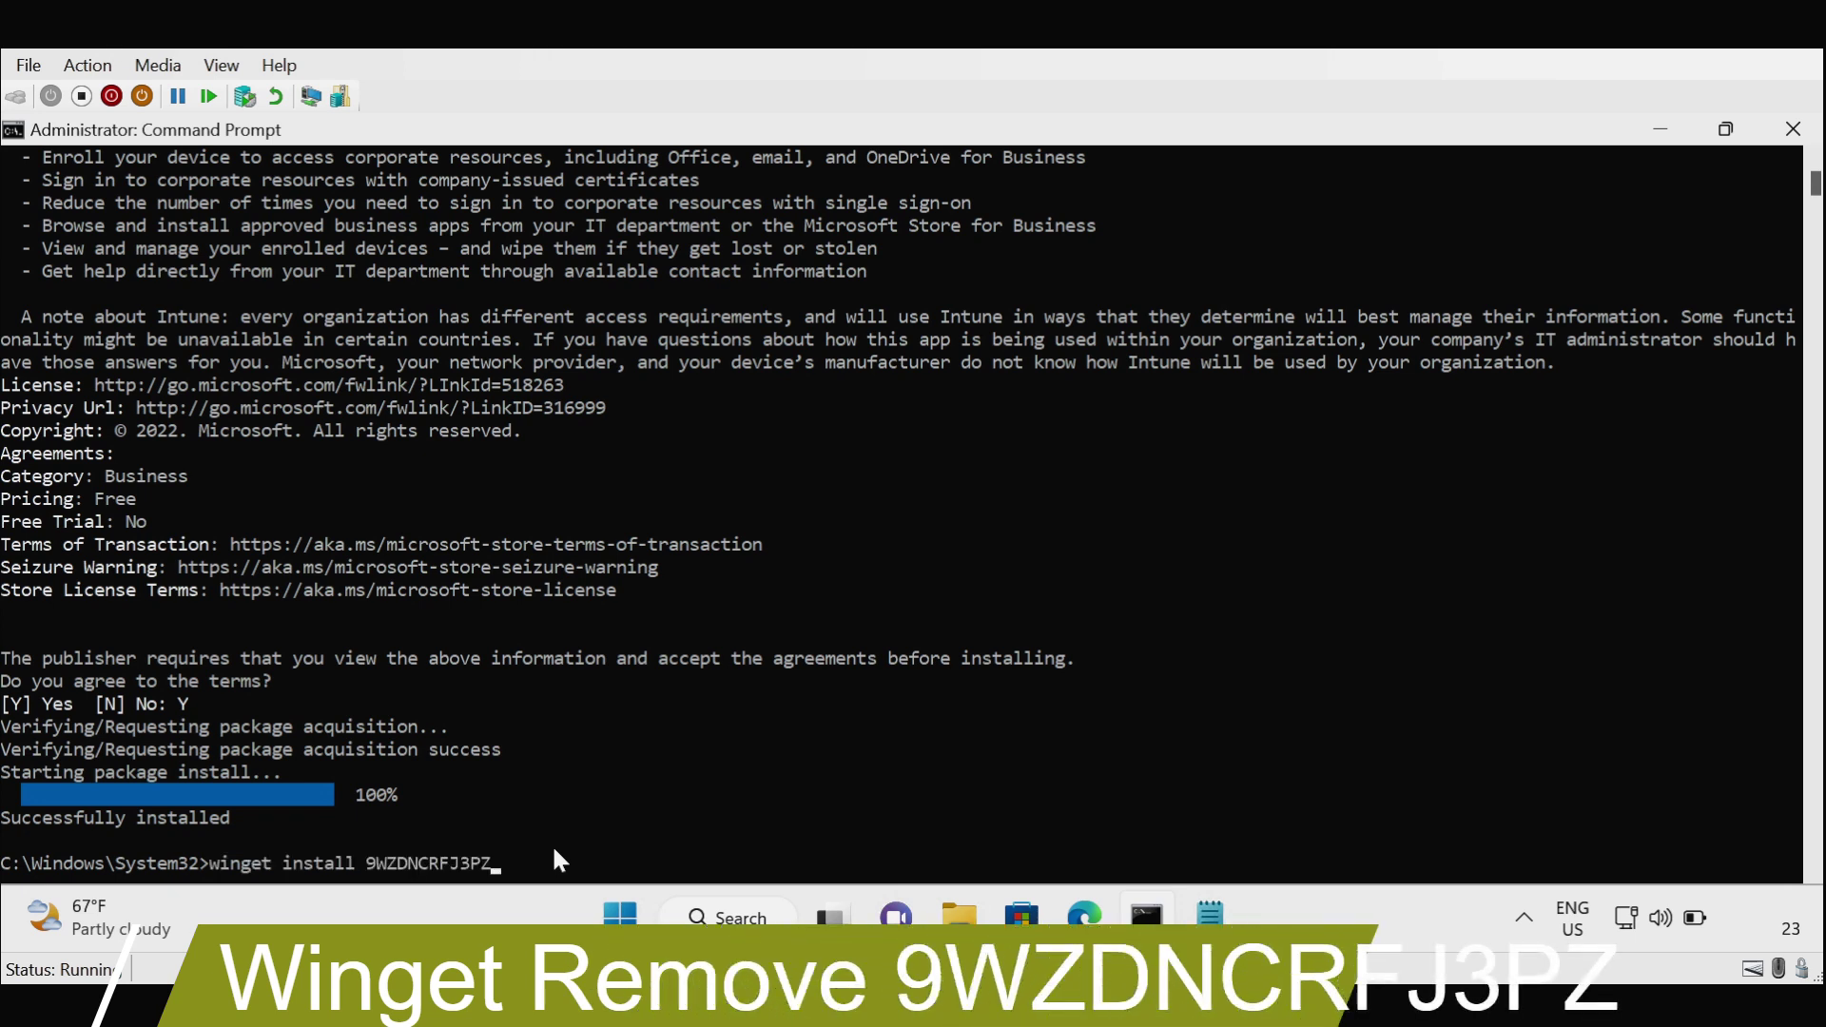
{"action": "key", "text": "Left"}
{"action": "key", "text": "Left"}
{"action": "key", "text": "Left"}
{"action": "key", "text": "Left"}
{"action": "key", "text": "Left"}
{"action": "key", "text": "Left"}
{"action": "key", "text": "Left"}
{"action": "key", "text": "Left"}
{"action": "key", "text": "Left"}
{"action": "key", "text": "Left"}
{"action": "key", "text": "Left"}
{"action": "key", "text": "Left"}
{"action": "key", "text": "Left"}
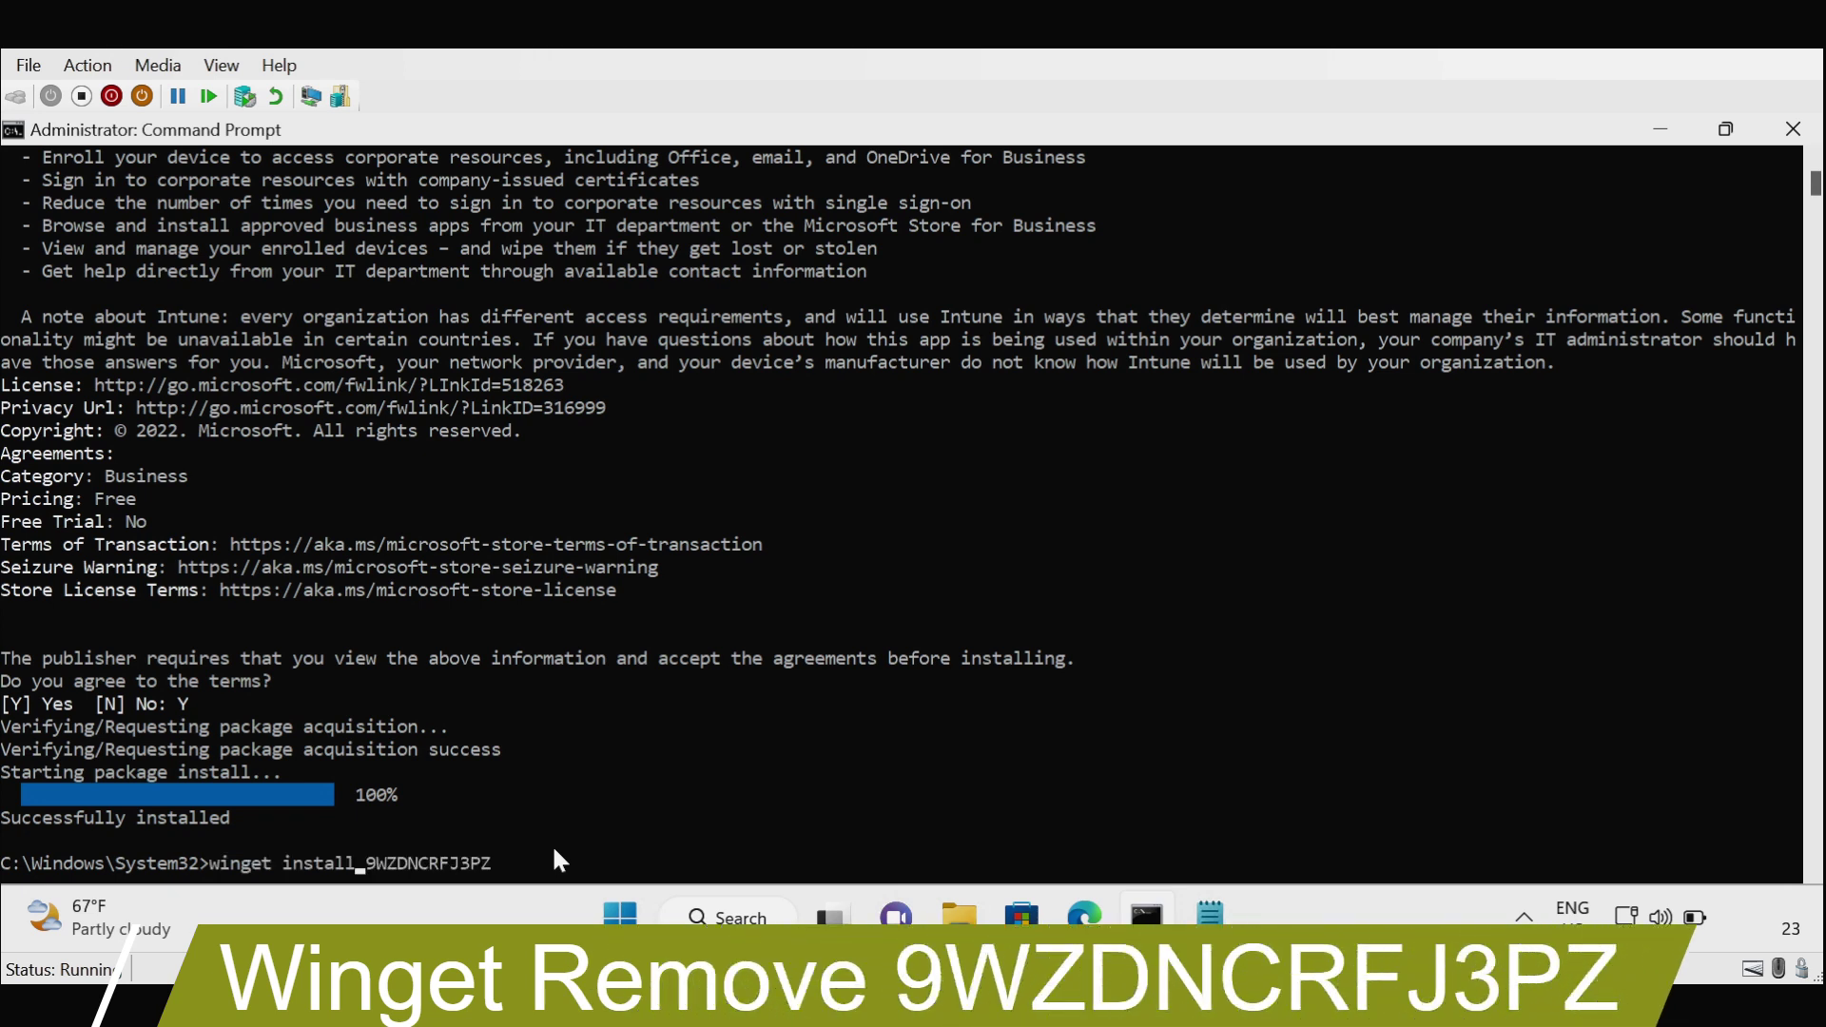
{"action": "key", "text": "BackSpace"}
{"action": "key", "text": "BackSpace"}
{"action": "key", "text": "BackSpace"}
{"action": "key", "text": "BackSpace"}
{"action": "key", "text": "BackSpace"}
{"action": "key", "text": "BackSpace"}
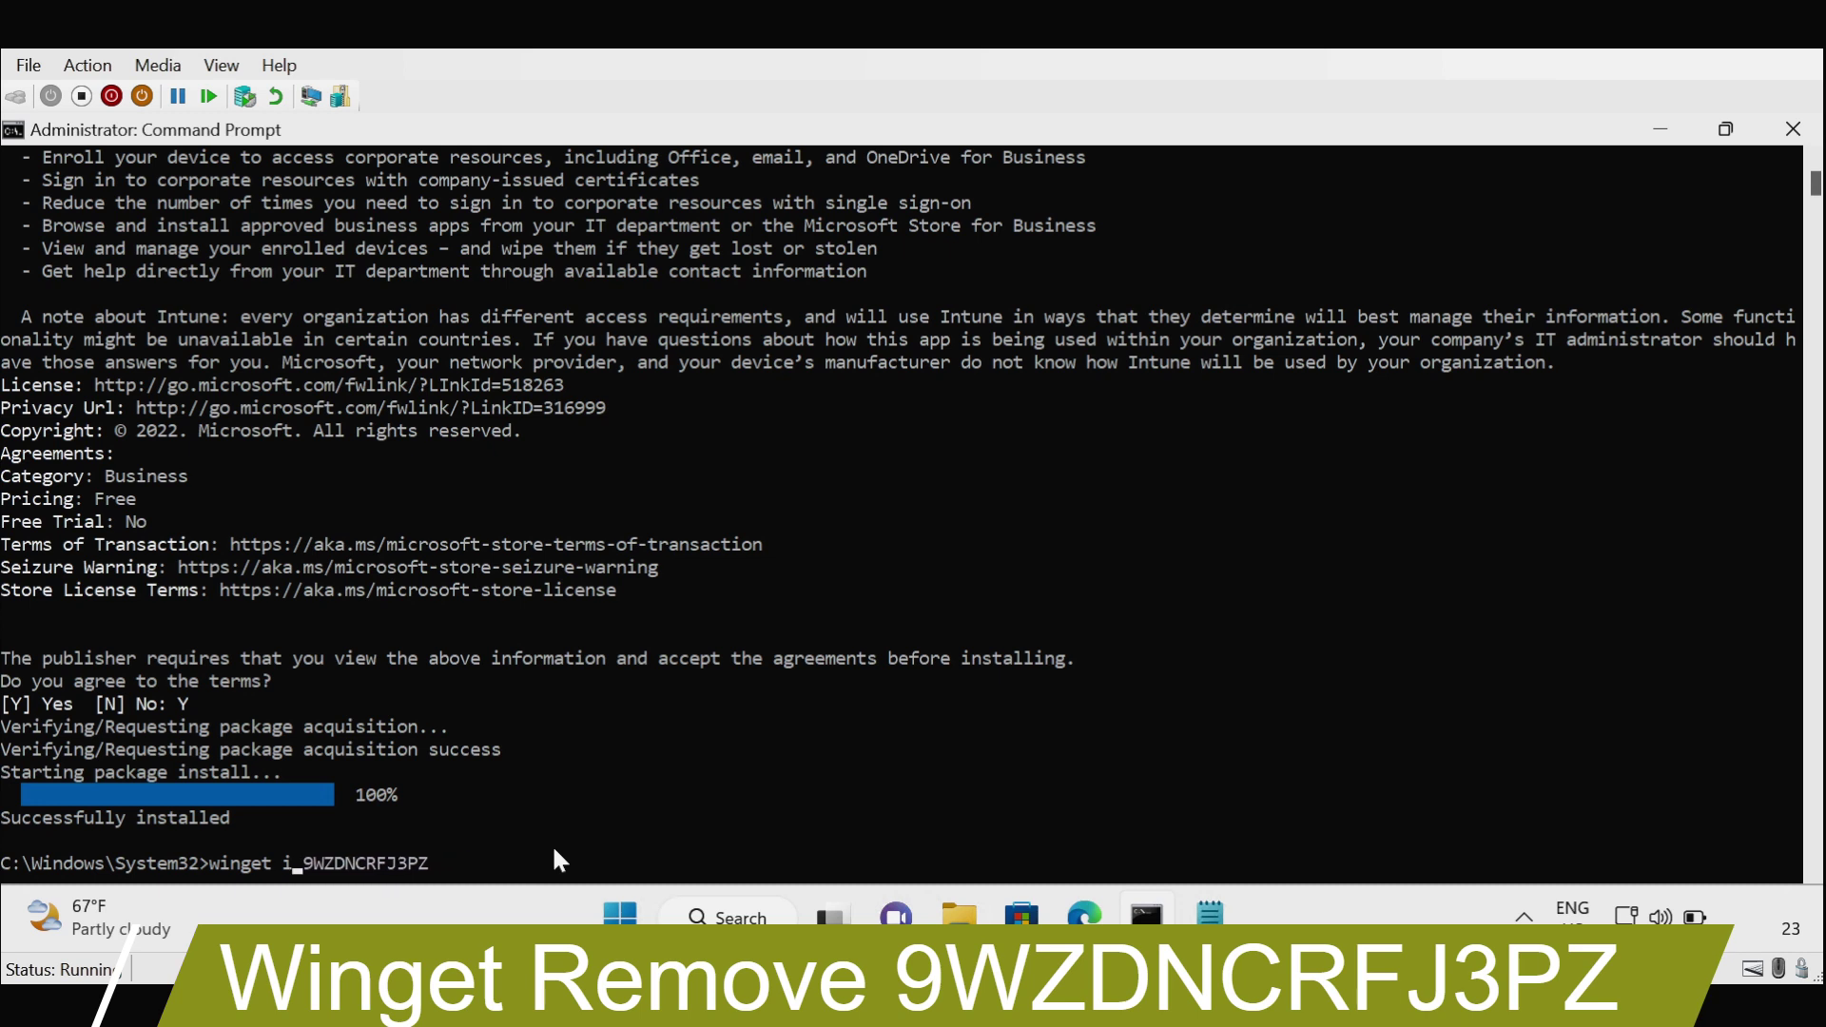
{"action": "key", "text": "BackSpace"}
{"action": "type", "text": "REMOVE"}
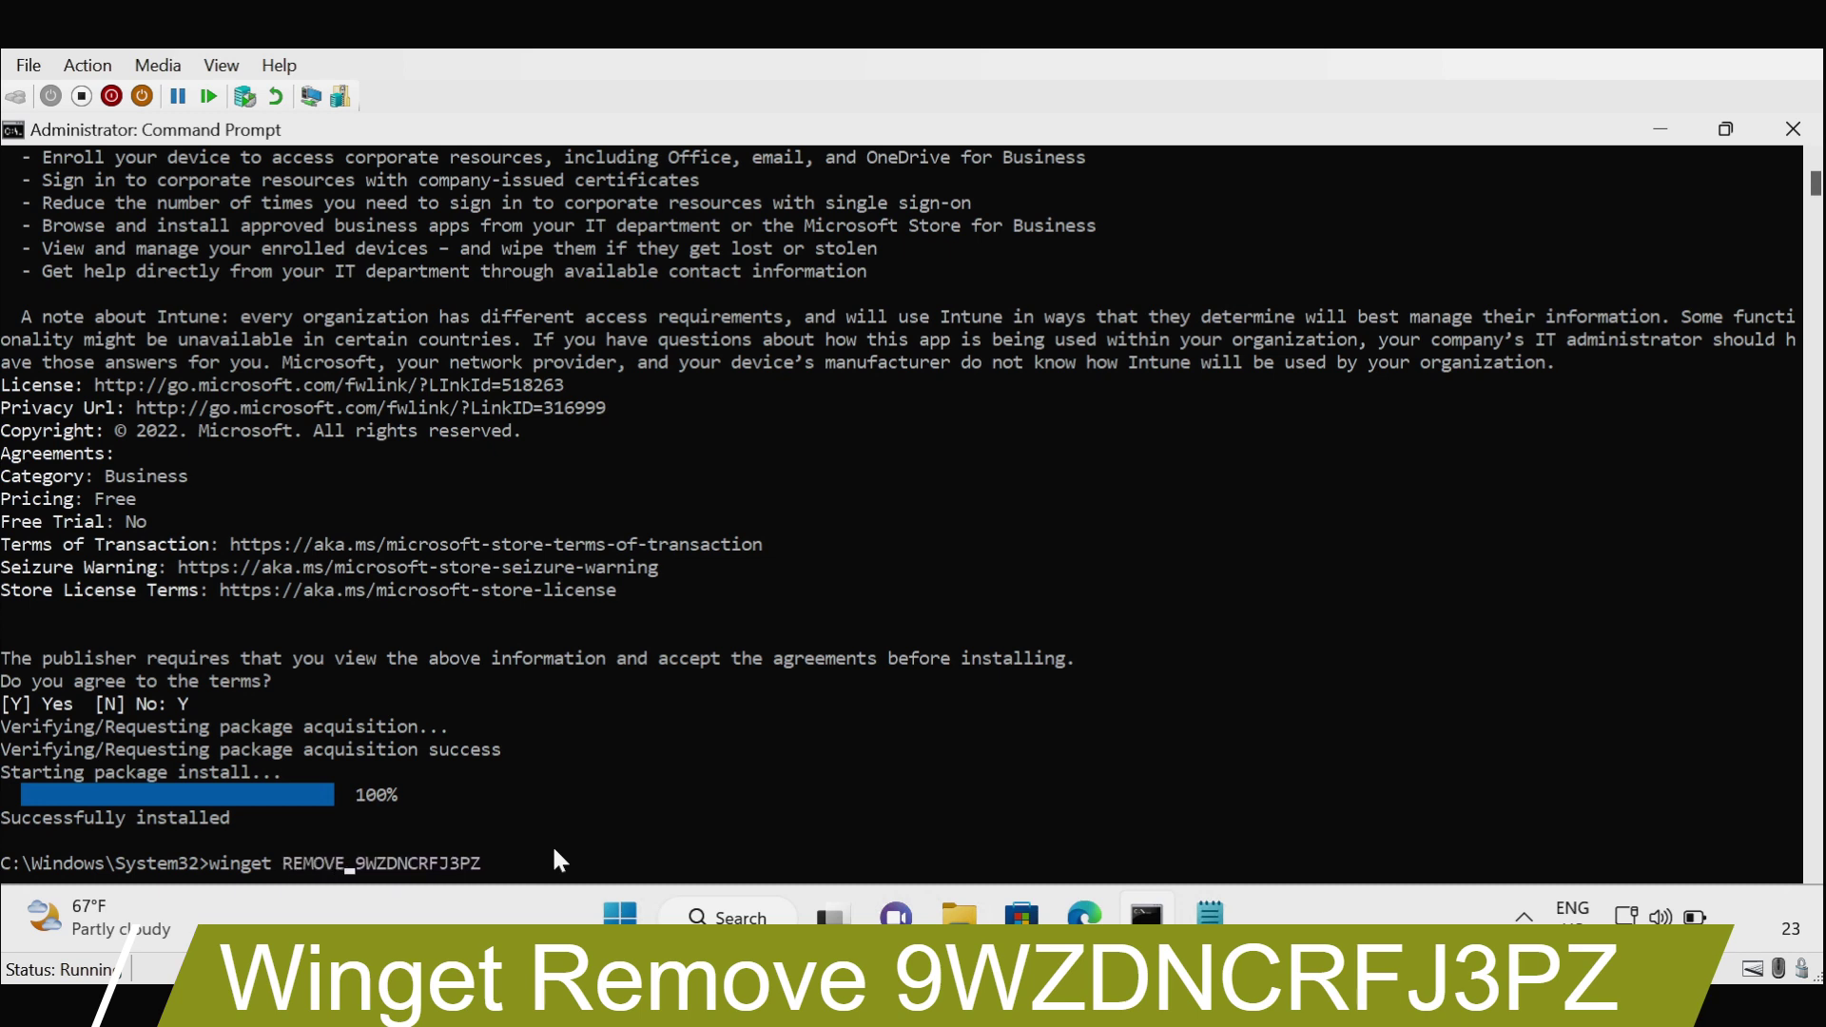
{"action": "key", "text": "Return"}
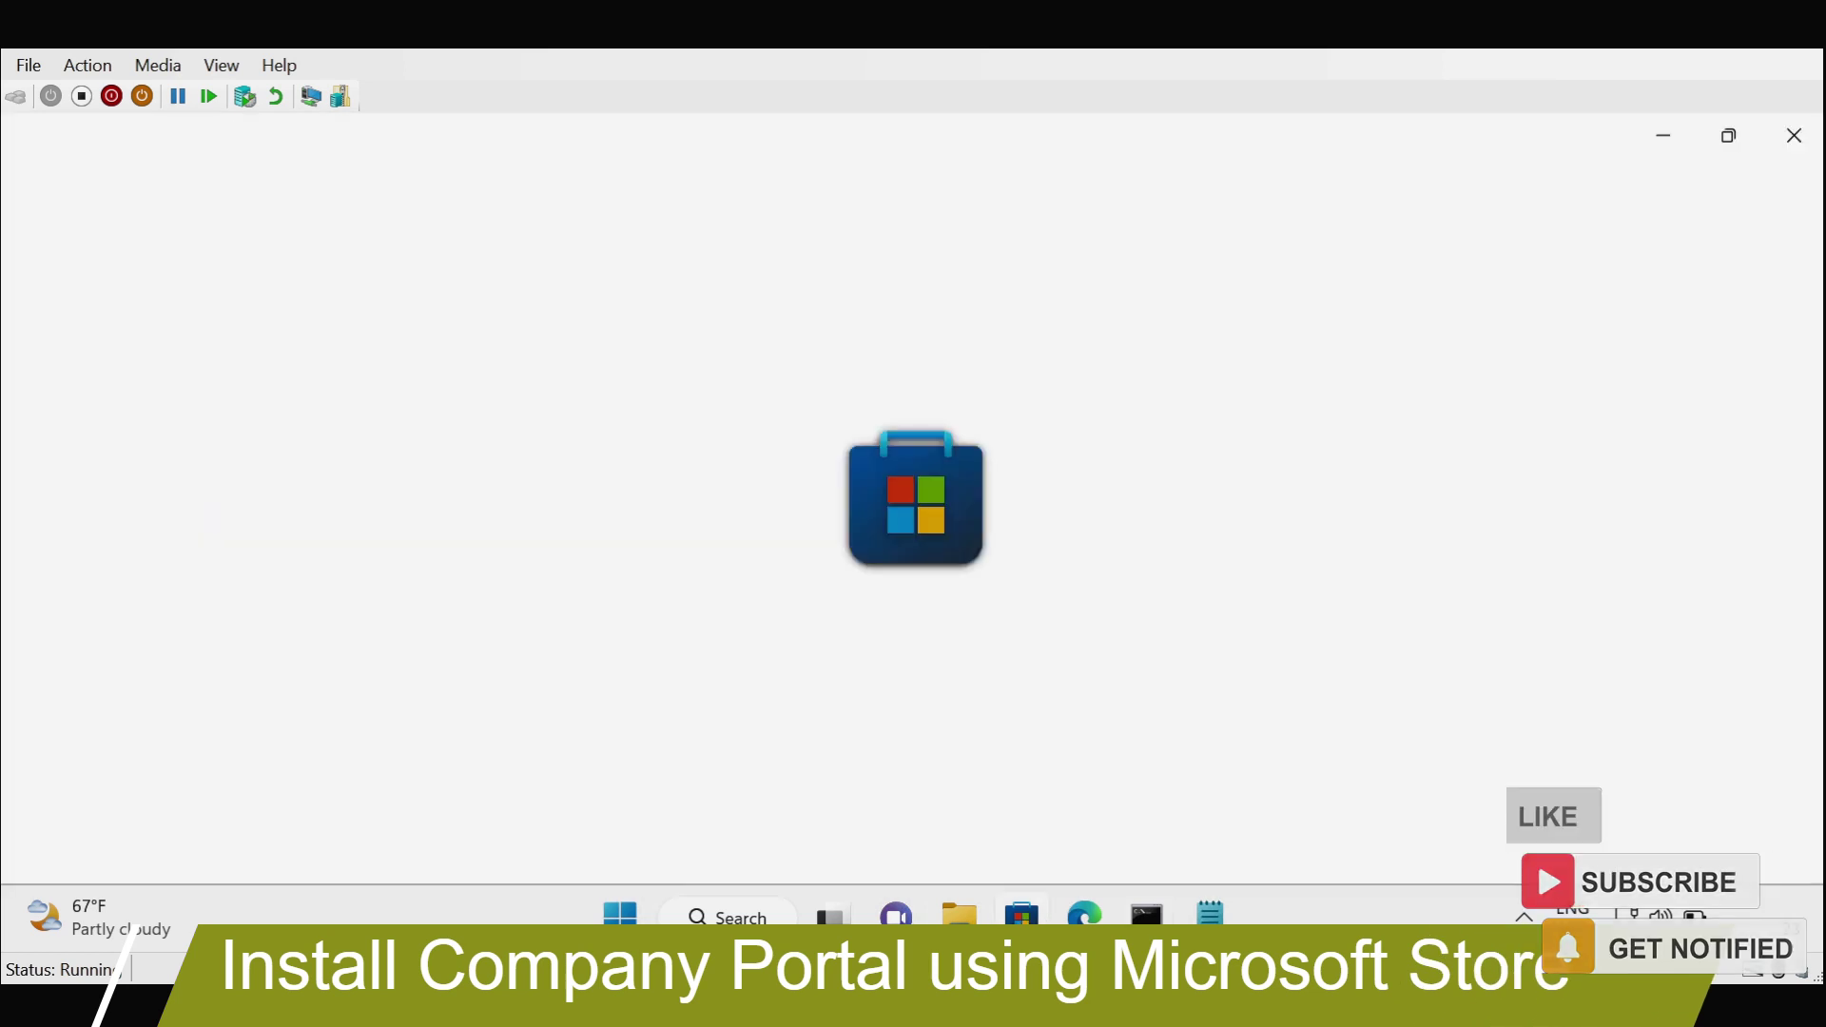
- Search Microsoft Store for "COMPANY", install Company Portal, and close the Store and Command Prompt
{"action": "left_click", "coordinate": [594, 143]}
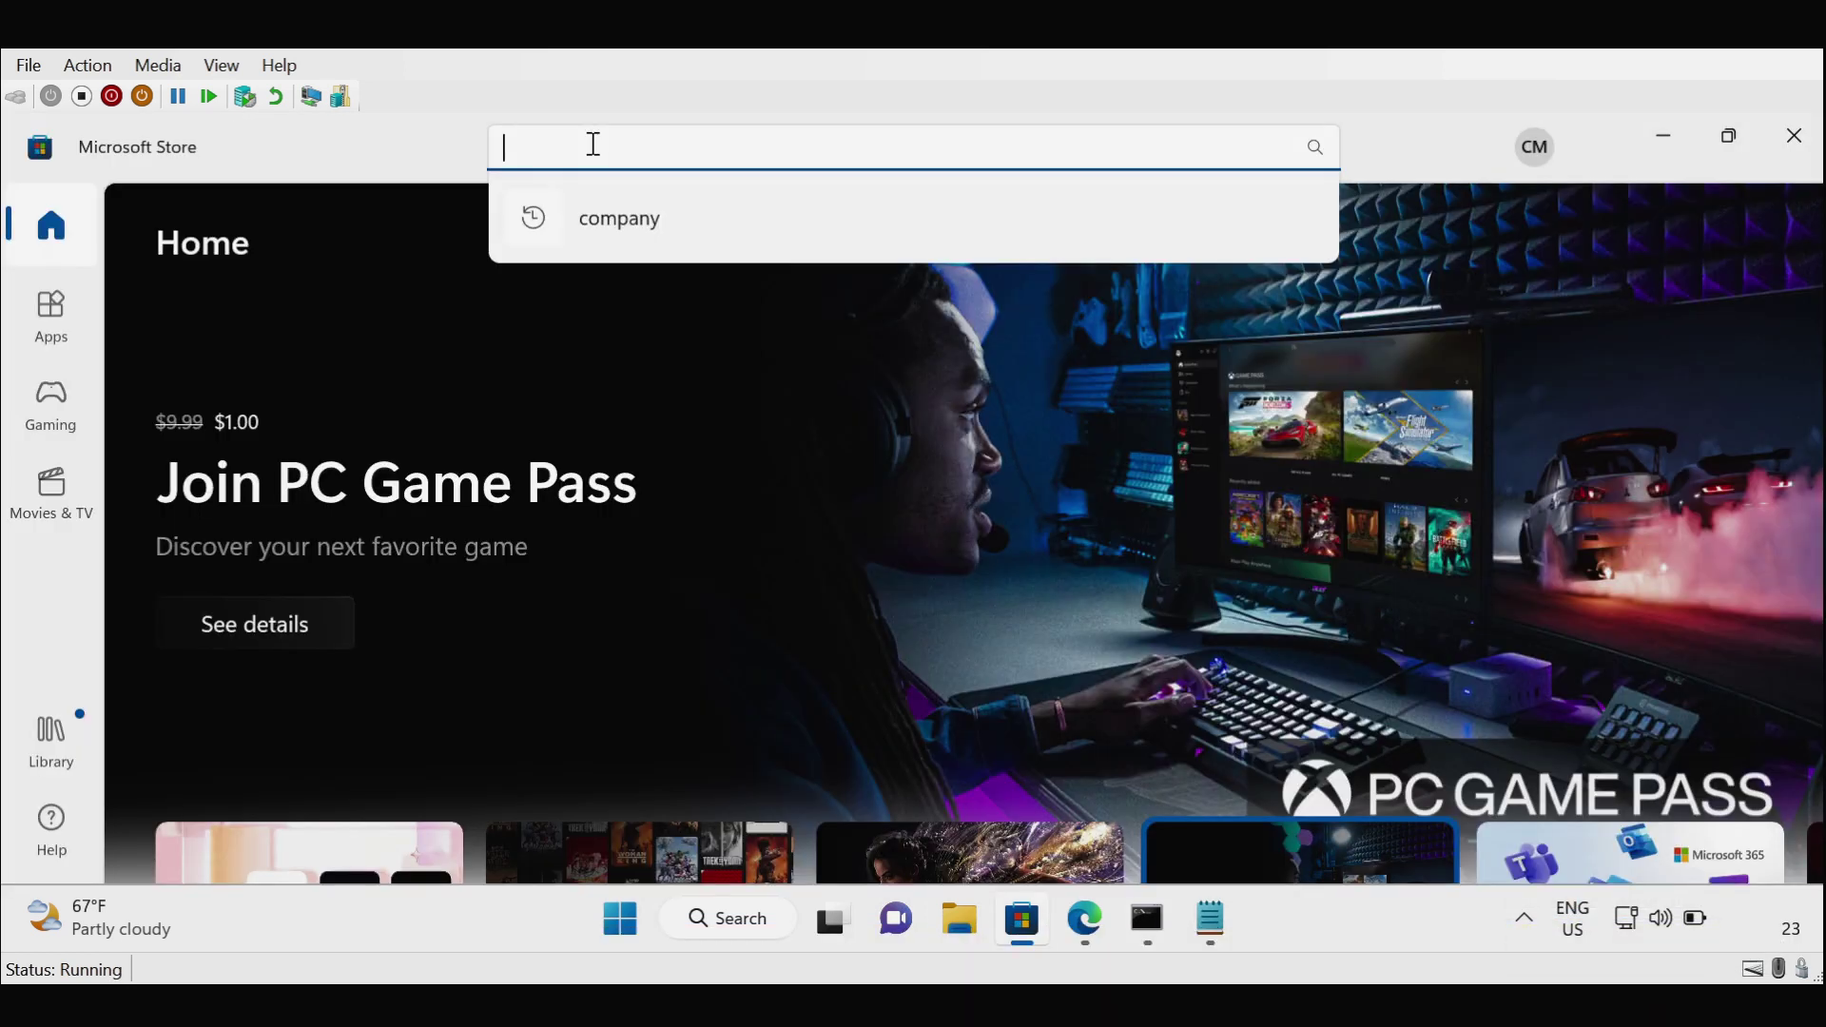
{"action": "type", "text": "COMPANY"}
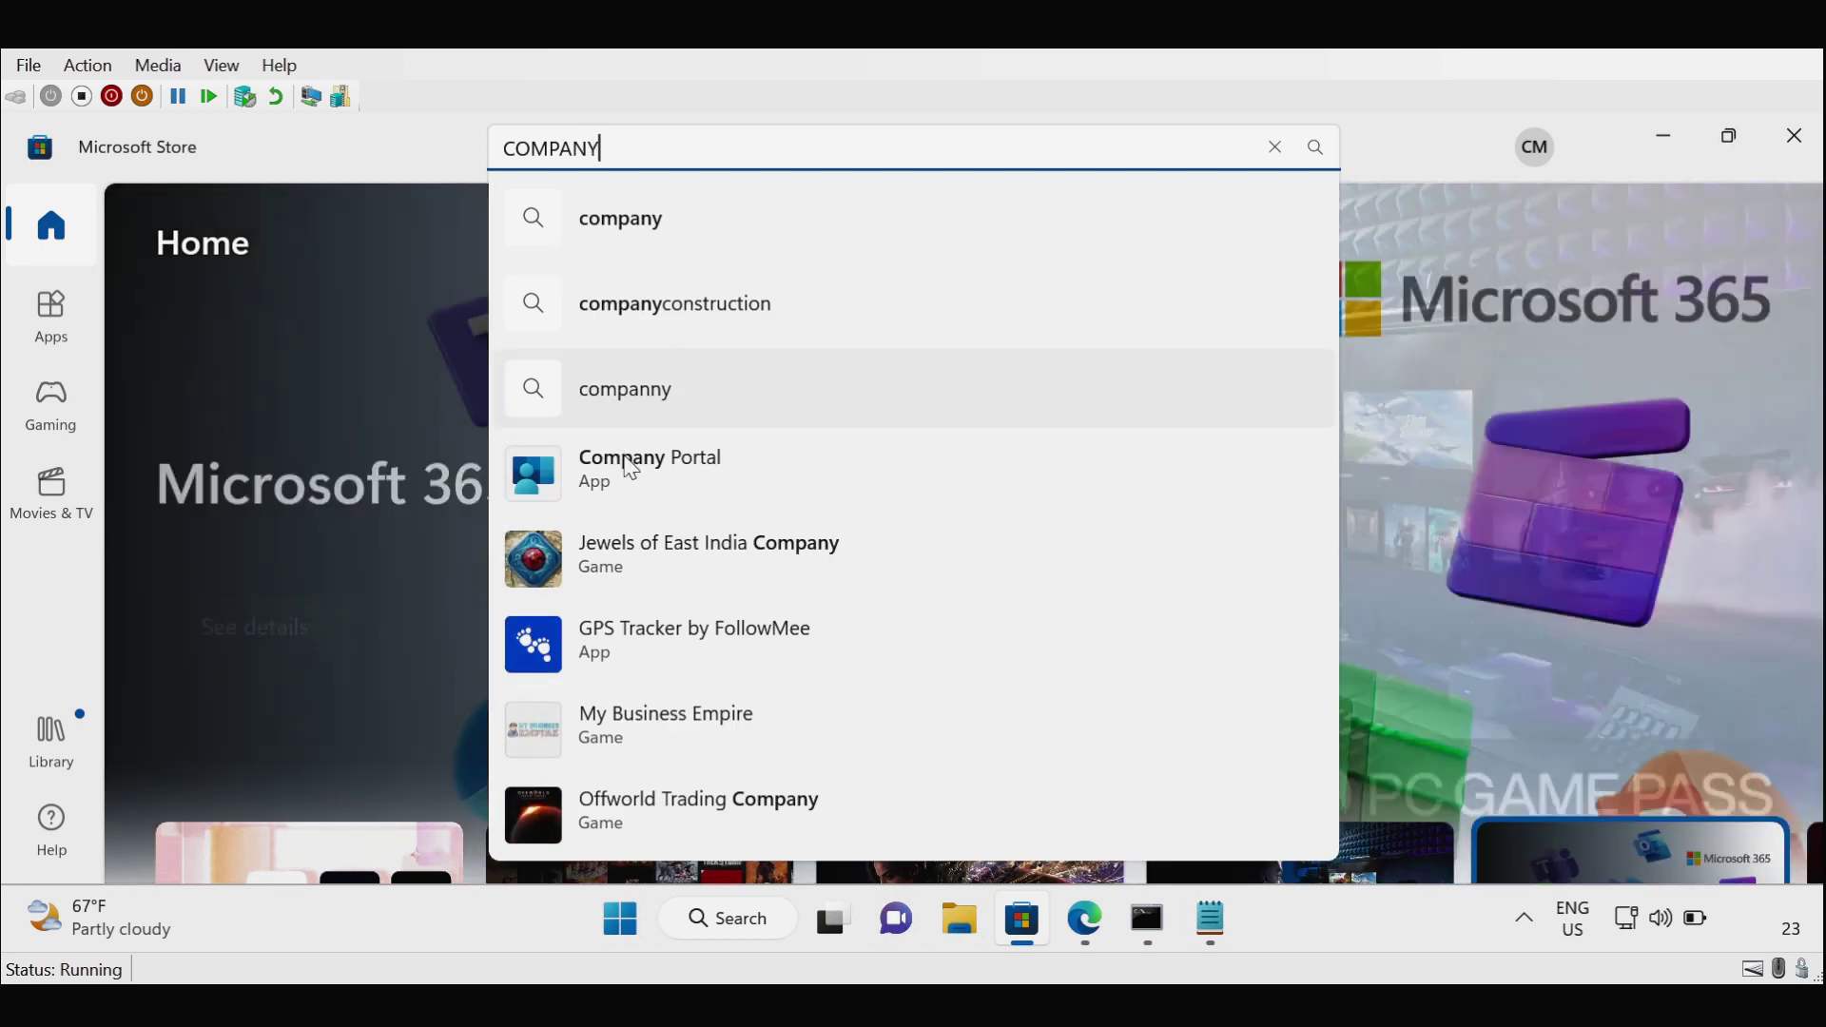
{"action": "left_click", "coordinate": [630, 476]}
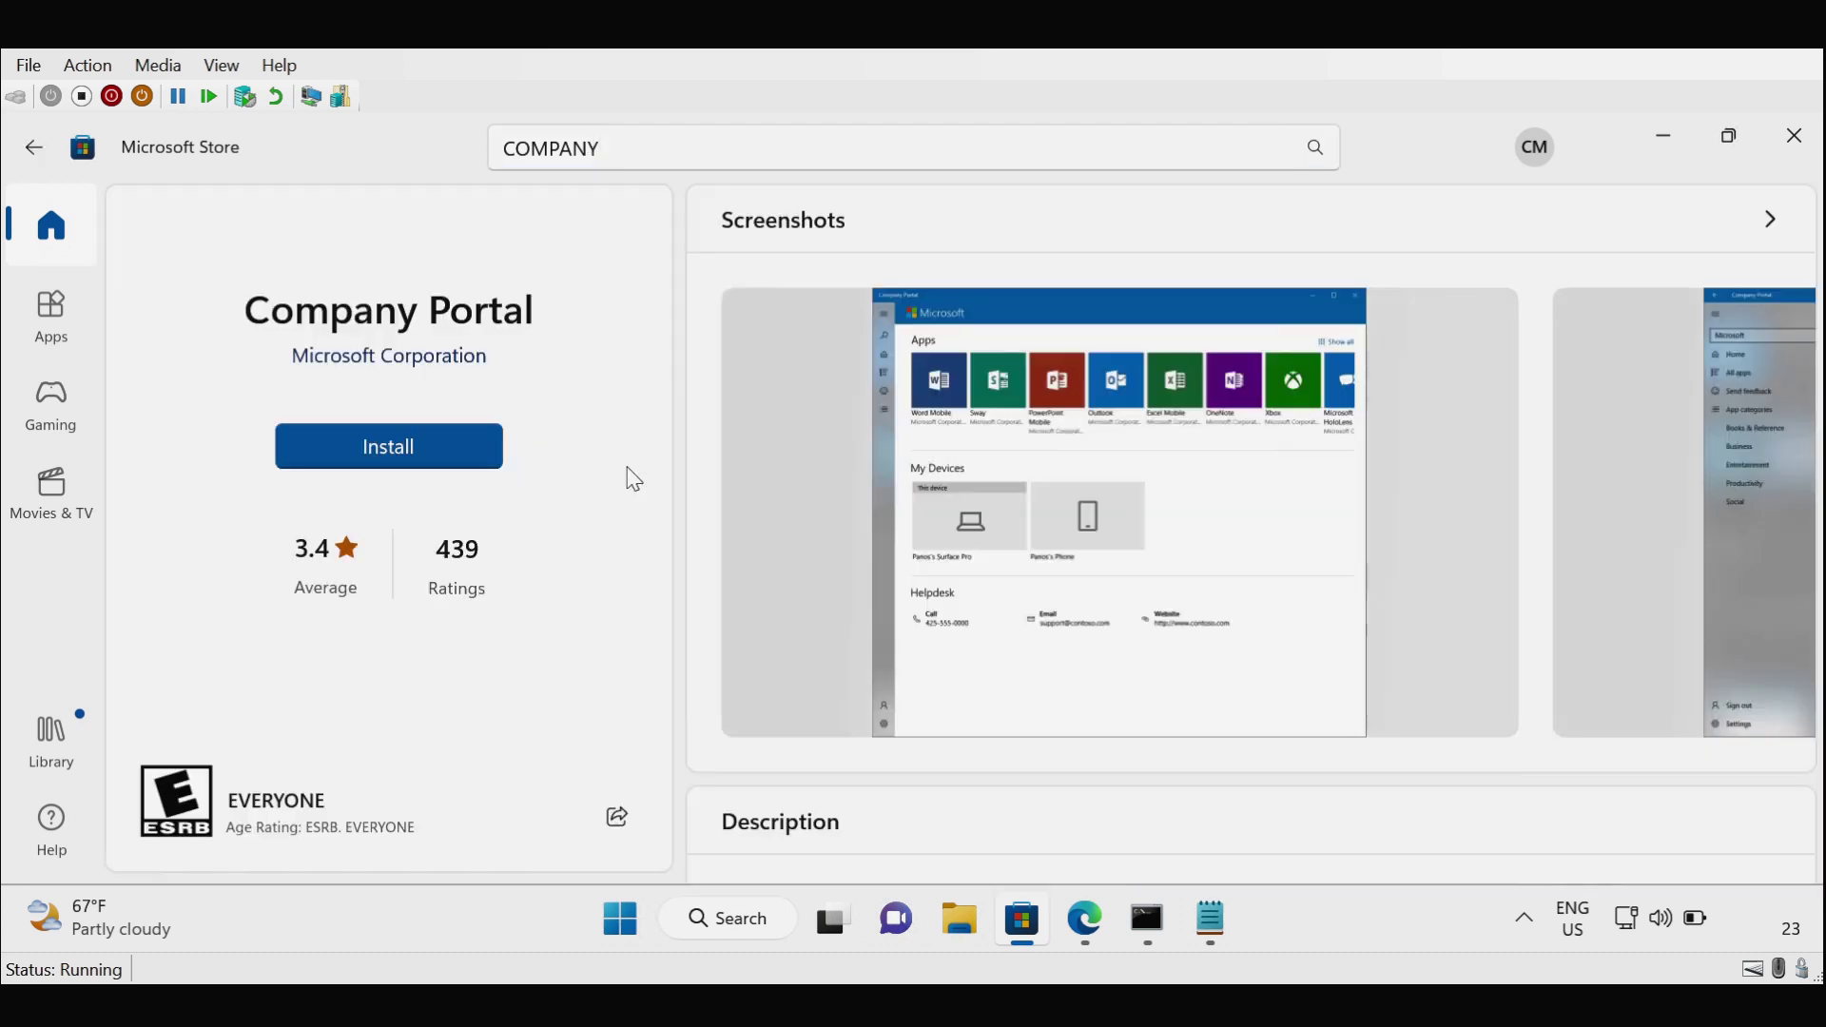
{"action": "left_click", "coordinate": [388, 456]}
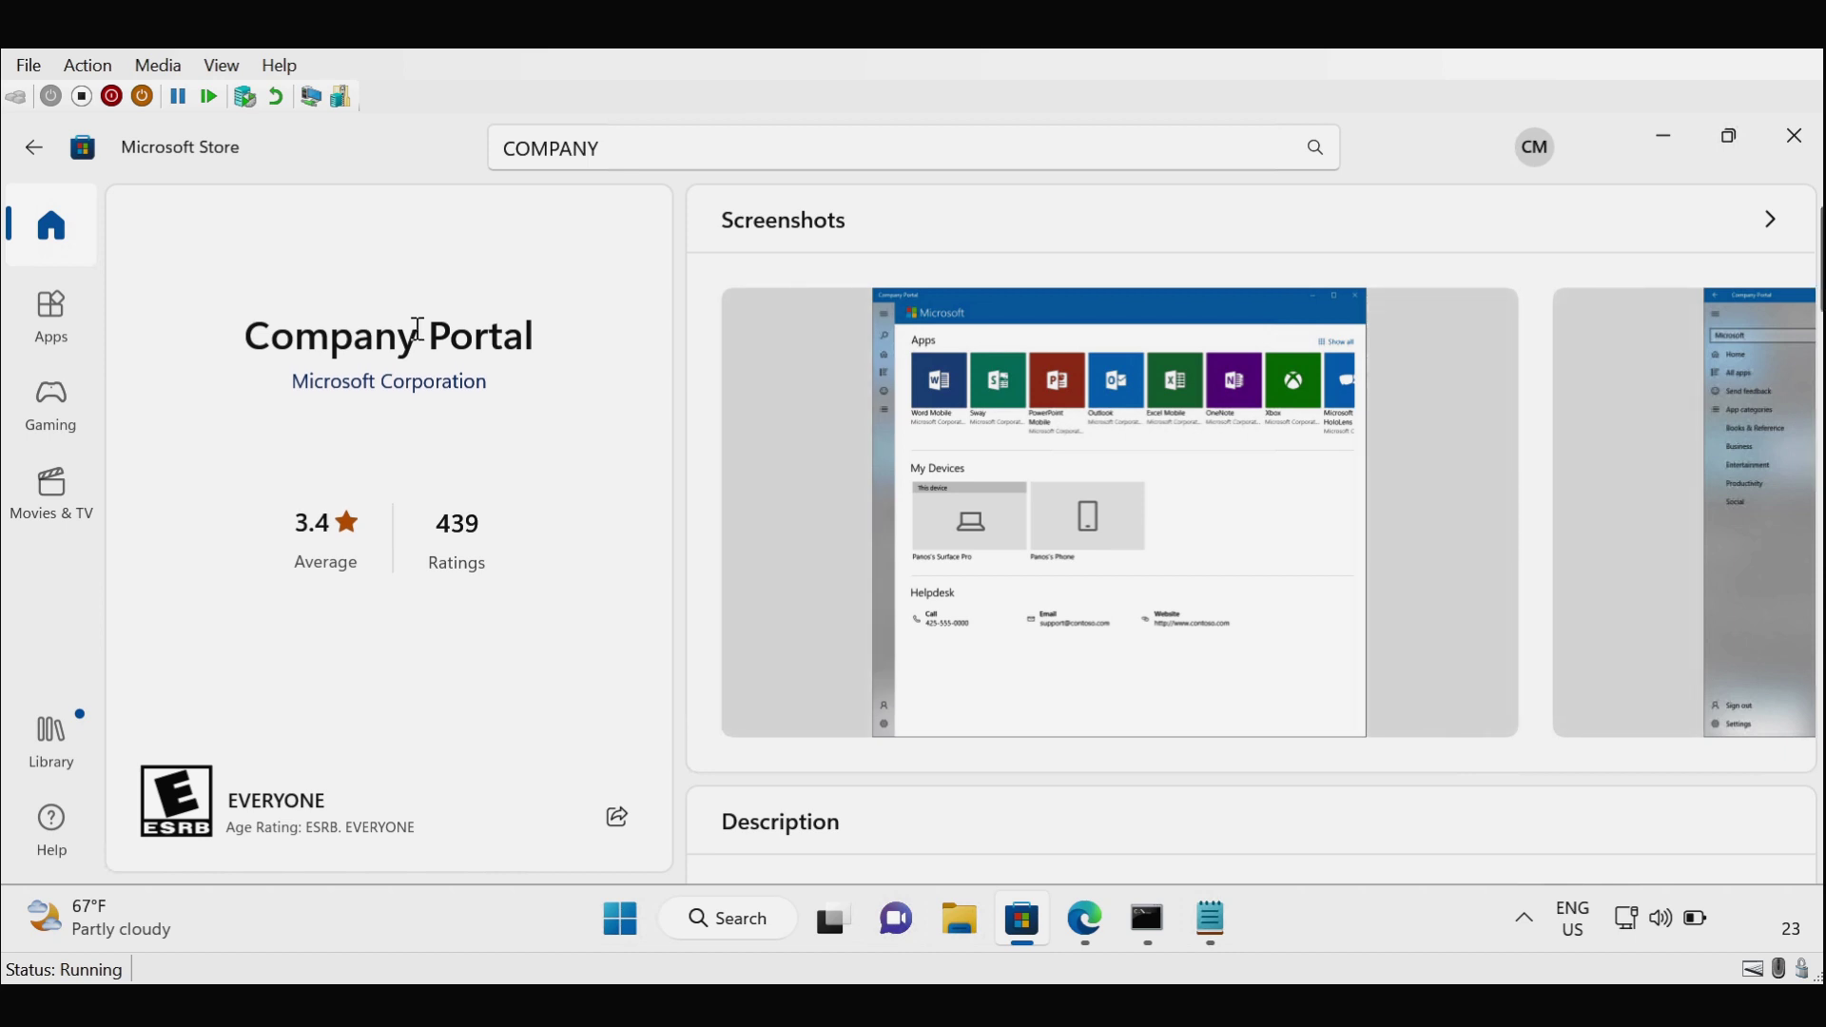
{"action": "left_click", "coordinate": [1795, 157]}
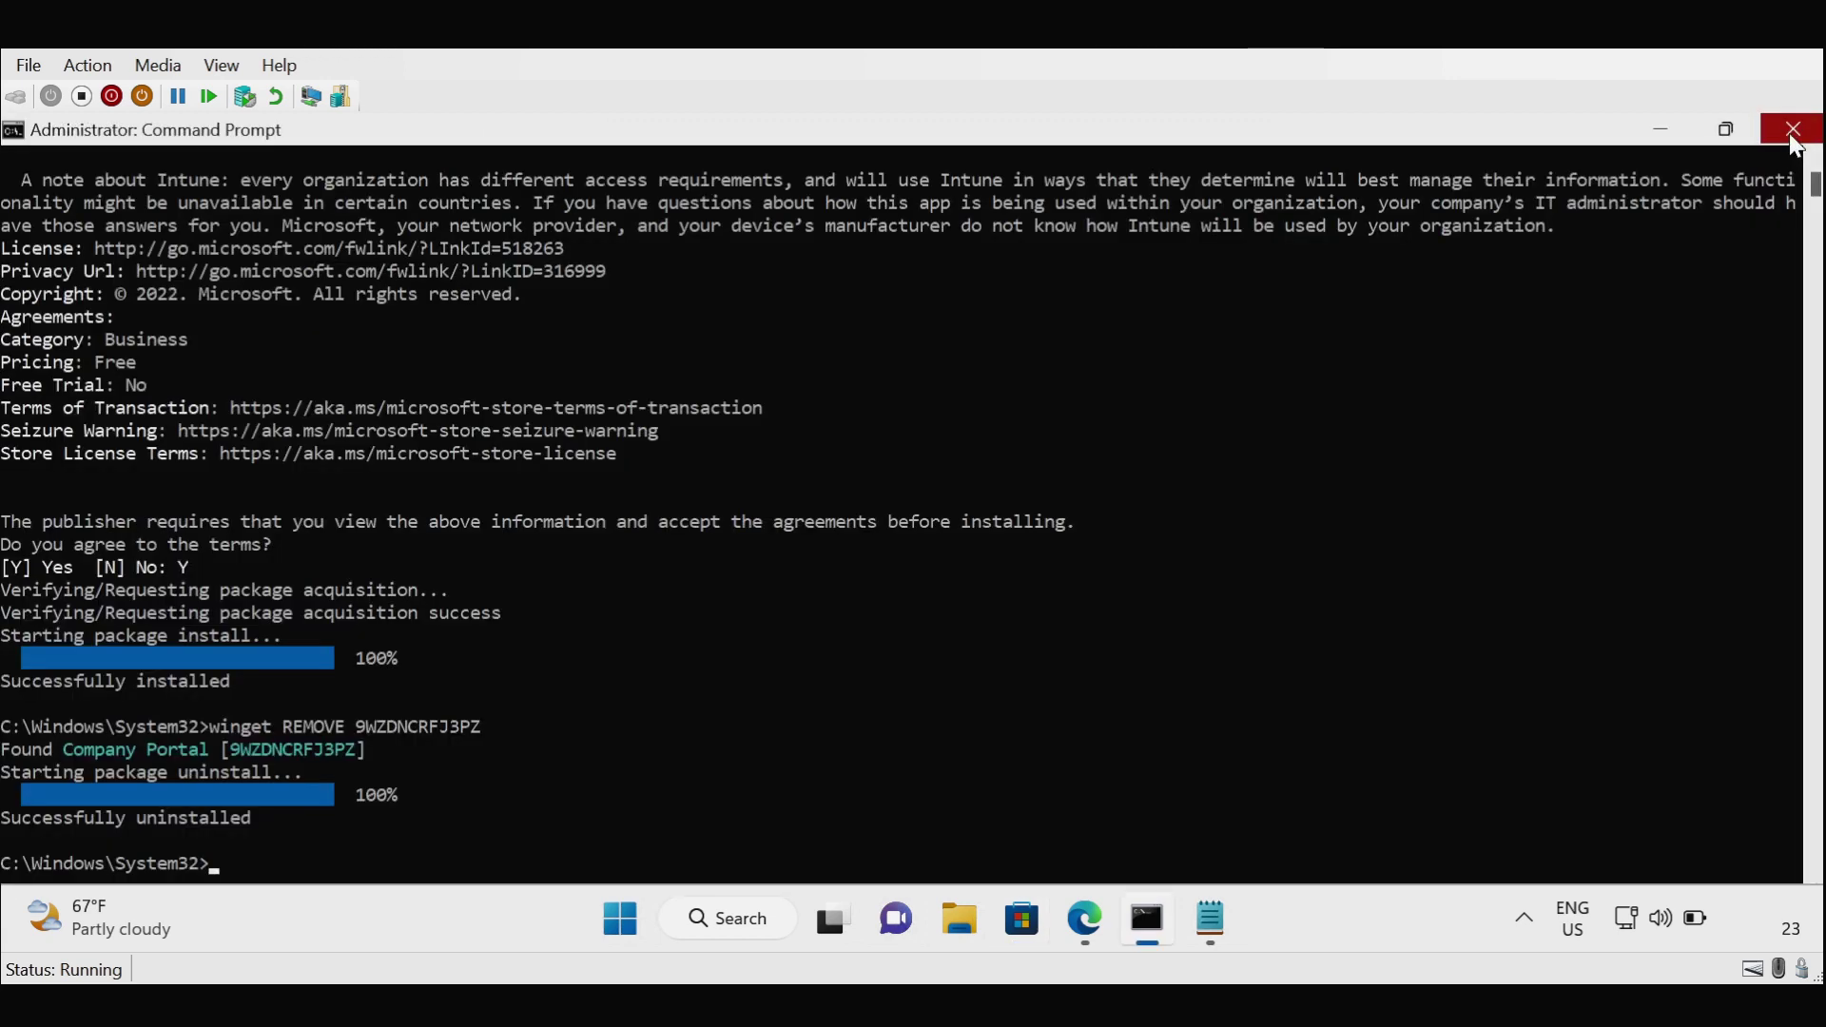
{"action": "left_click", "coordinate": [1795, 145]}
- Search Windows for "COMP", launch Company Portal, and submit the work account's e-mail address in its sign-in dialog
{"action": "left_click", "coordinate": [778, 928]}
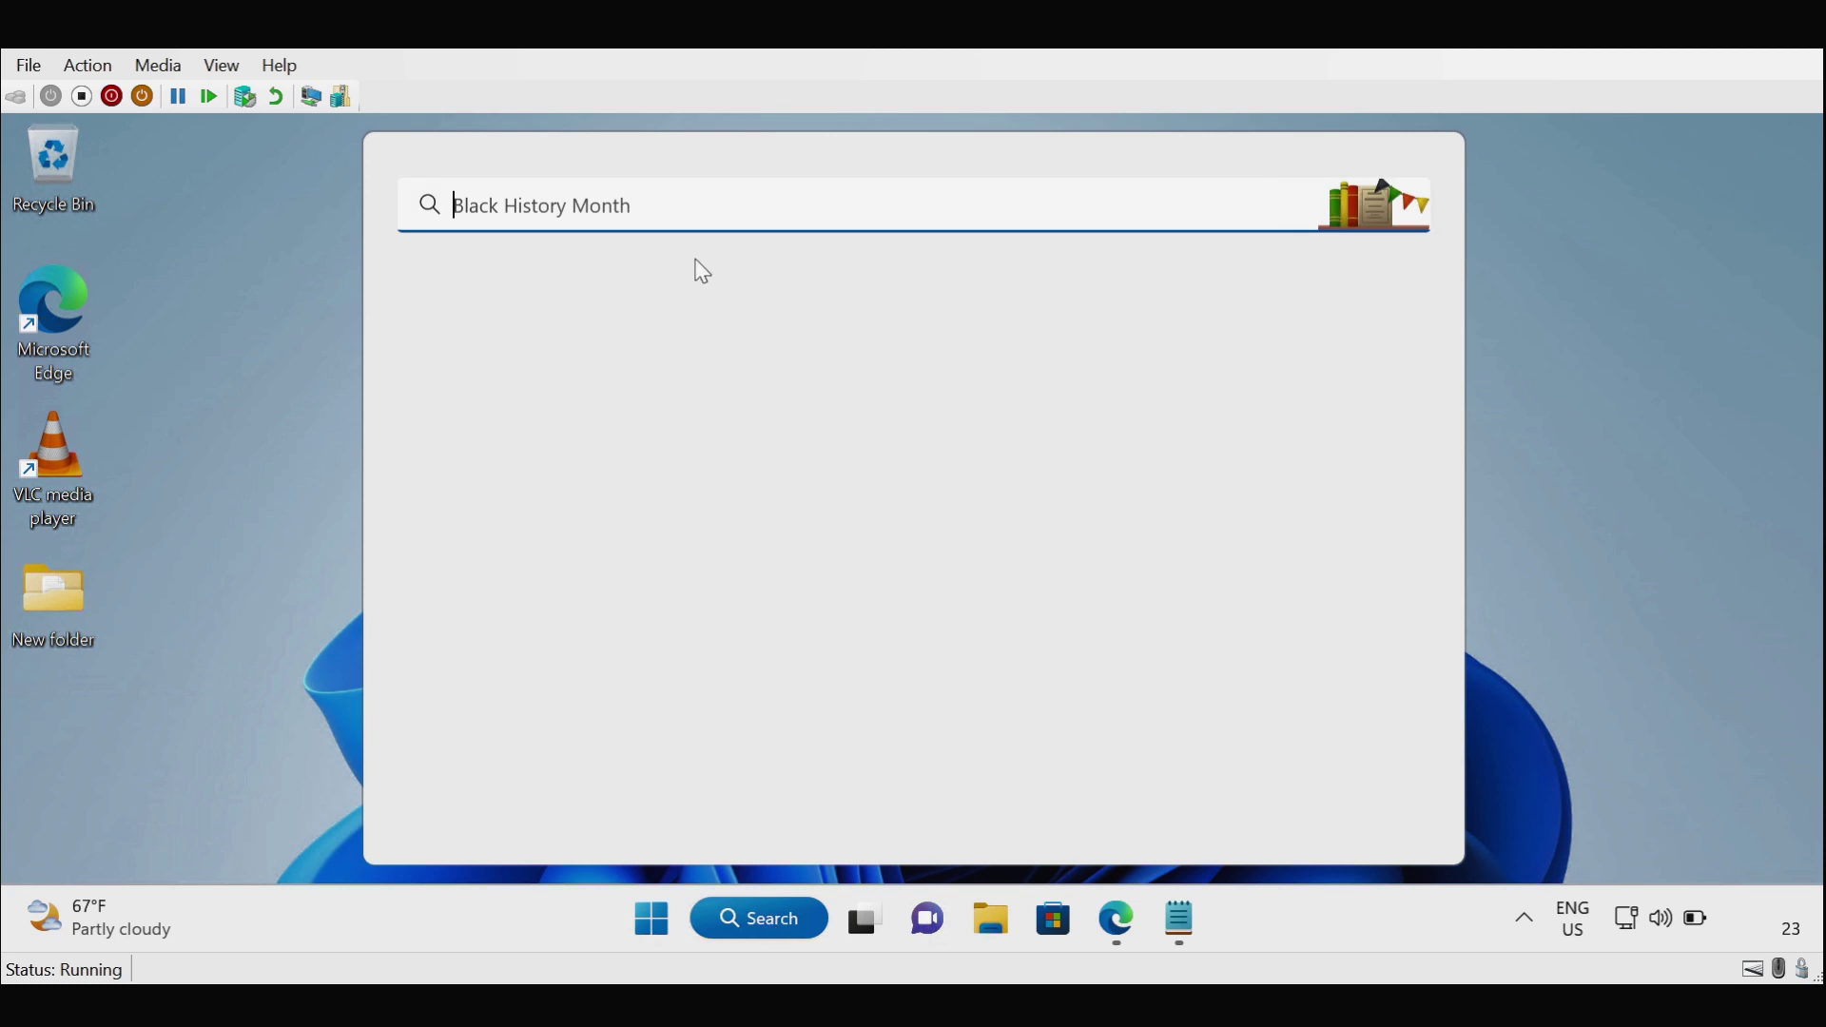
{"action": "type", "text": "c"}
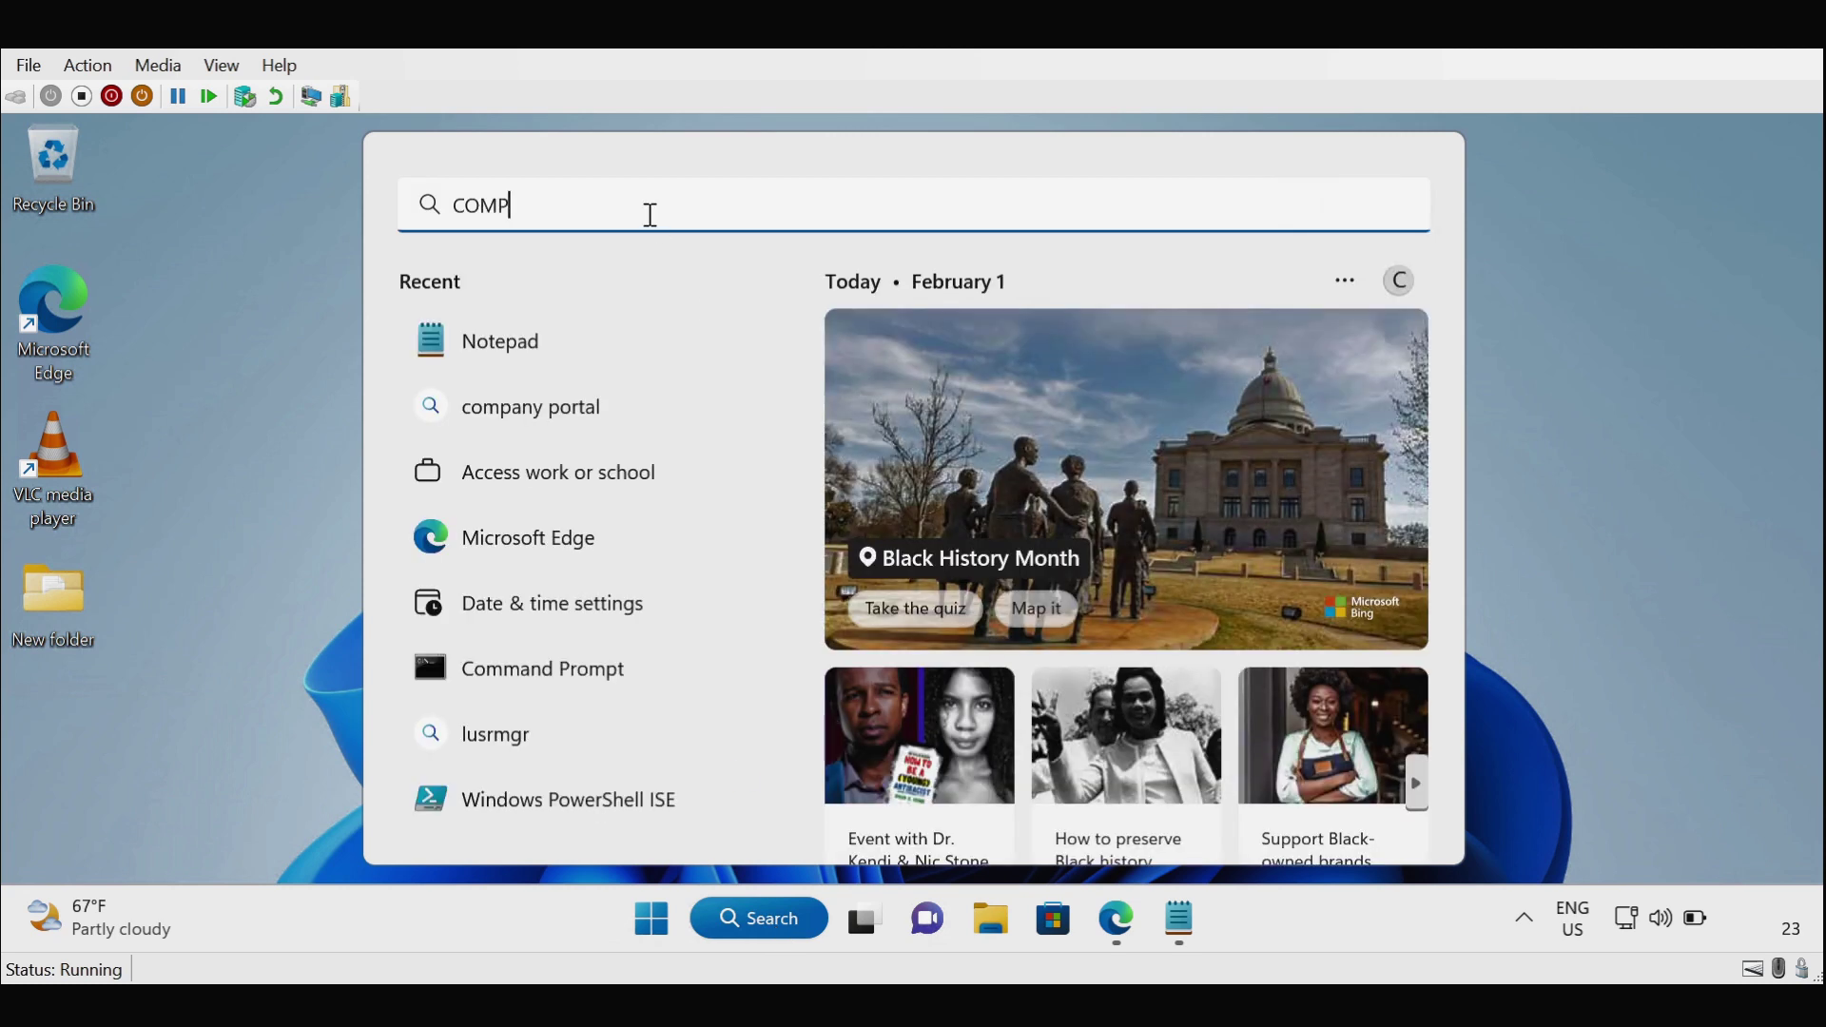
{"action": "key", "text": "Return"}
{"action": "left_click", "coordinate": [601, 607]}
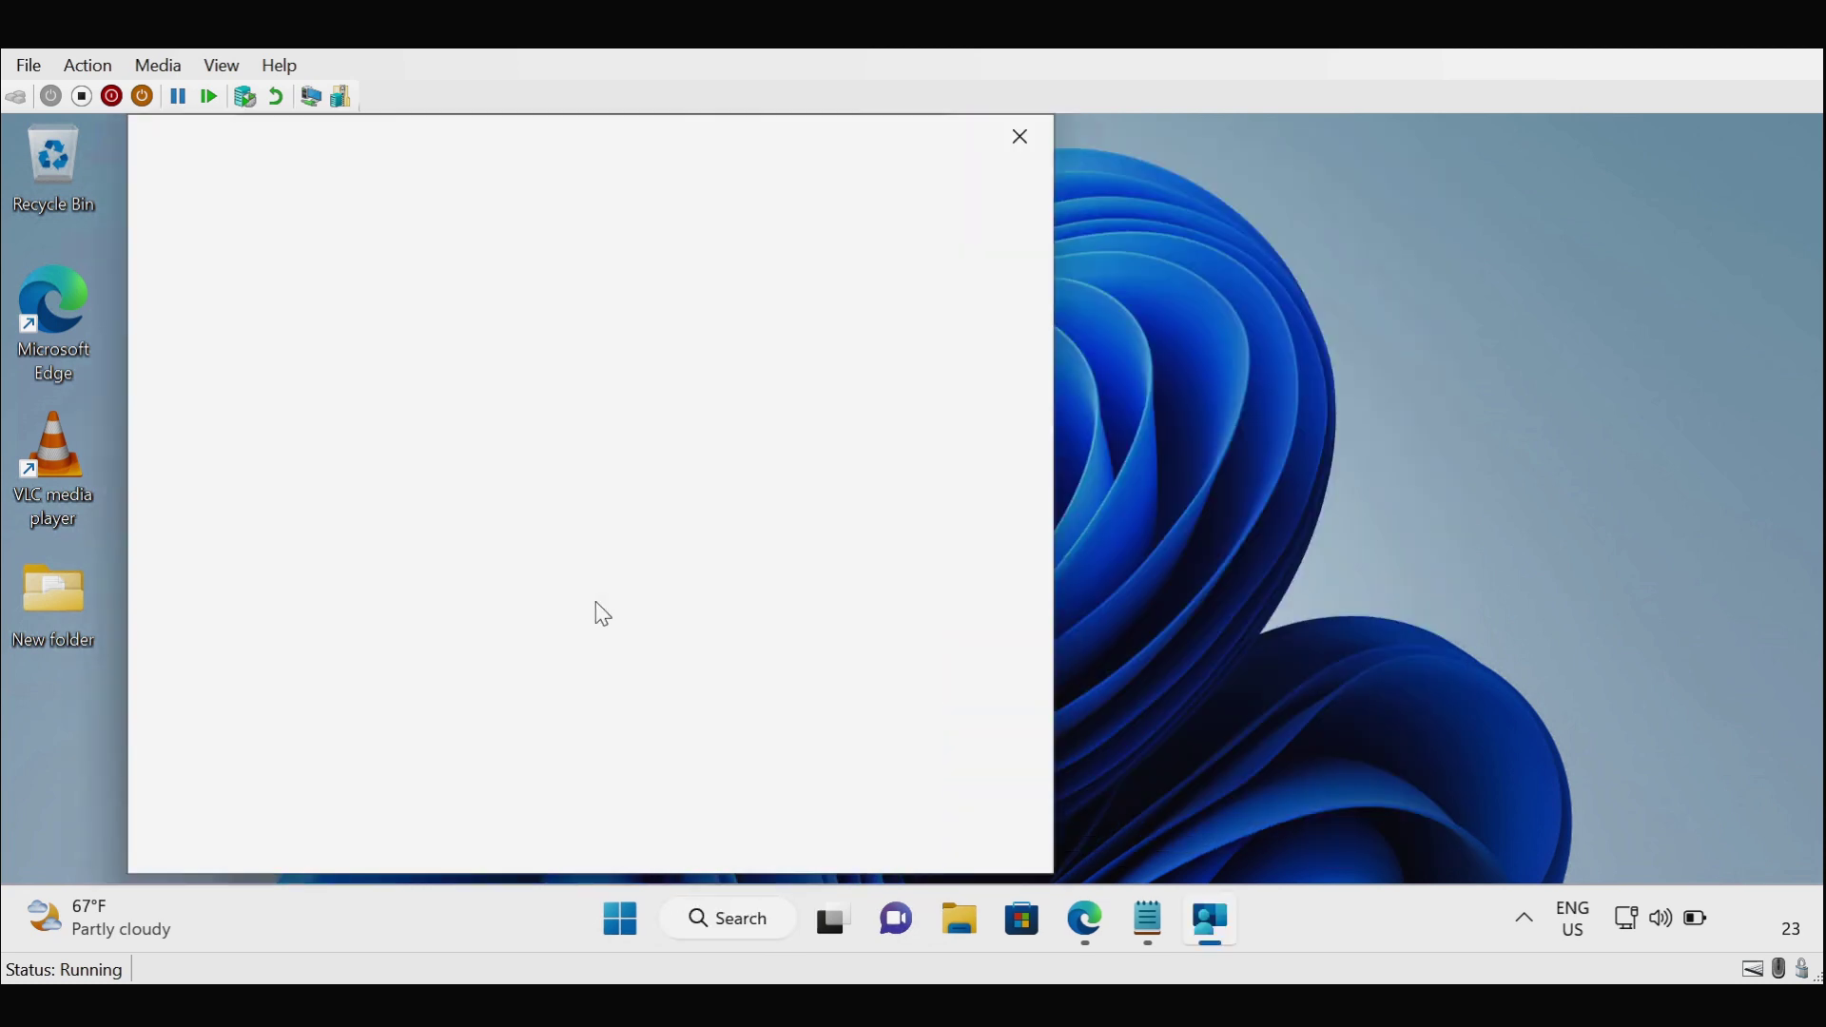
{"action": "key", "text": "ctrl+v"}
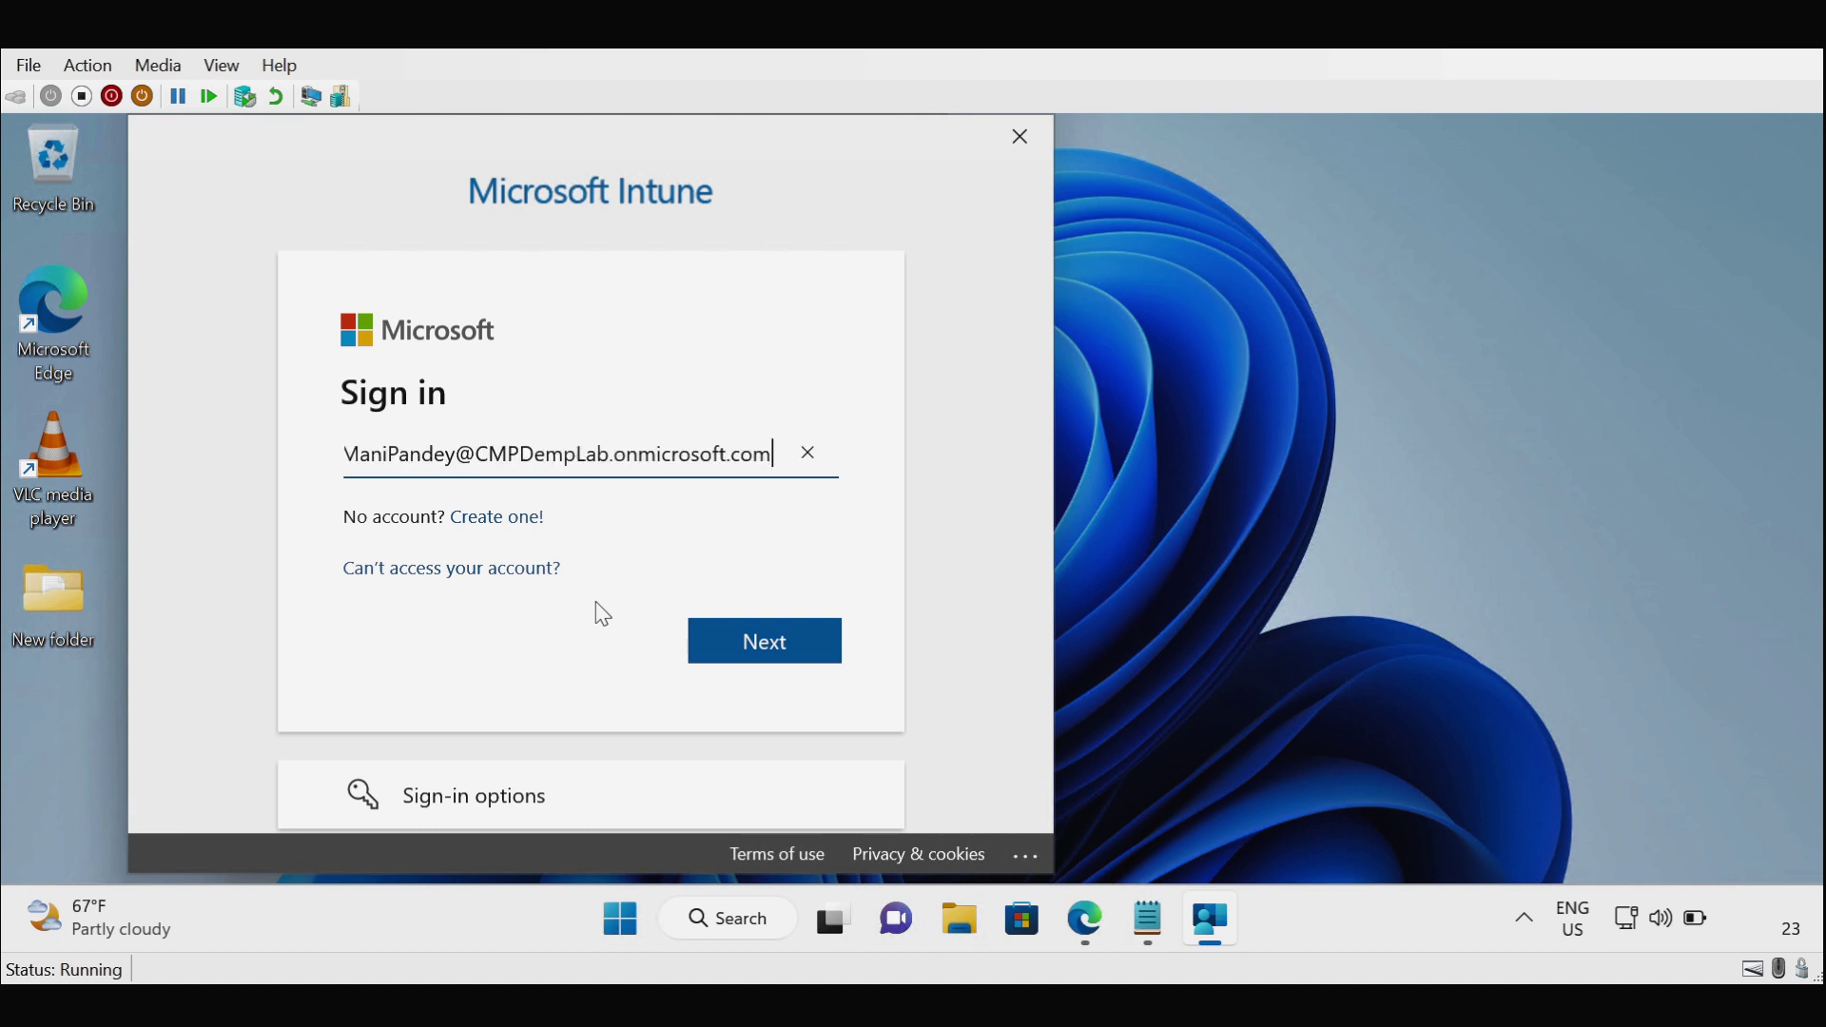
{"action": "left_click", "coordinate": [752, 635]}
- Enter the account password, sign in with "Allow my organization to manage my device" enabled, and finish the account setup
{"action": "type", "text": "•"}
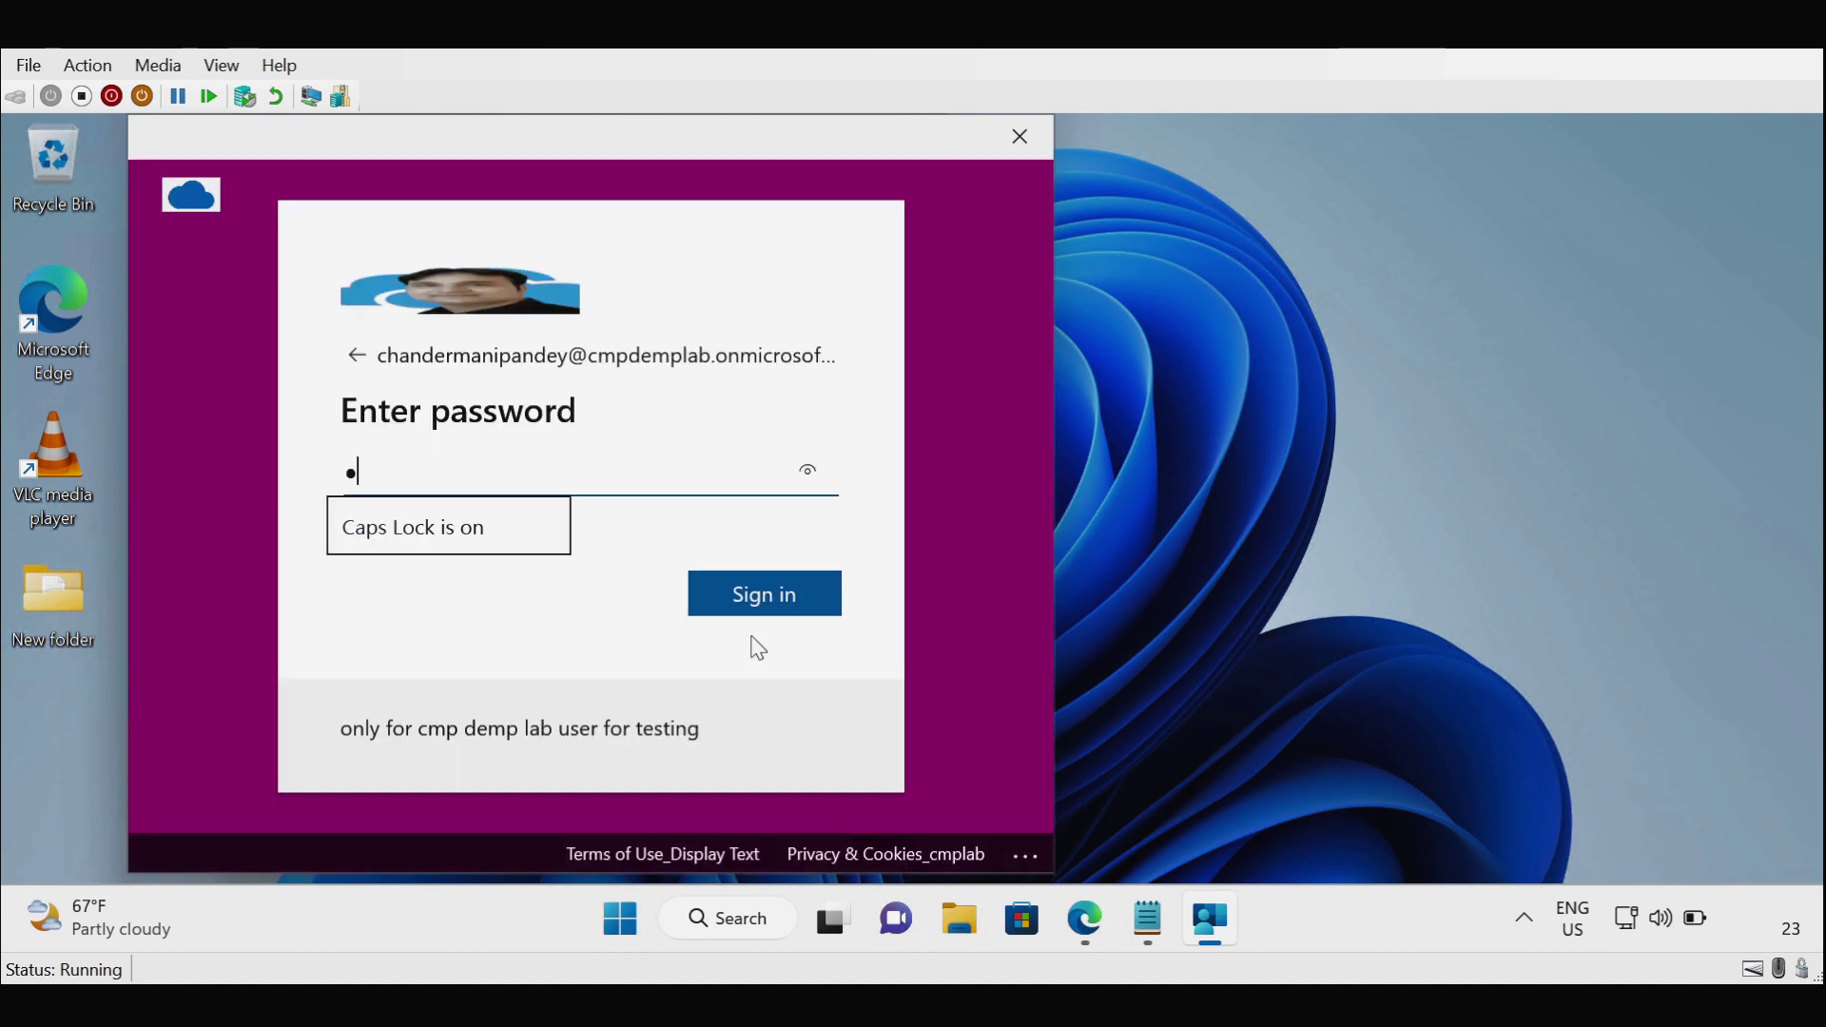
{"action": "type", "text": "••"}
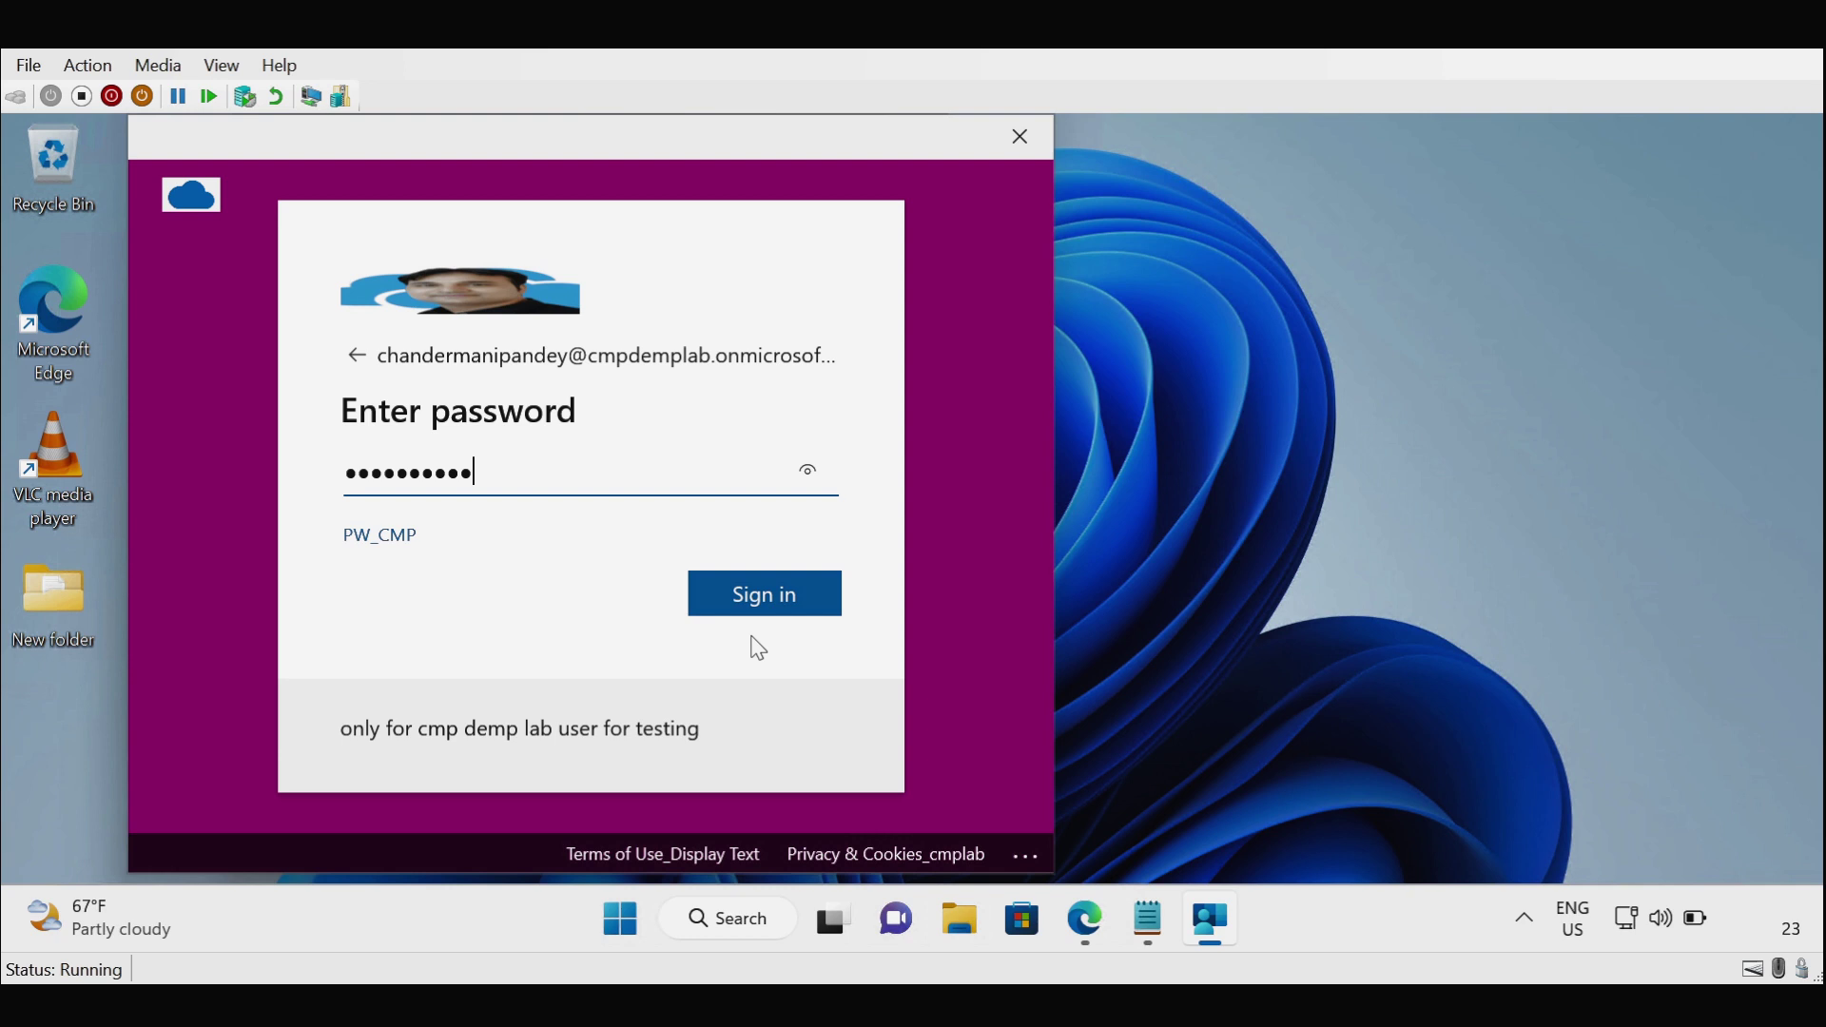
{"action": "type", "text": "•••••••"}
{"action": "left_click", "coordinate": [751, 591]}
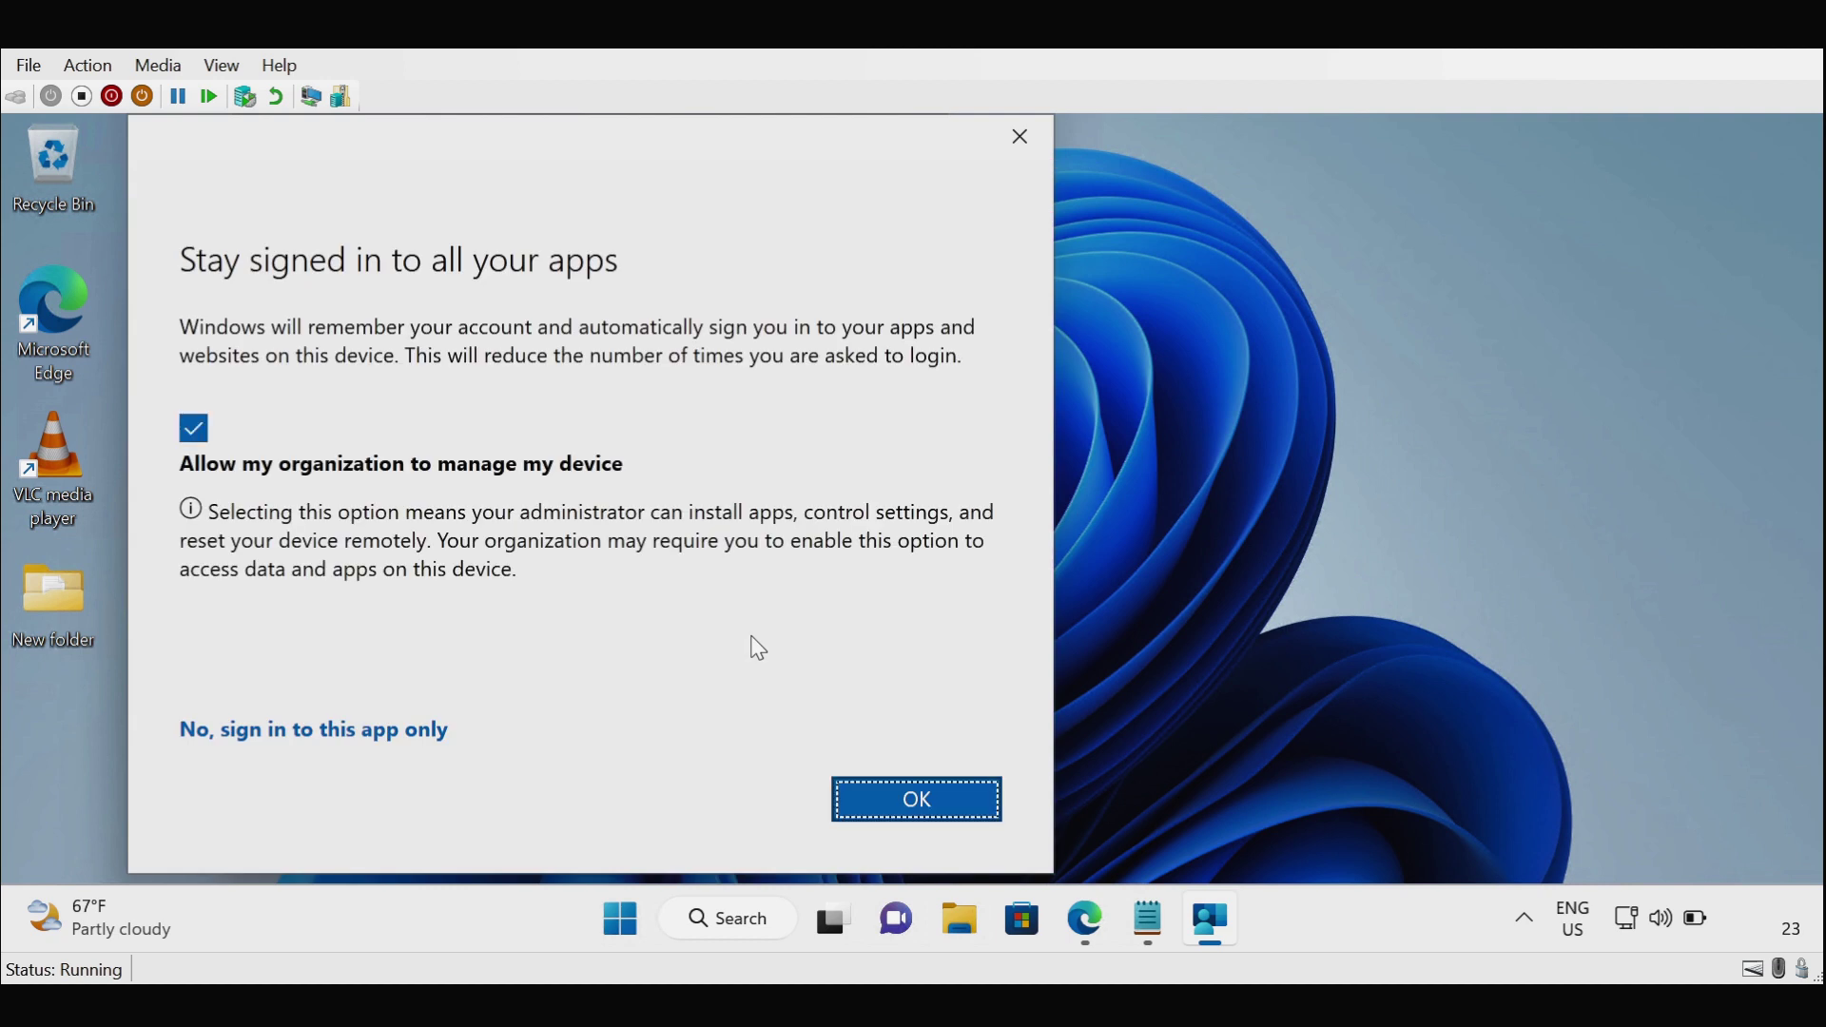
{"action": "left_click", "coordinate": [957, 800]}
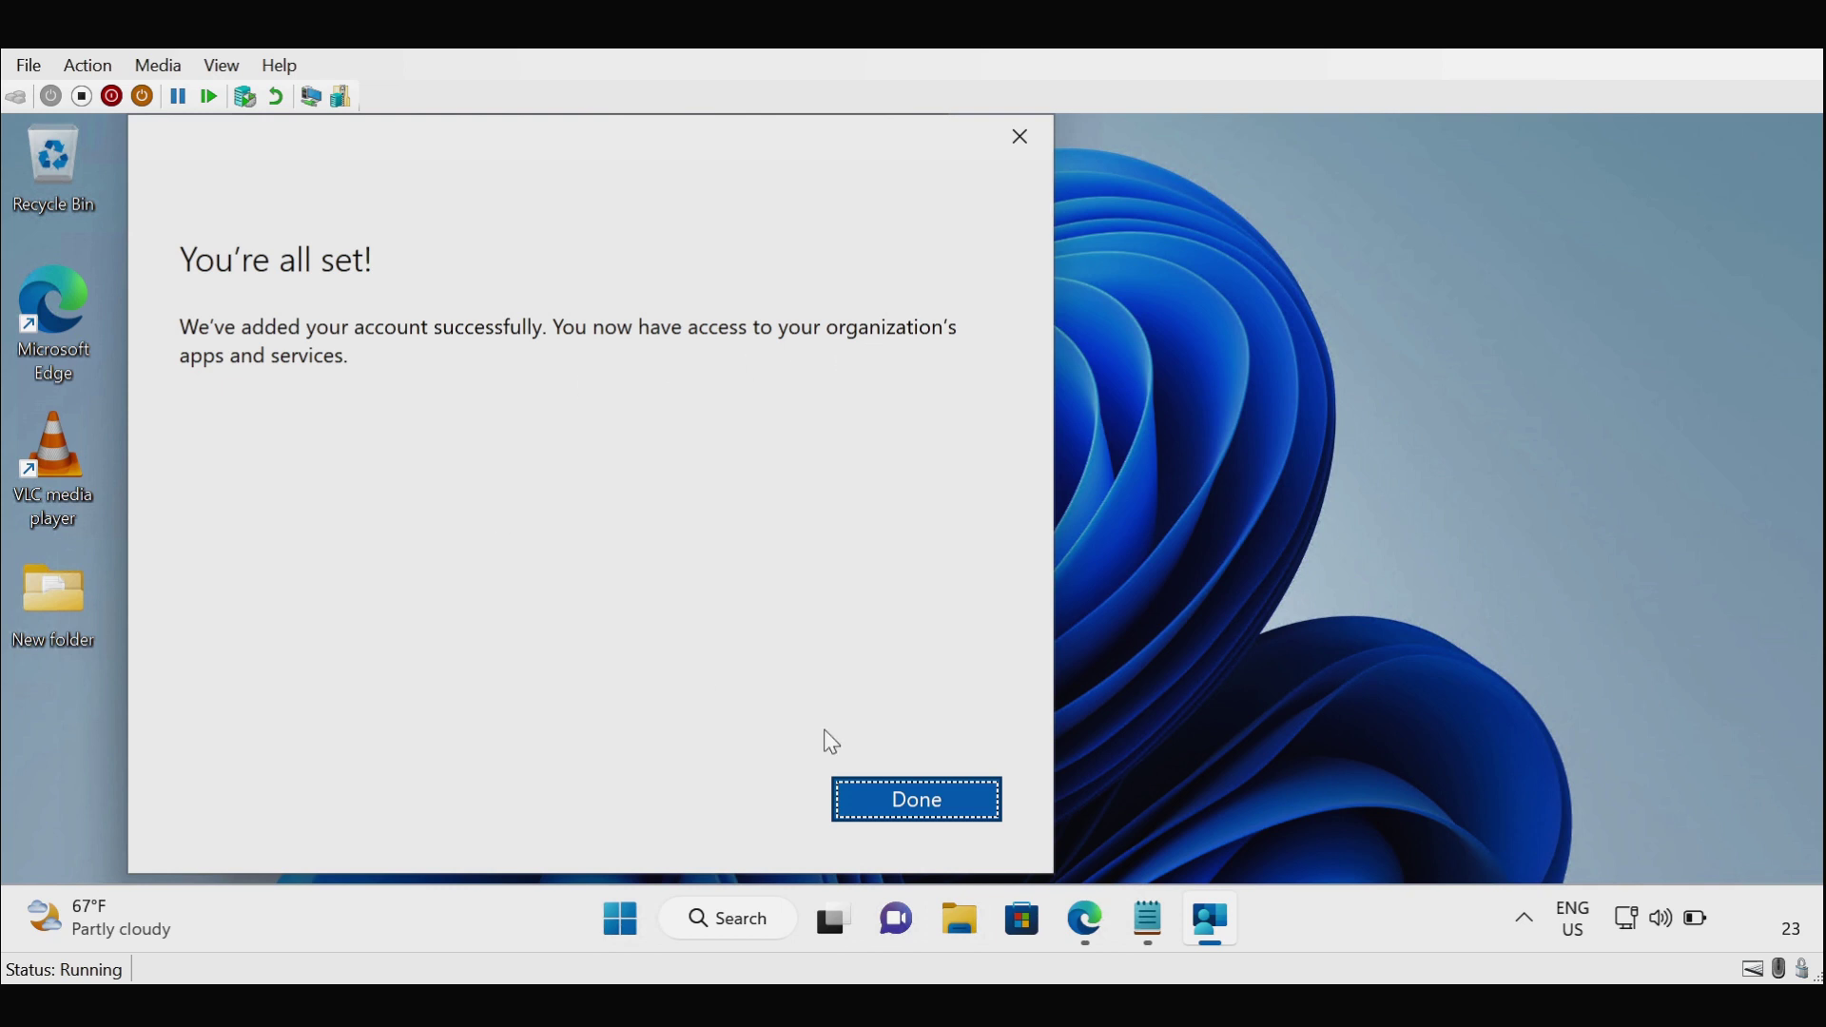
{"action": "left_click", "coordinate": [944, 823]}
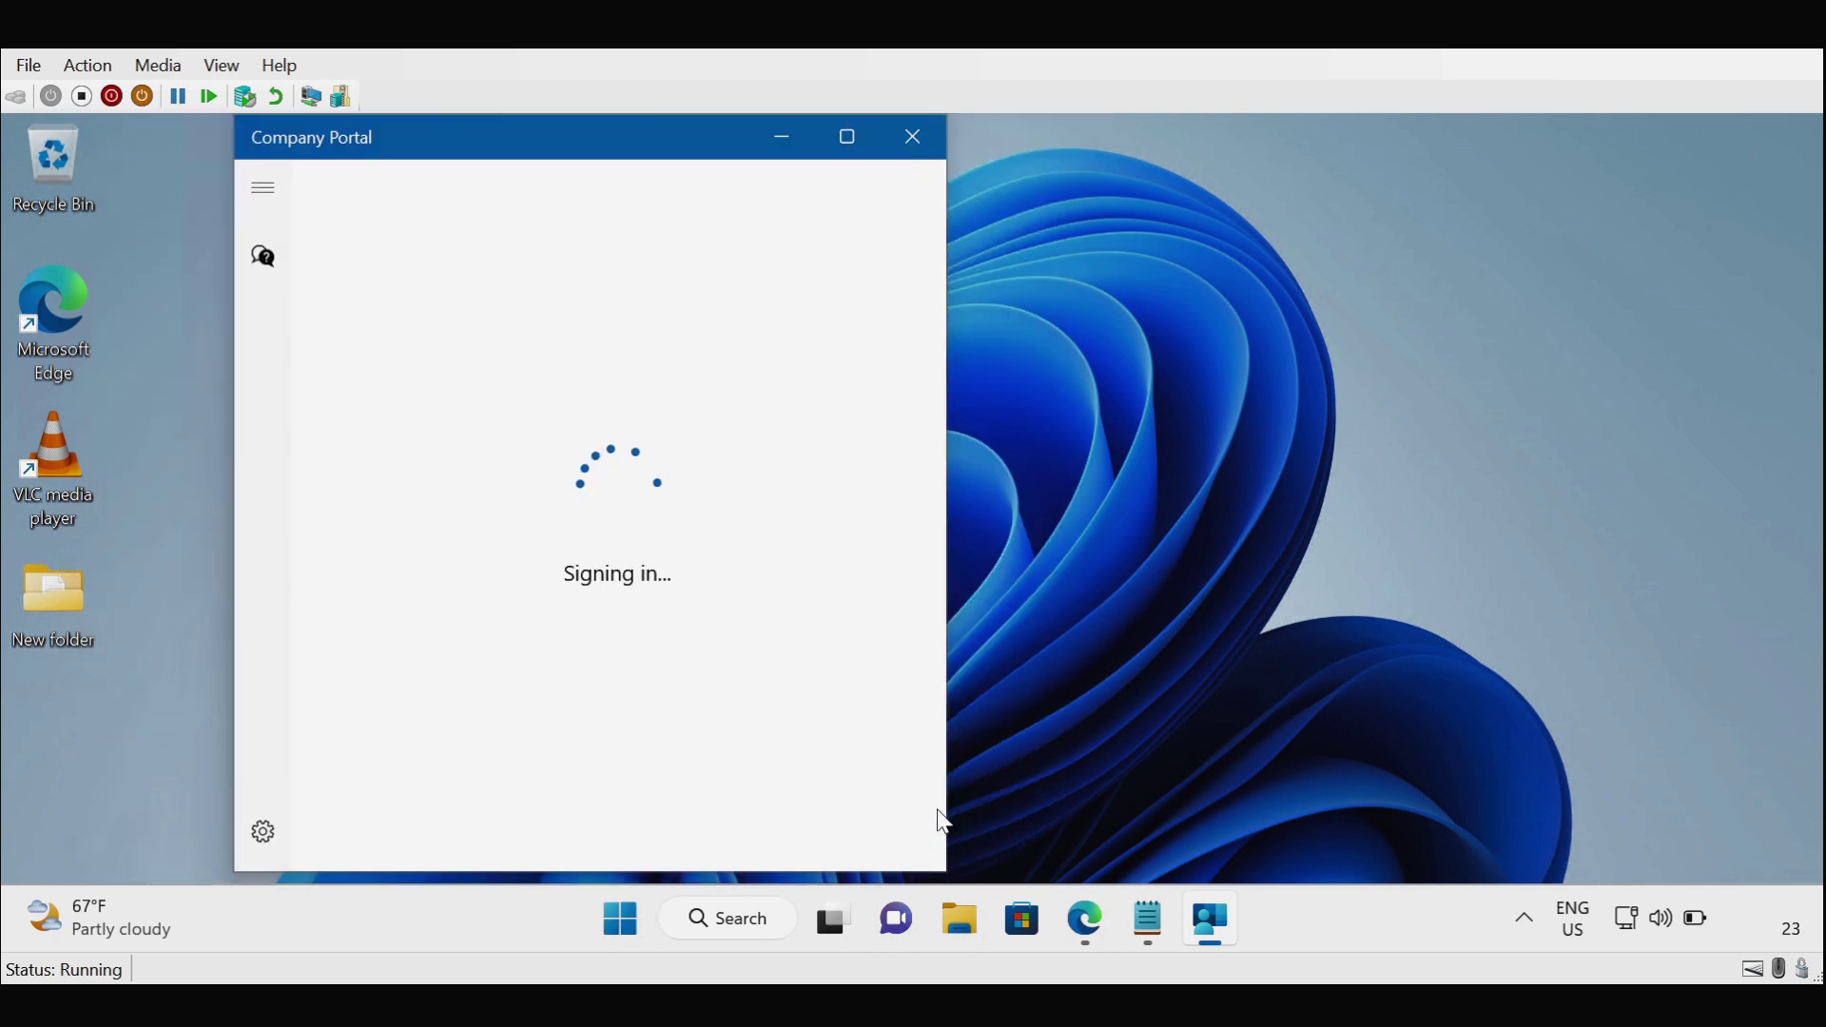
- Maximize the Company Portal window and sync this device
{"action": "left_click", "coordinate": [849, 138]}
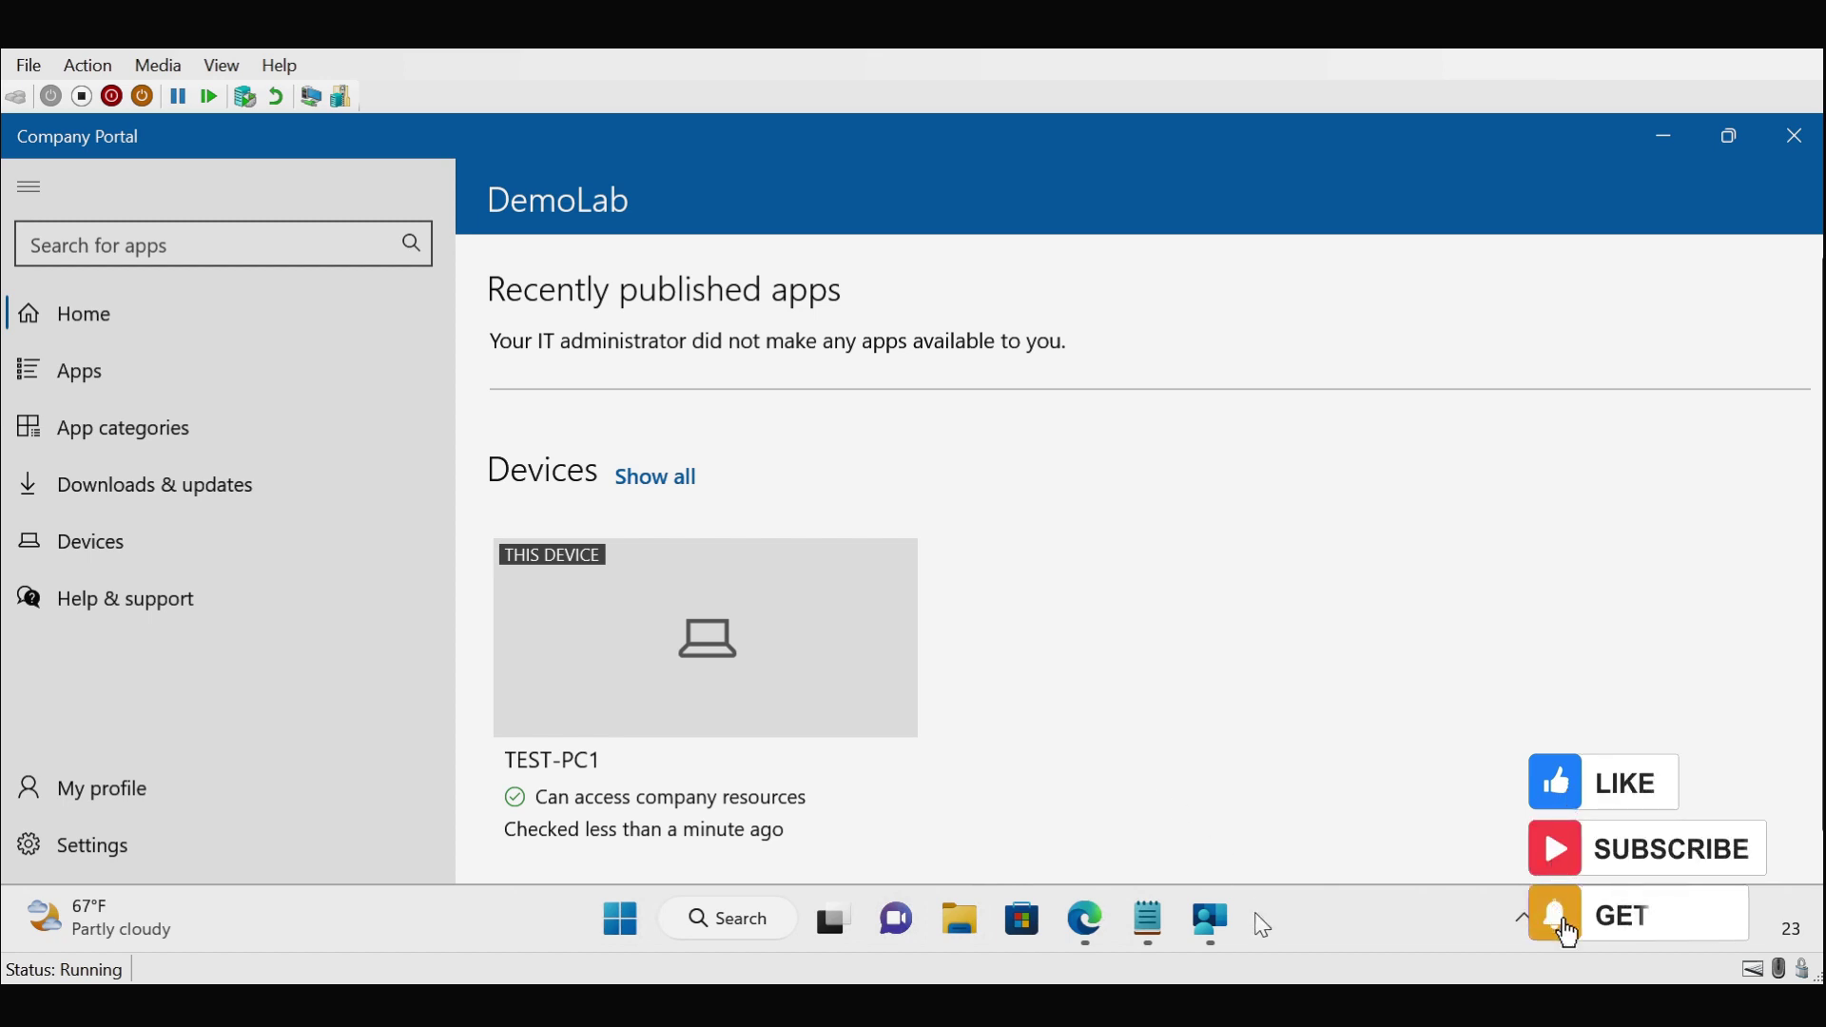
{"action": "right_click", "coordinate": [1207, 937]}
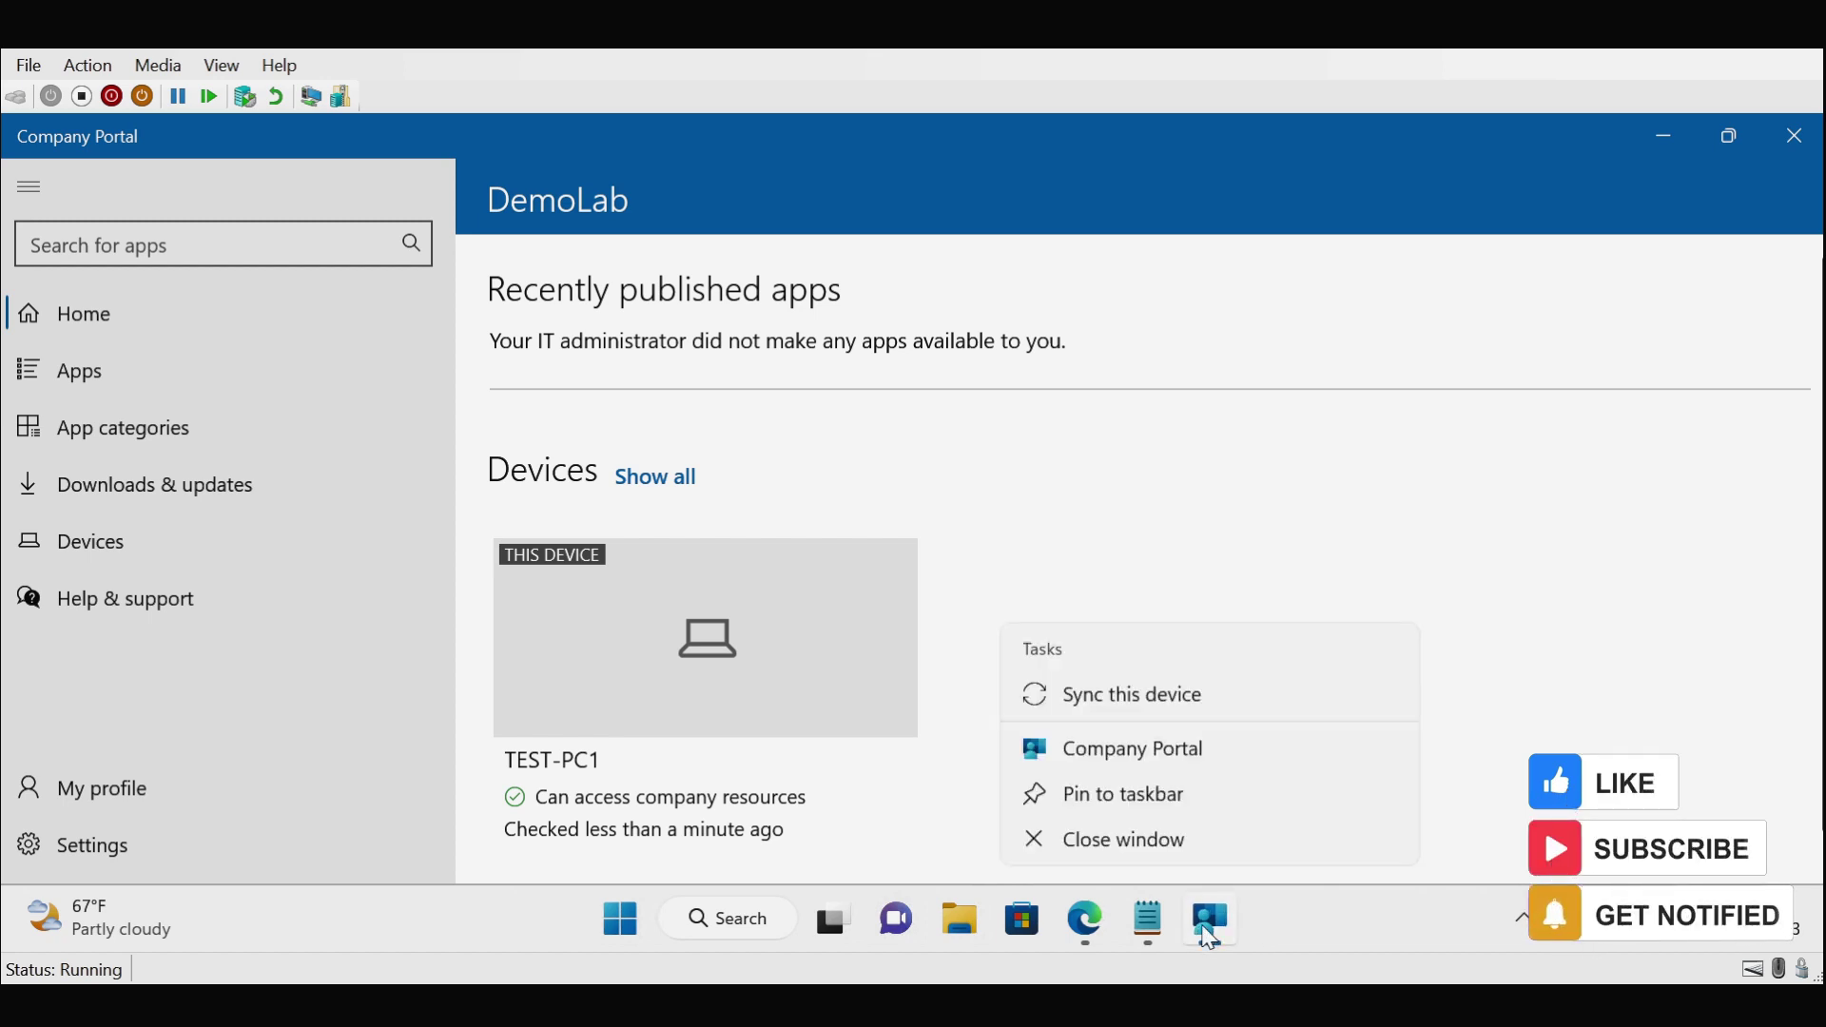
{"action": "left_click", "coordinate": [1131, 696]}
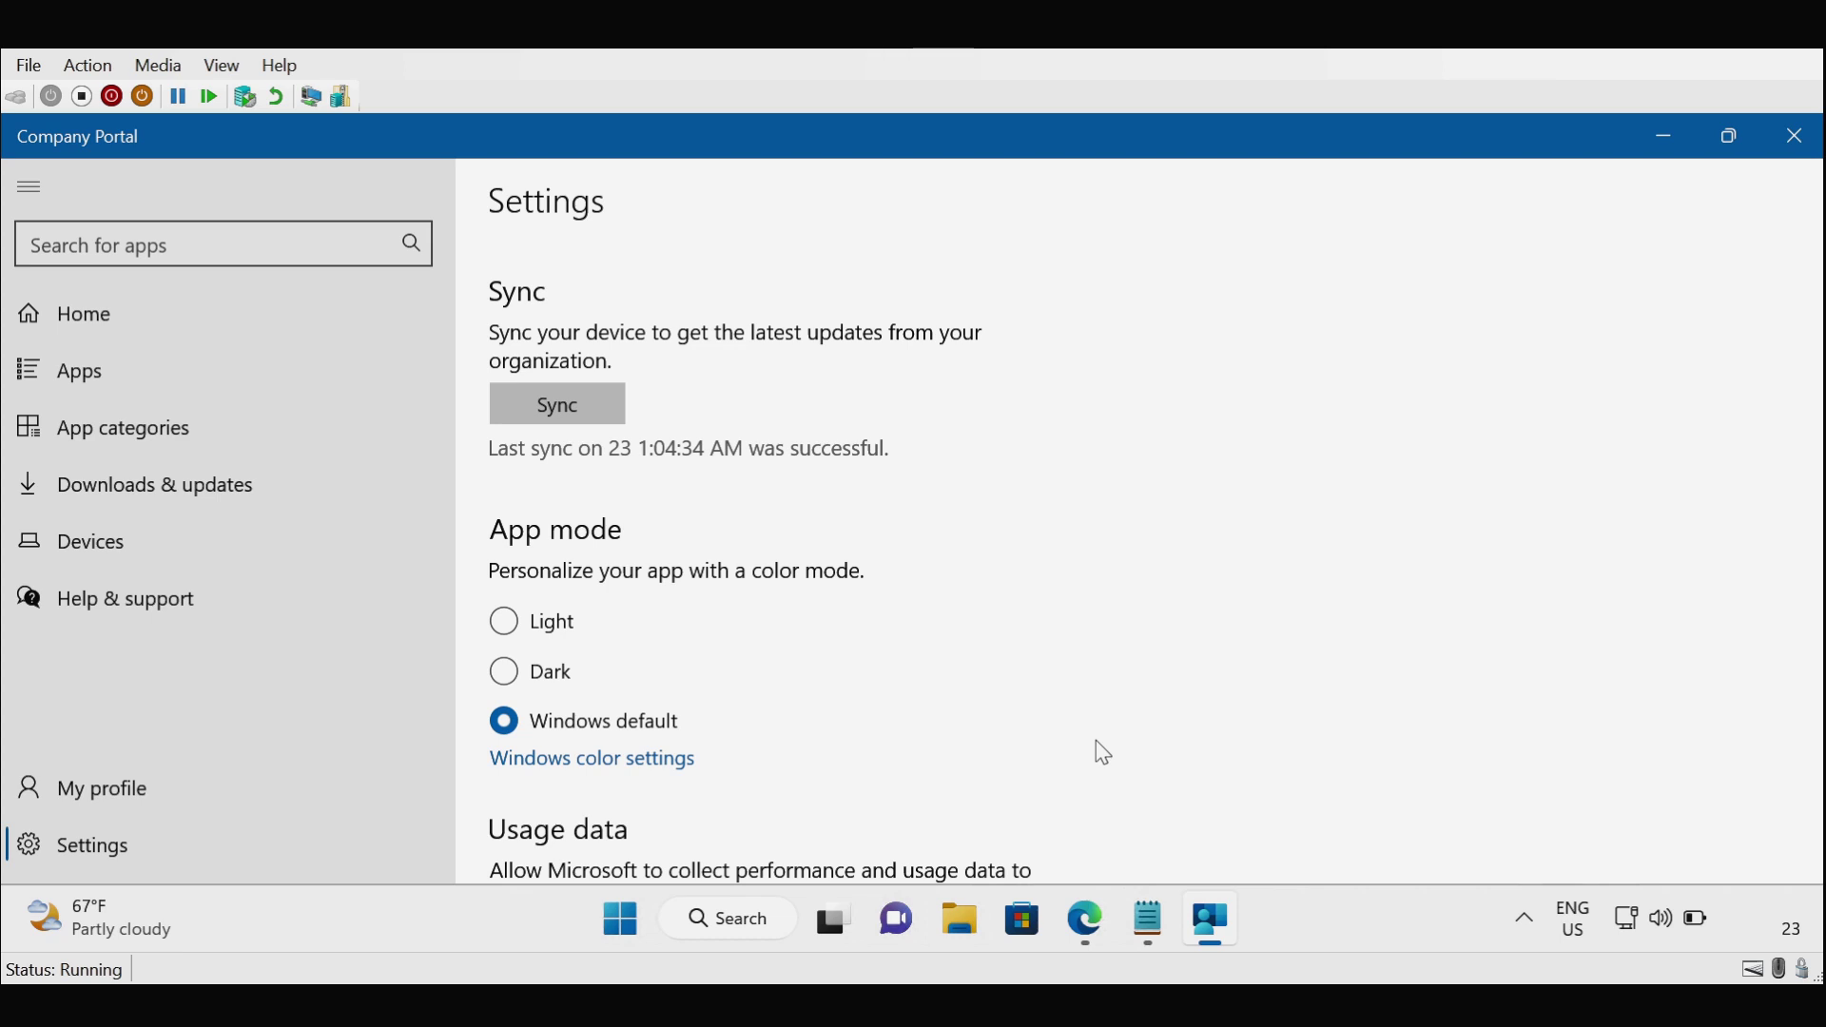
- Switch to the Microsoft Endpoint Manager admin center in Edge and open TEST-PC1 from the list of all devices
{"action": "left_click", "coordinate": [1085, 922]}
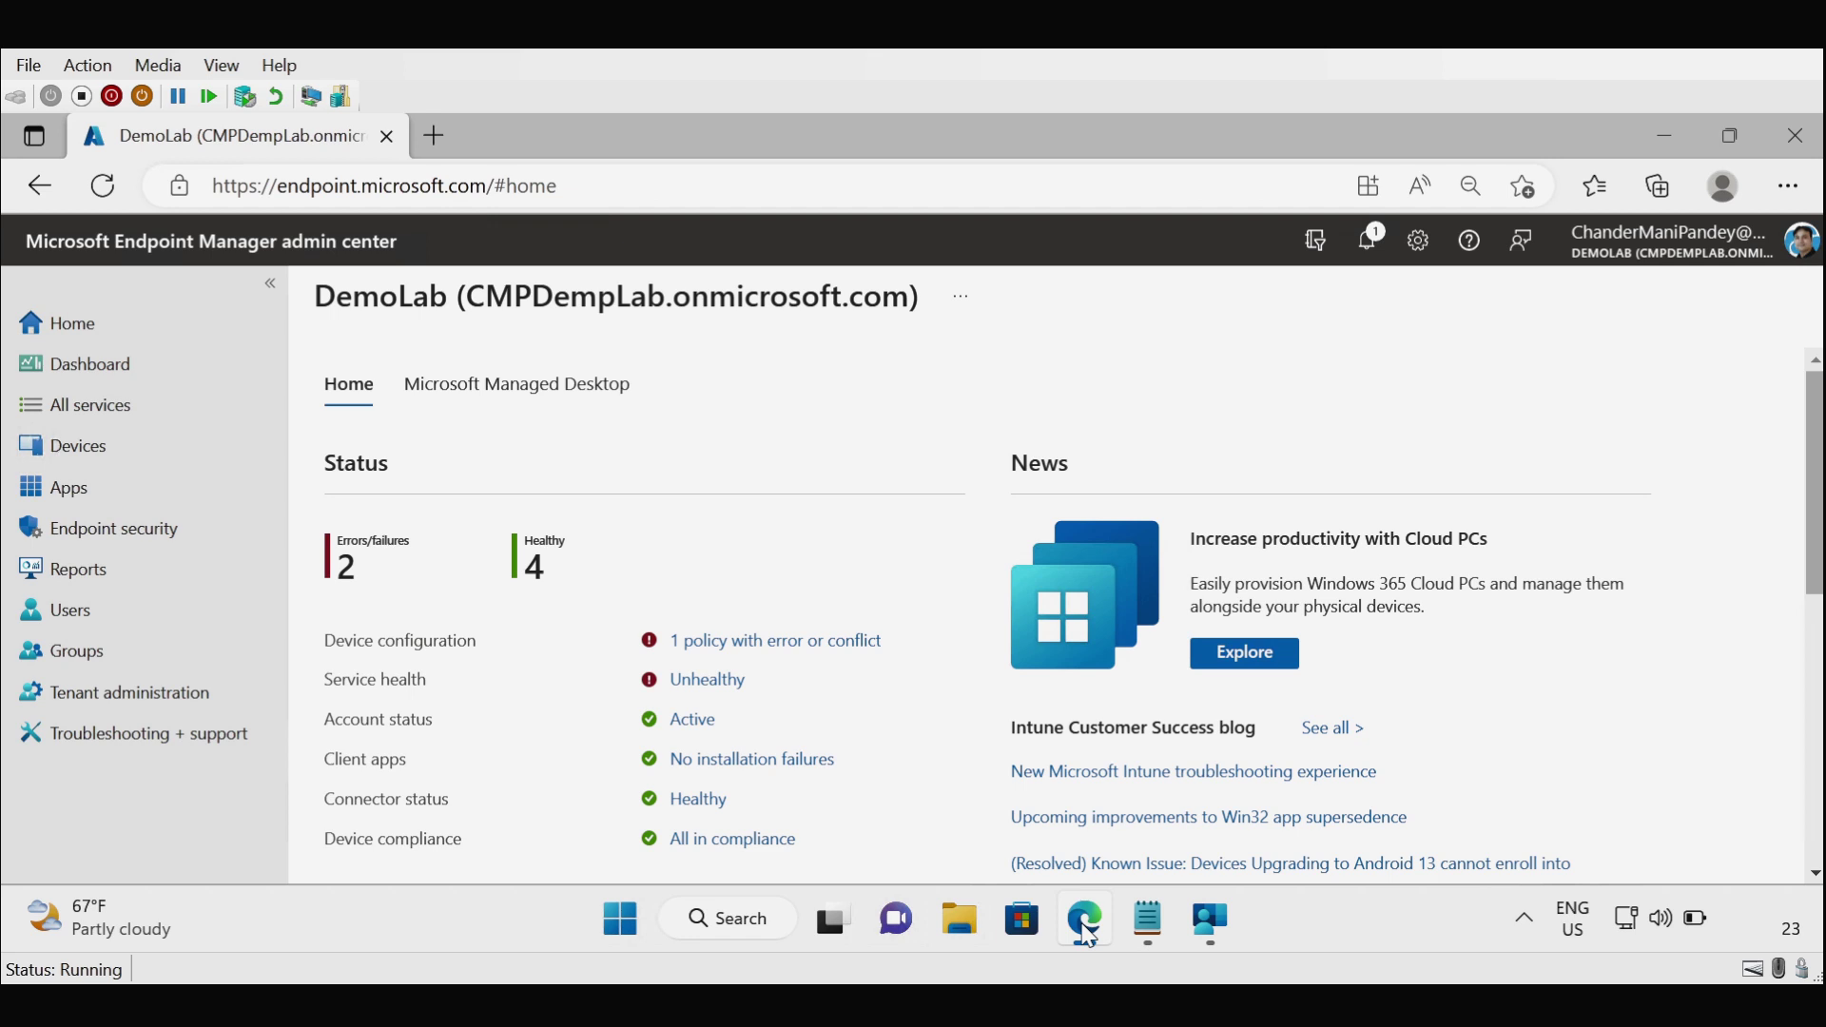
{"action": "left_click", "coordinate": [101, 461]}
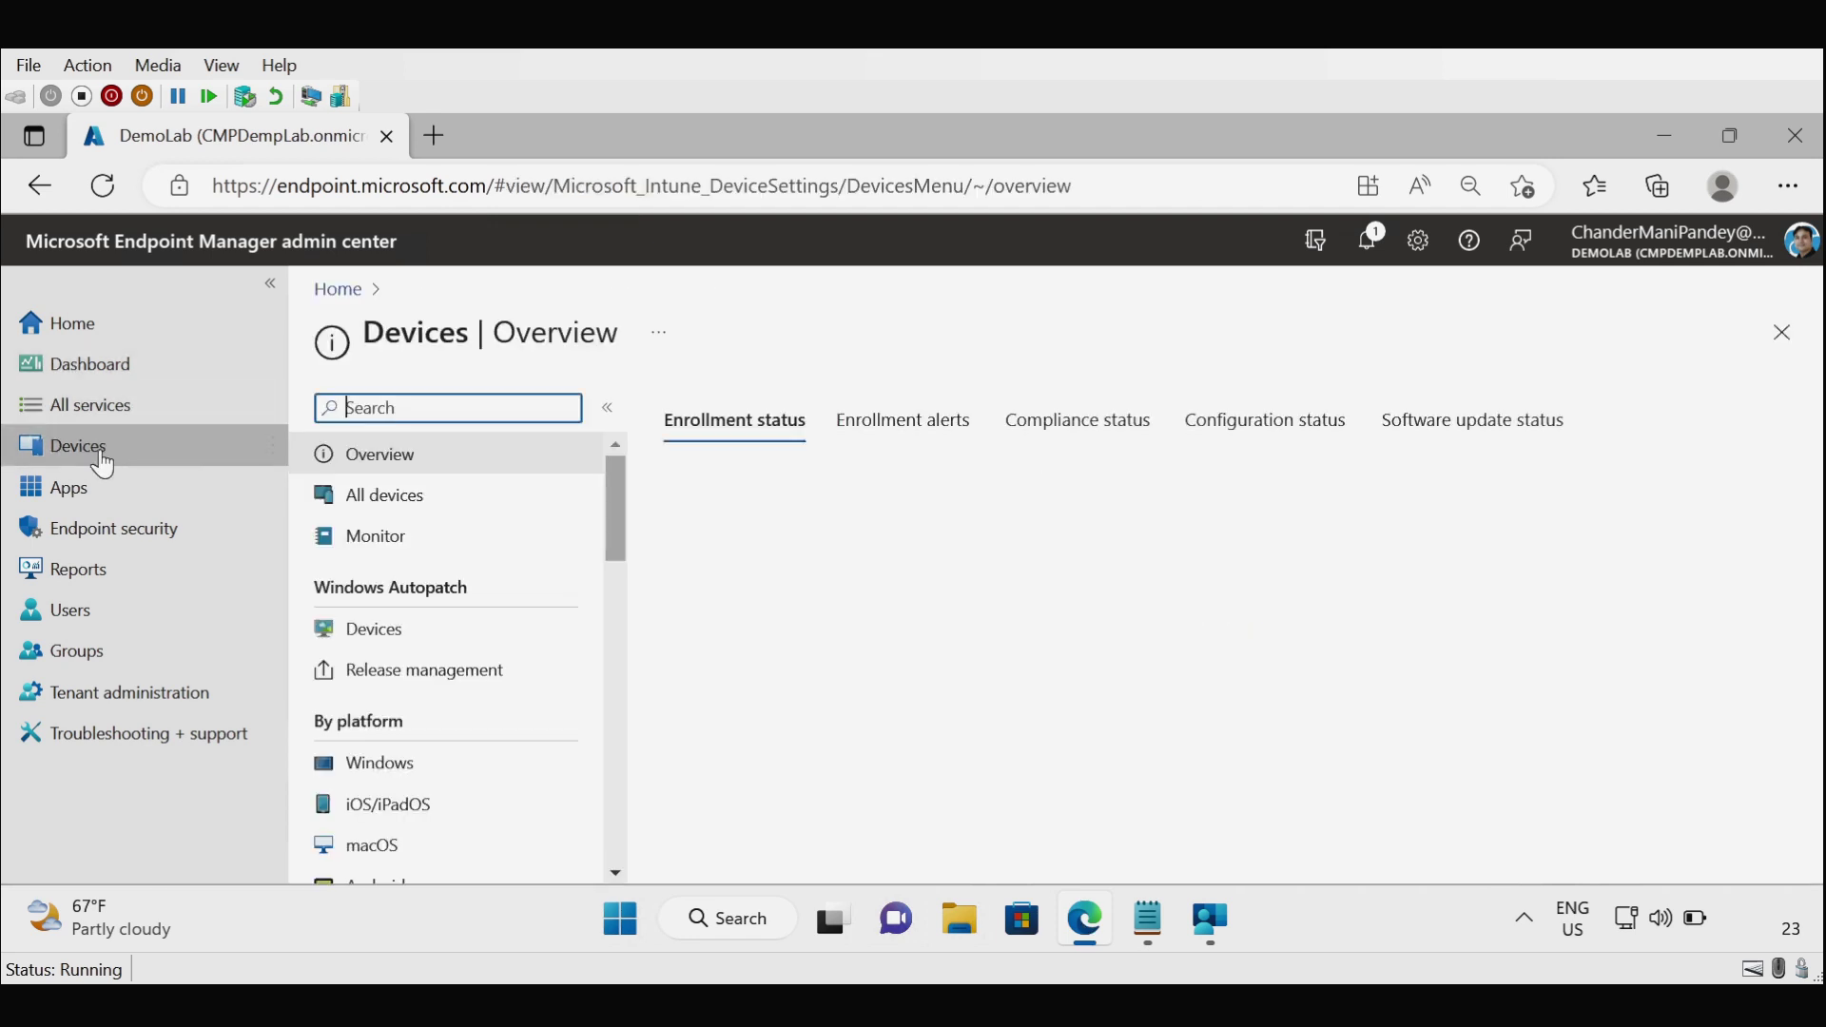
{"action": "left_click", "coordinate": [398, 517]}
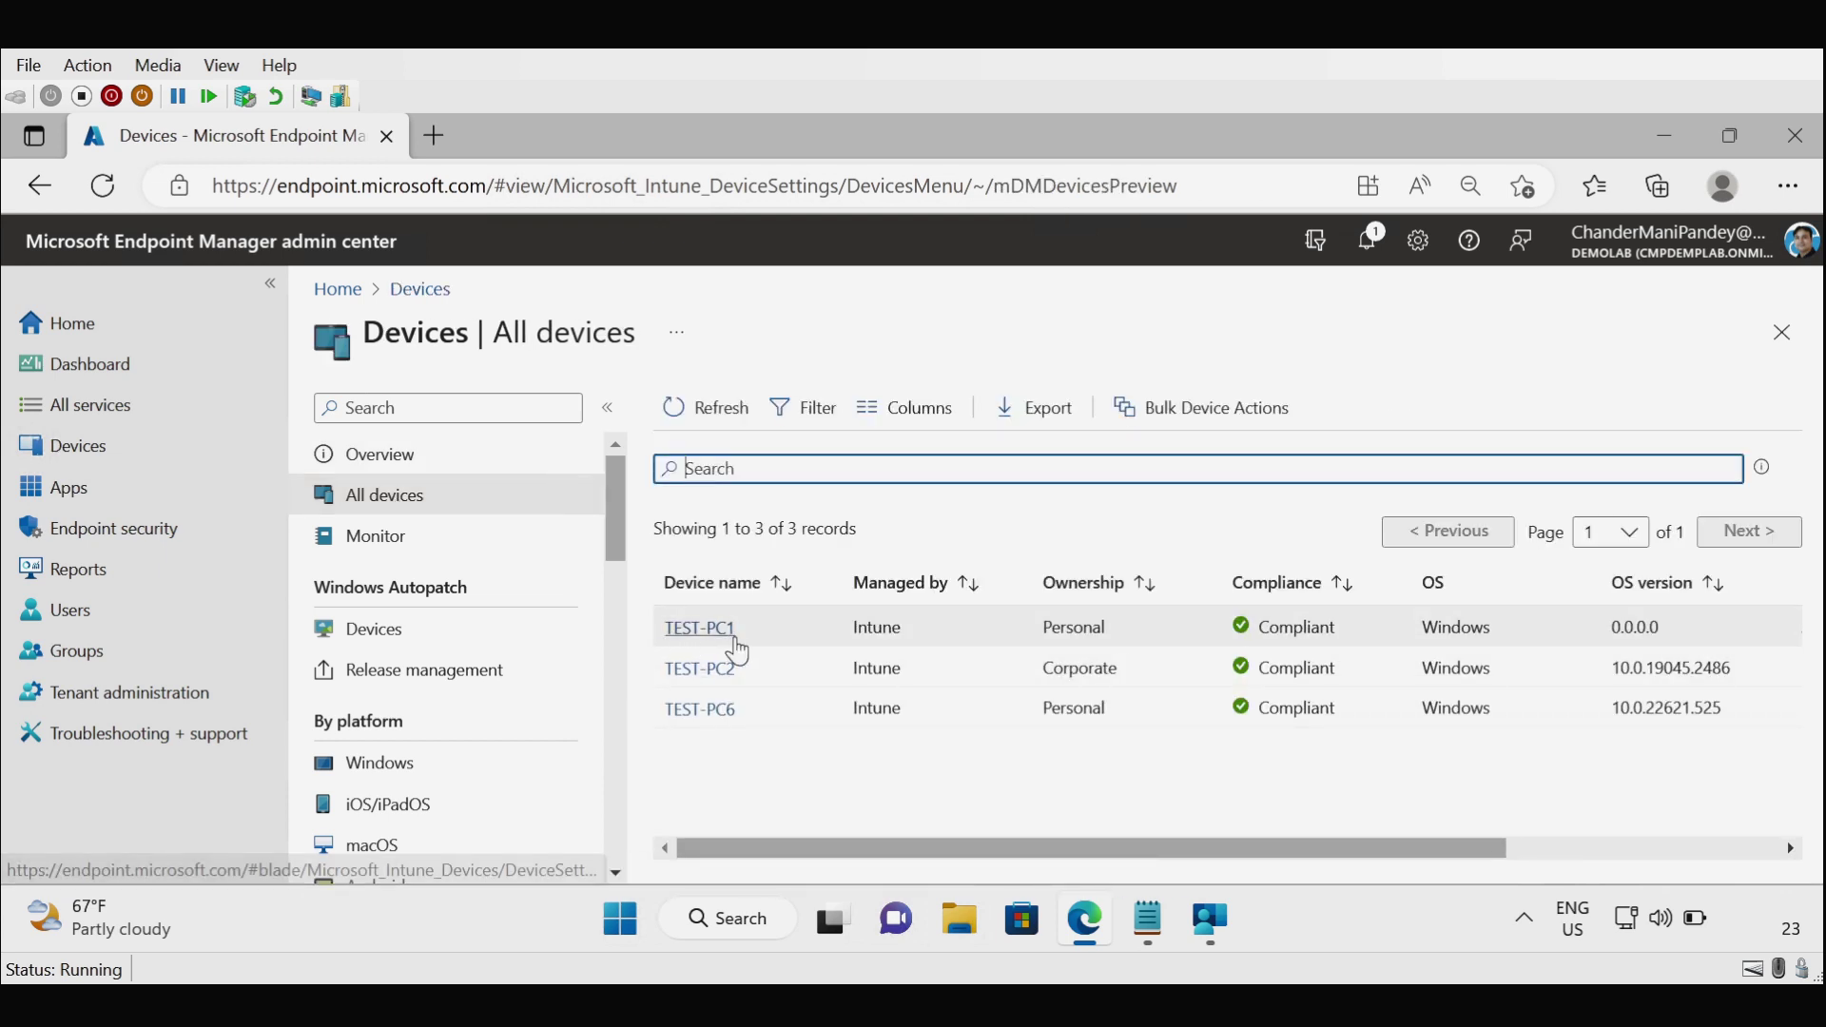
{"action": "left_click", "coordinate": [704, 629]}
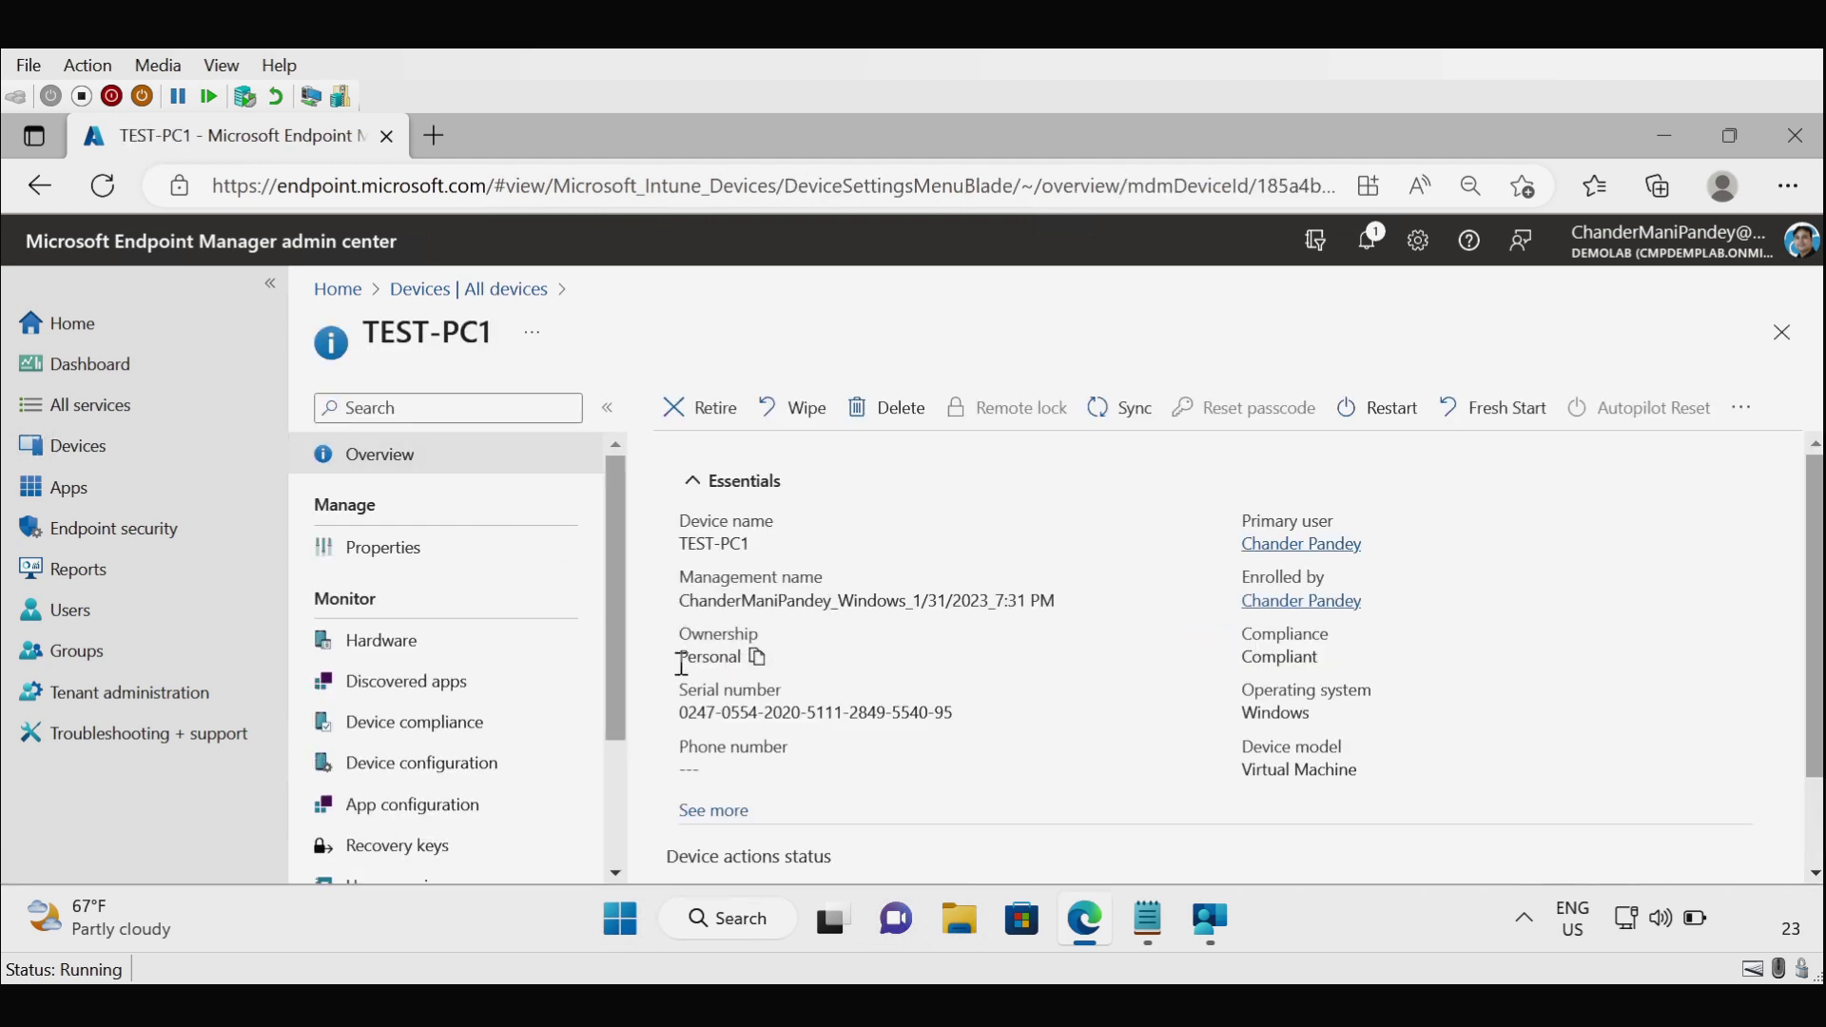
- Check the ownership, primary user, enrolled-by and compliance details in the TEST-PC1 overview
{"action": "left_click_drag", "start_coordinate": [679, 658], "coordinate": [754, 668]}
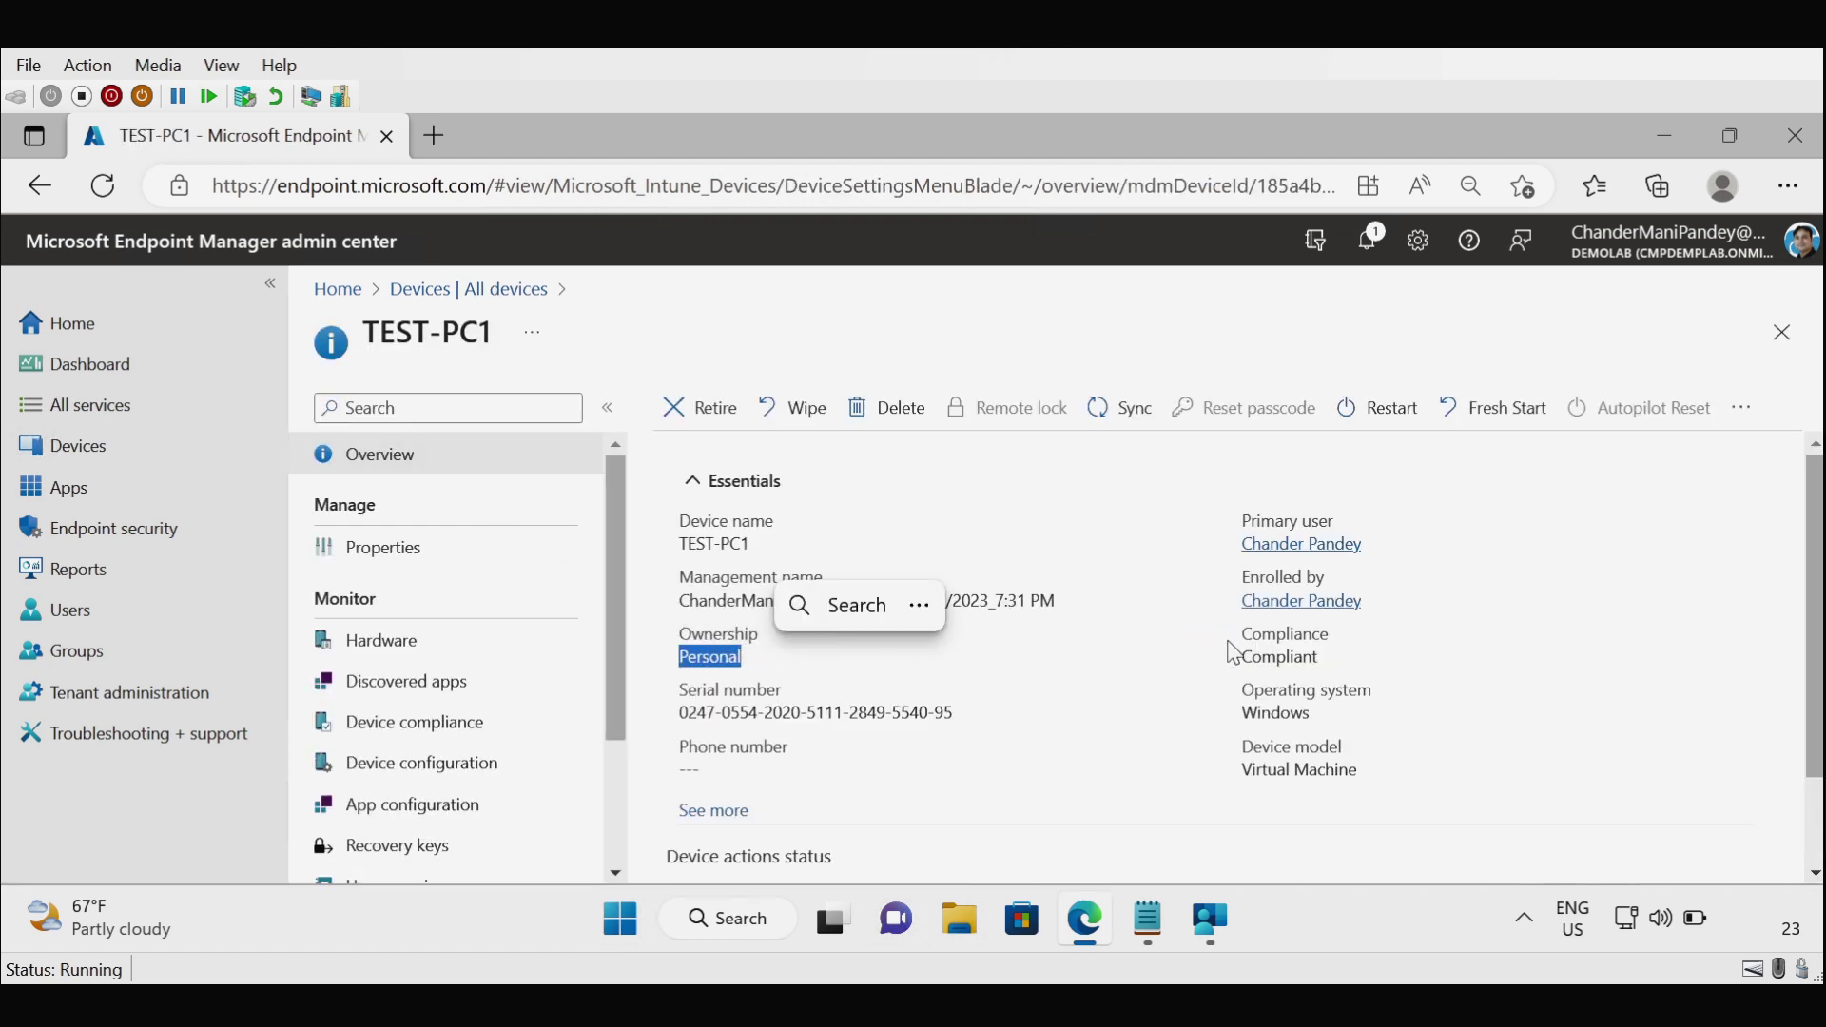
{"action": "left_click_drag", "start_coordinate": [1236, 566], "coordinate": [1362, 548]}
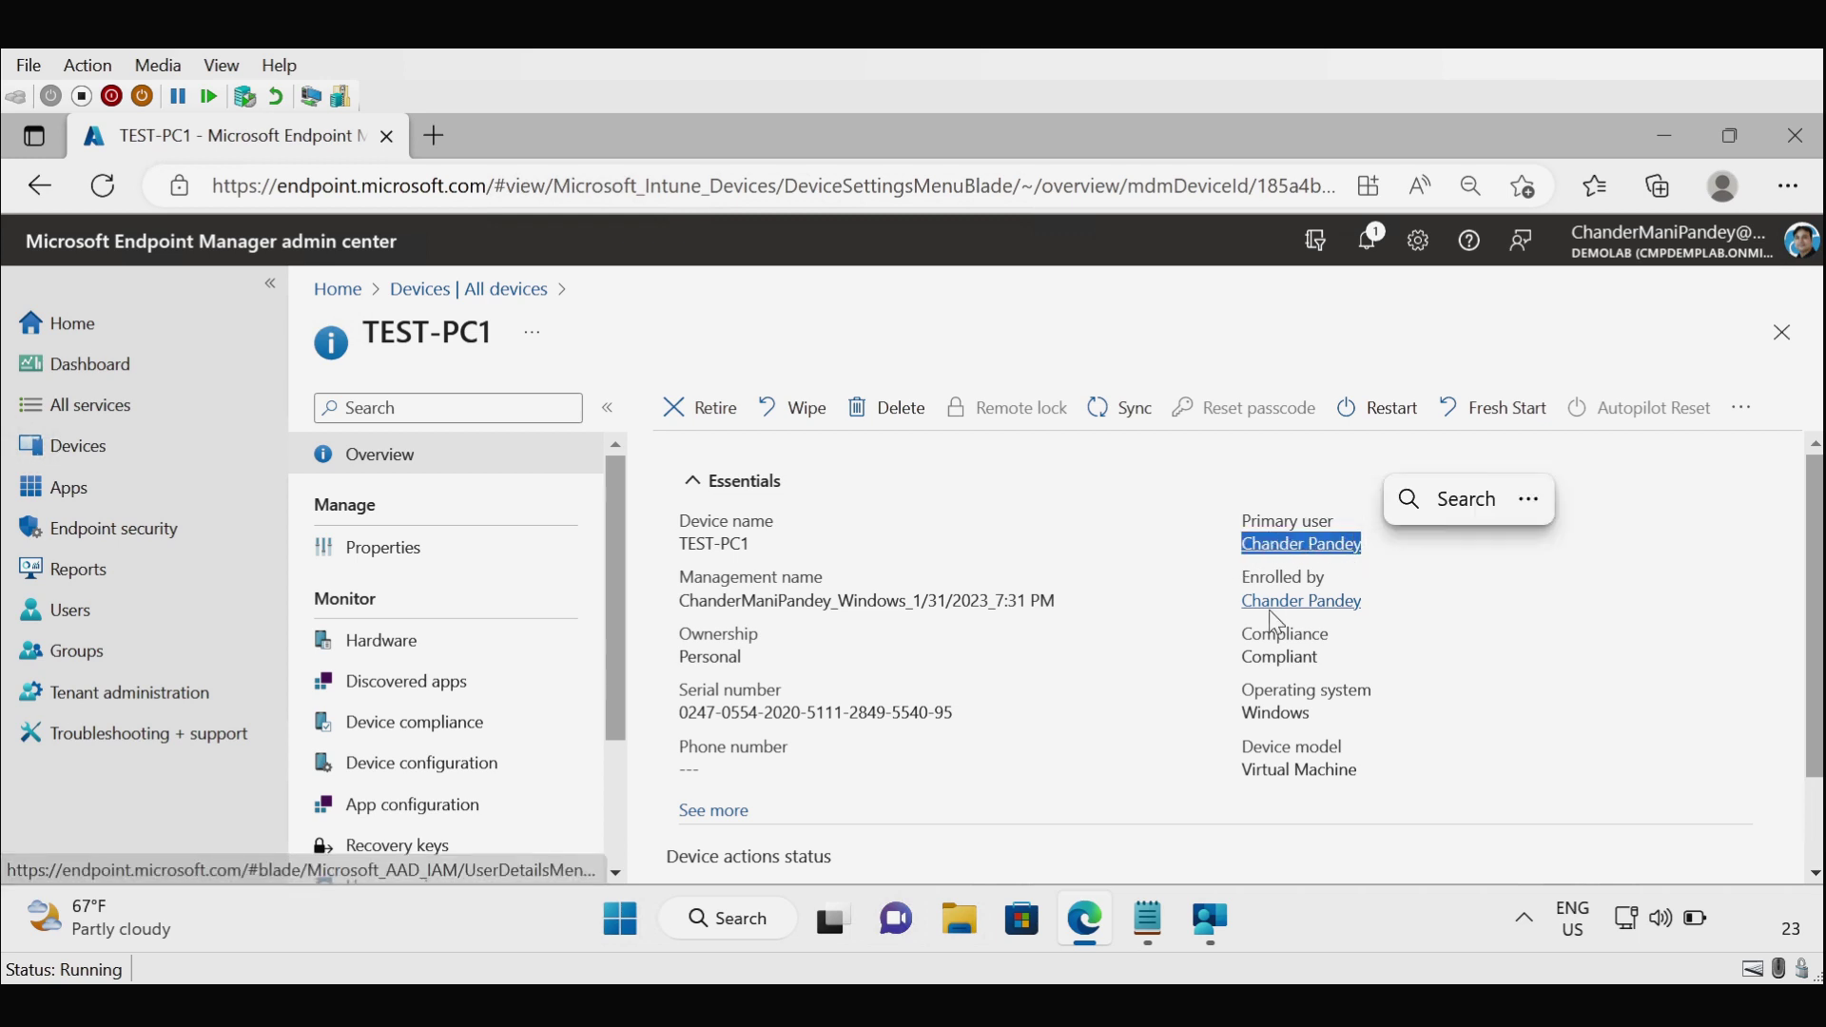
{"action": "left_click_drag", "start_coordinate": [1240, 602], "coordinate": [1369, 602]}
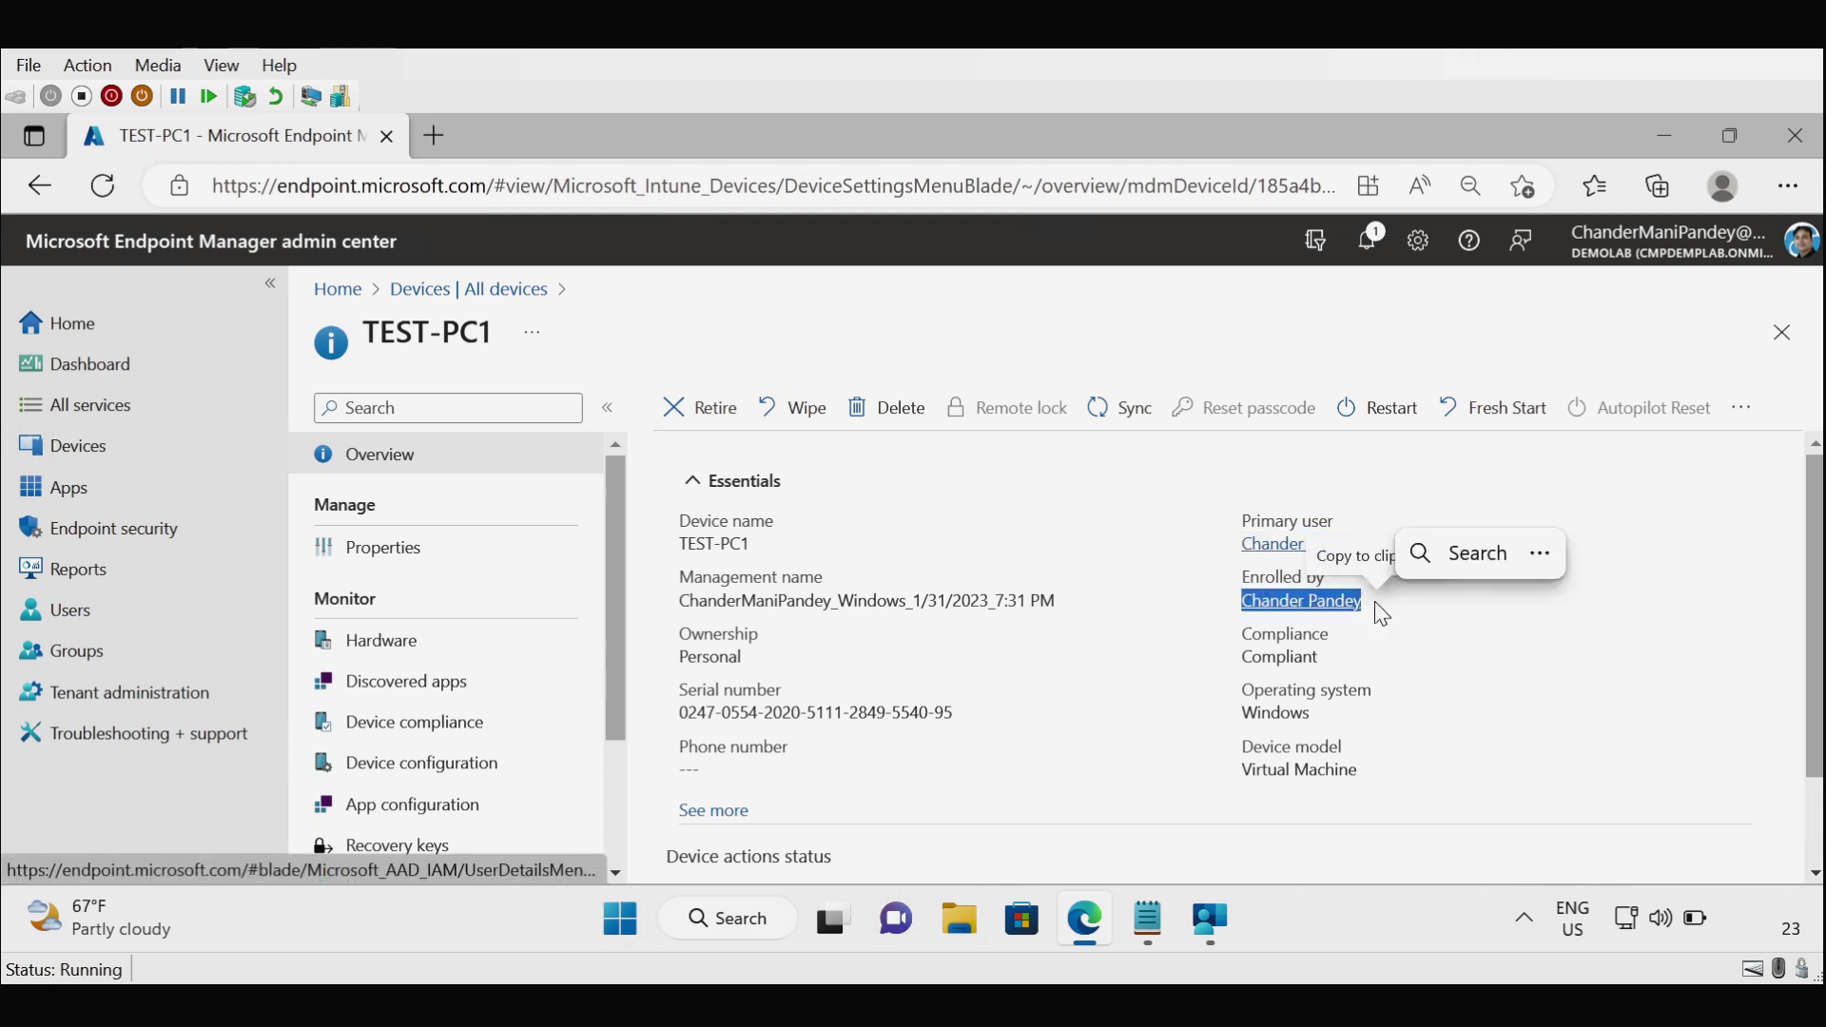
{"action": "double_click", "coordinate": [1265, 658]}
{"action": "left_click", "coordinate": [640, 774]}
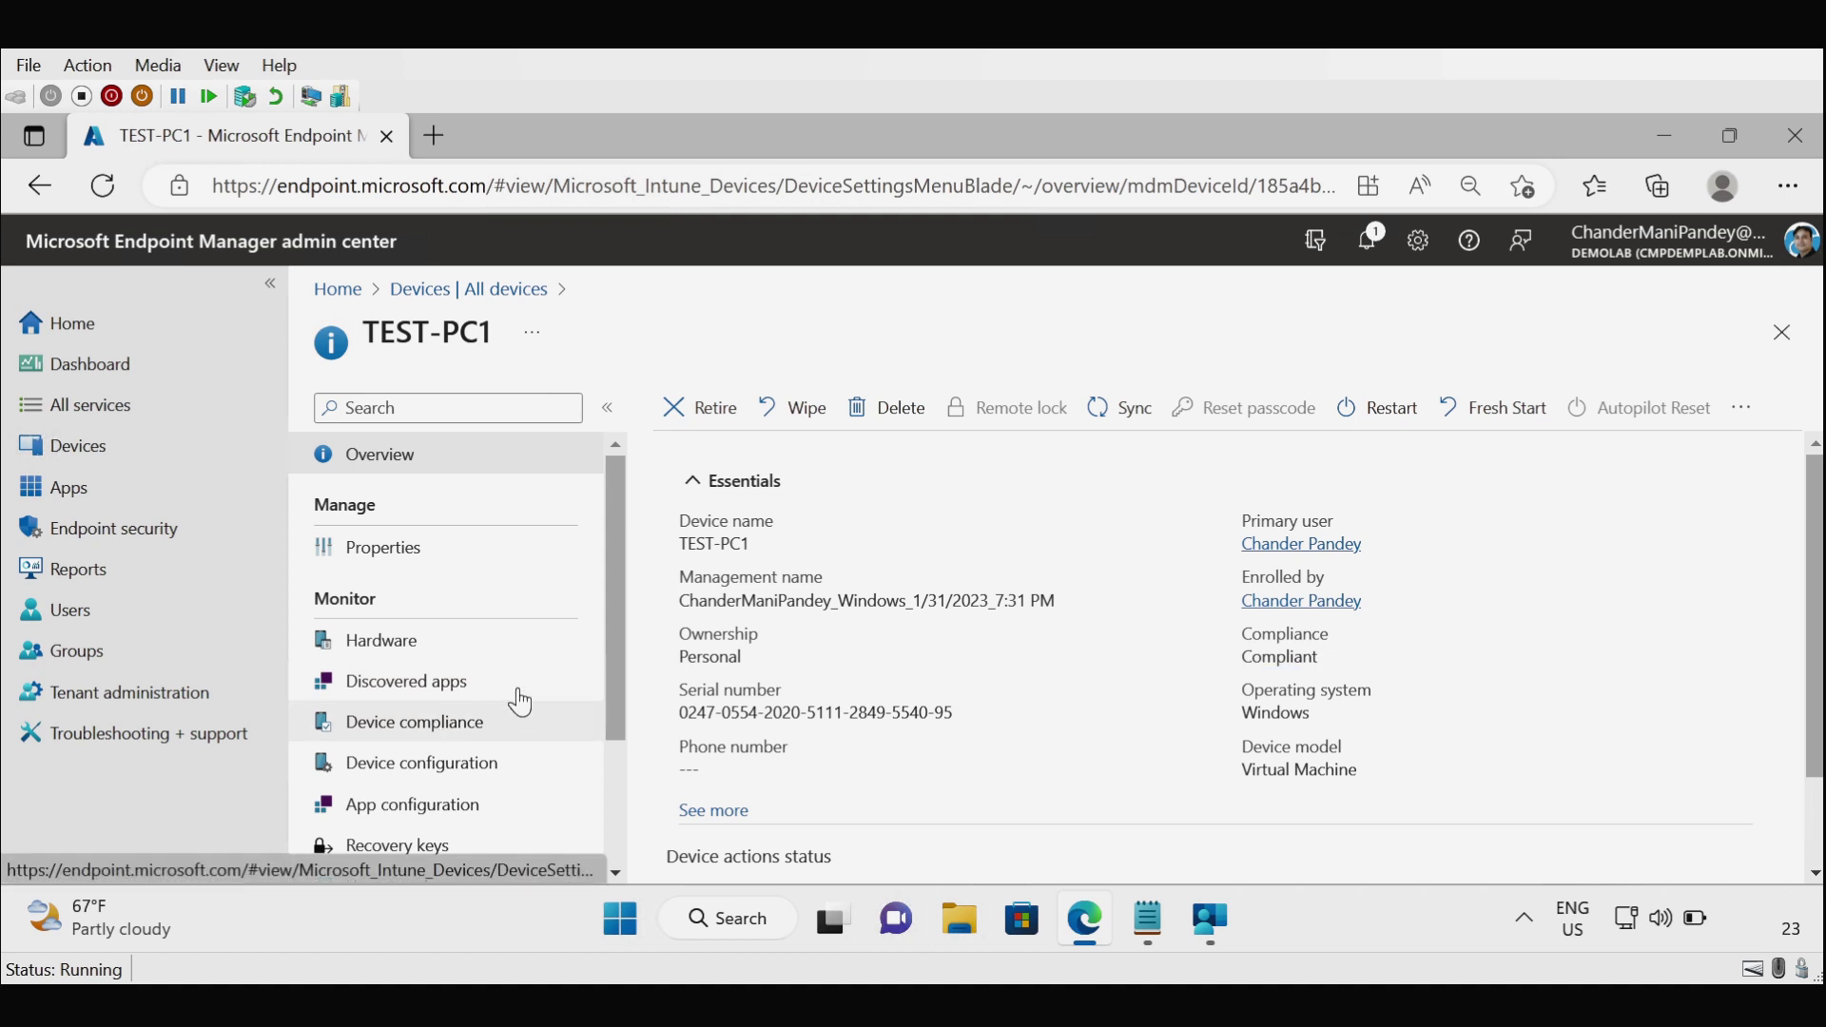
- Review the Device configuration policies and the Managed Apps installation status for TEST-PC1
{"action": "scroll", "coordinate": [448, 722], "scroll_direction": "down", "scroll_amount": 1}
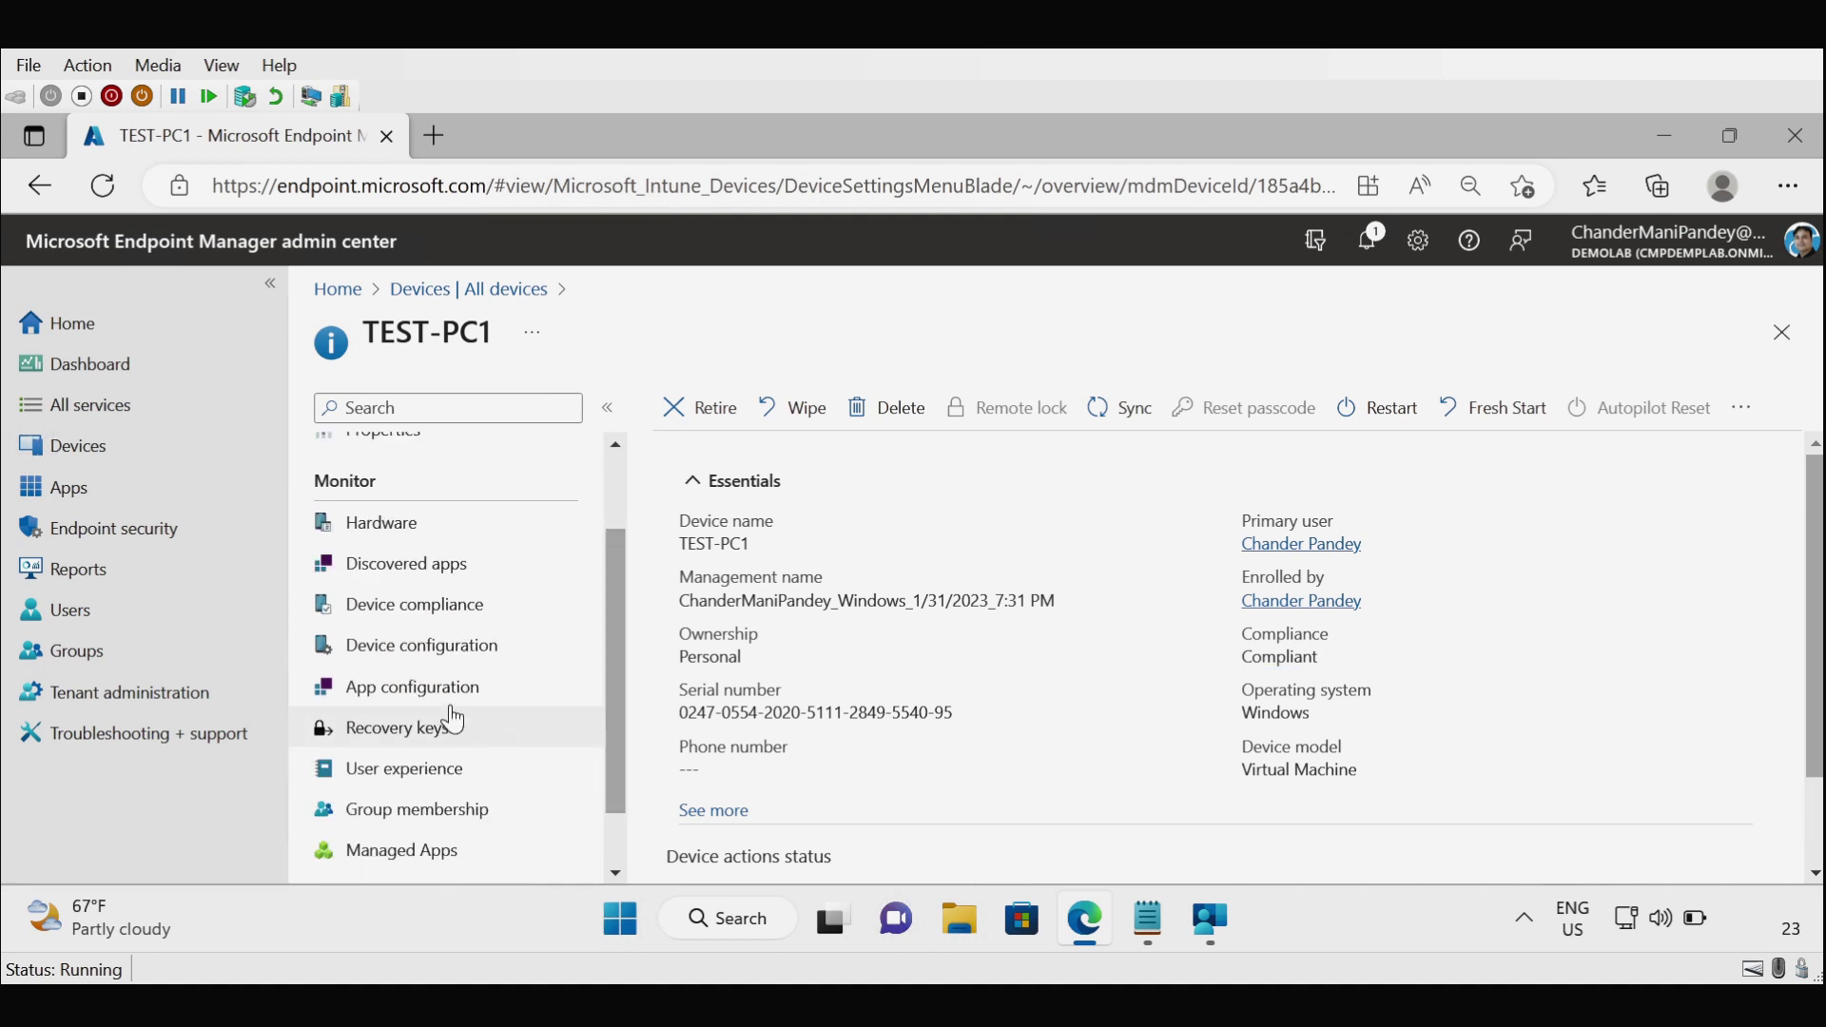
{"action": "left_click", "coordinate": [393, 653]}
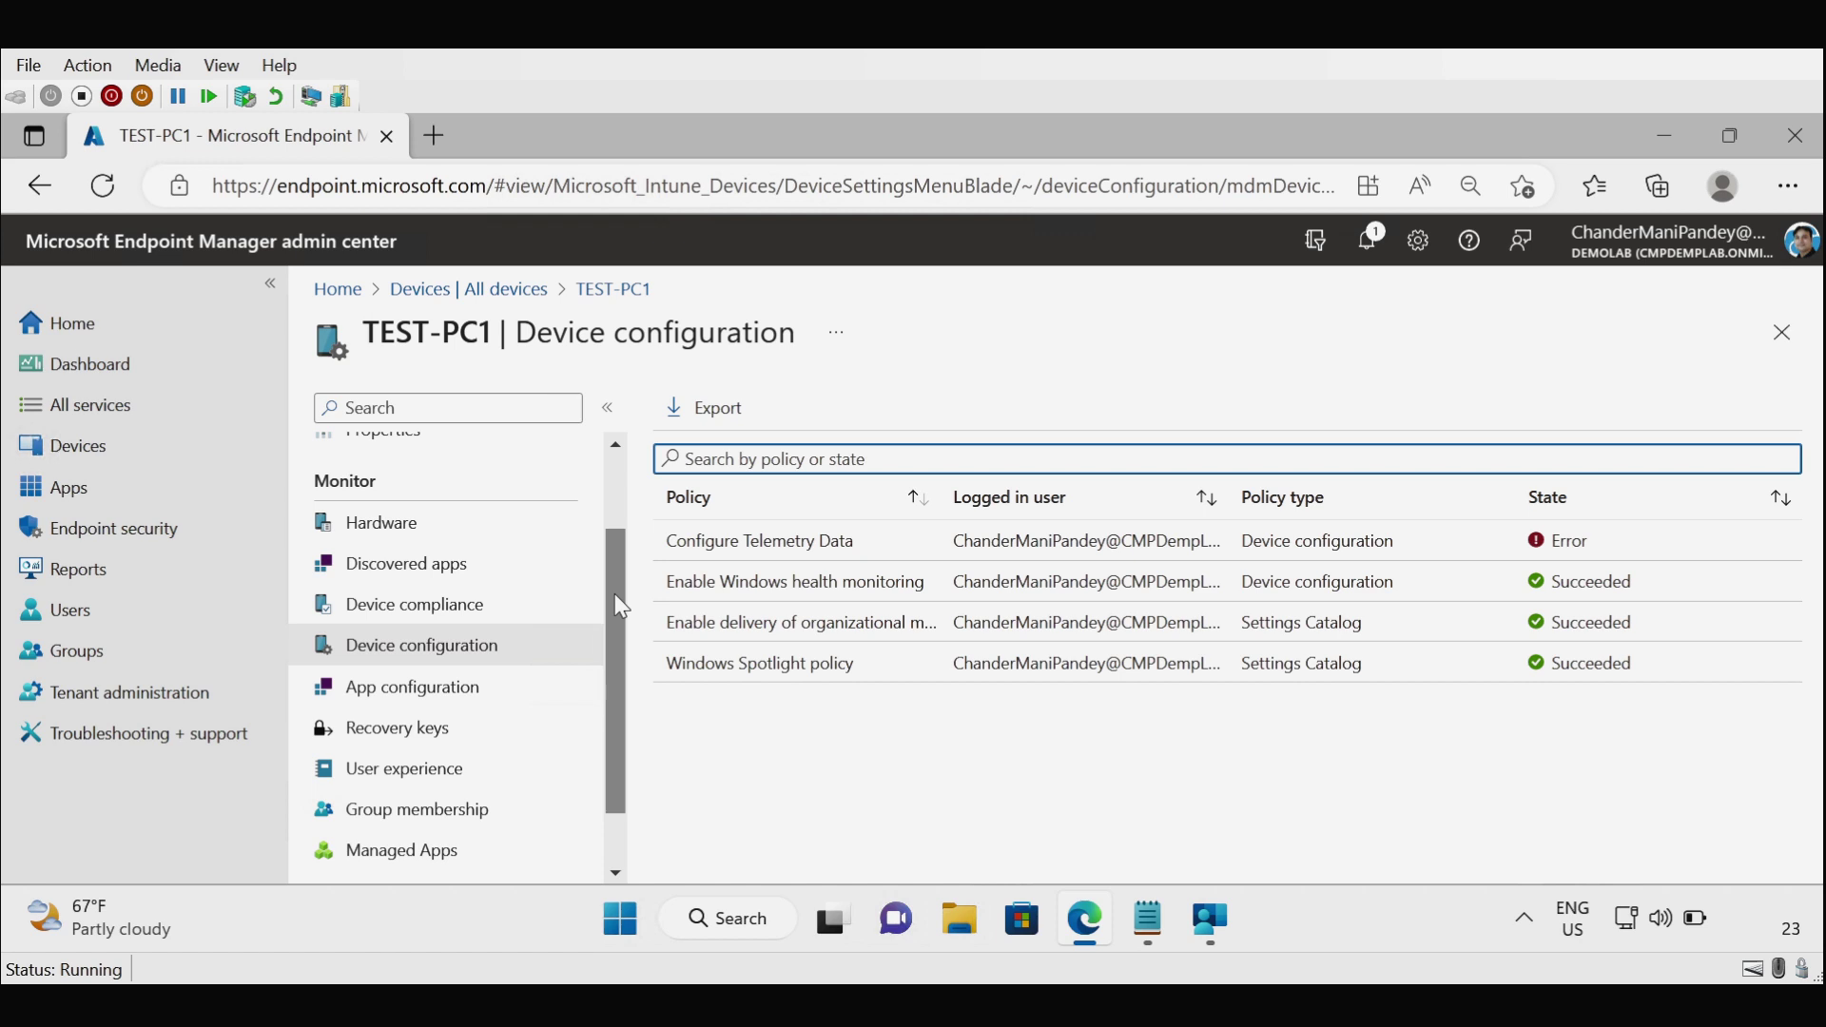
{"action": "left_click_drag", "start_coordinate": [616, 596], "coordinate": [461, 726]}
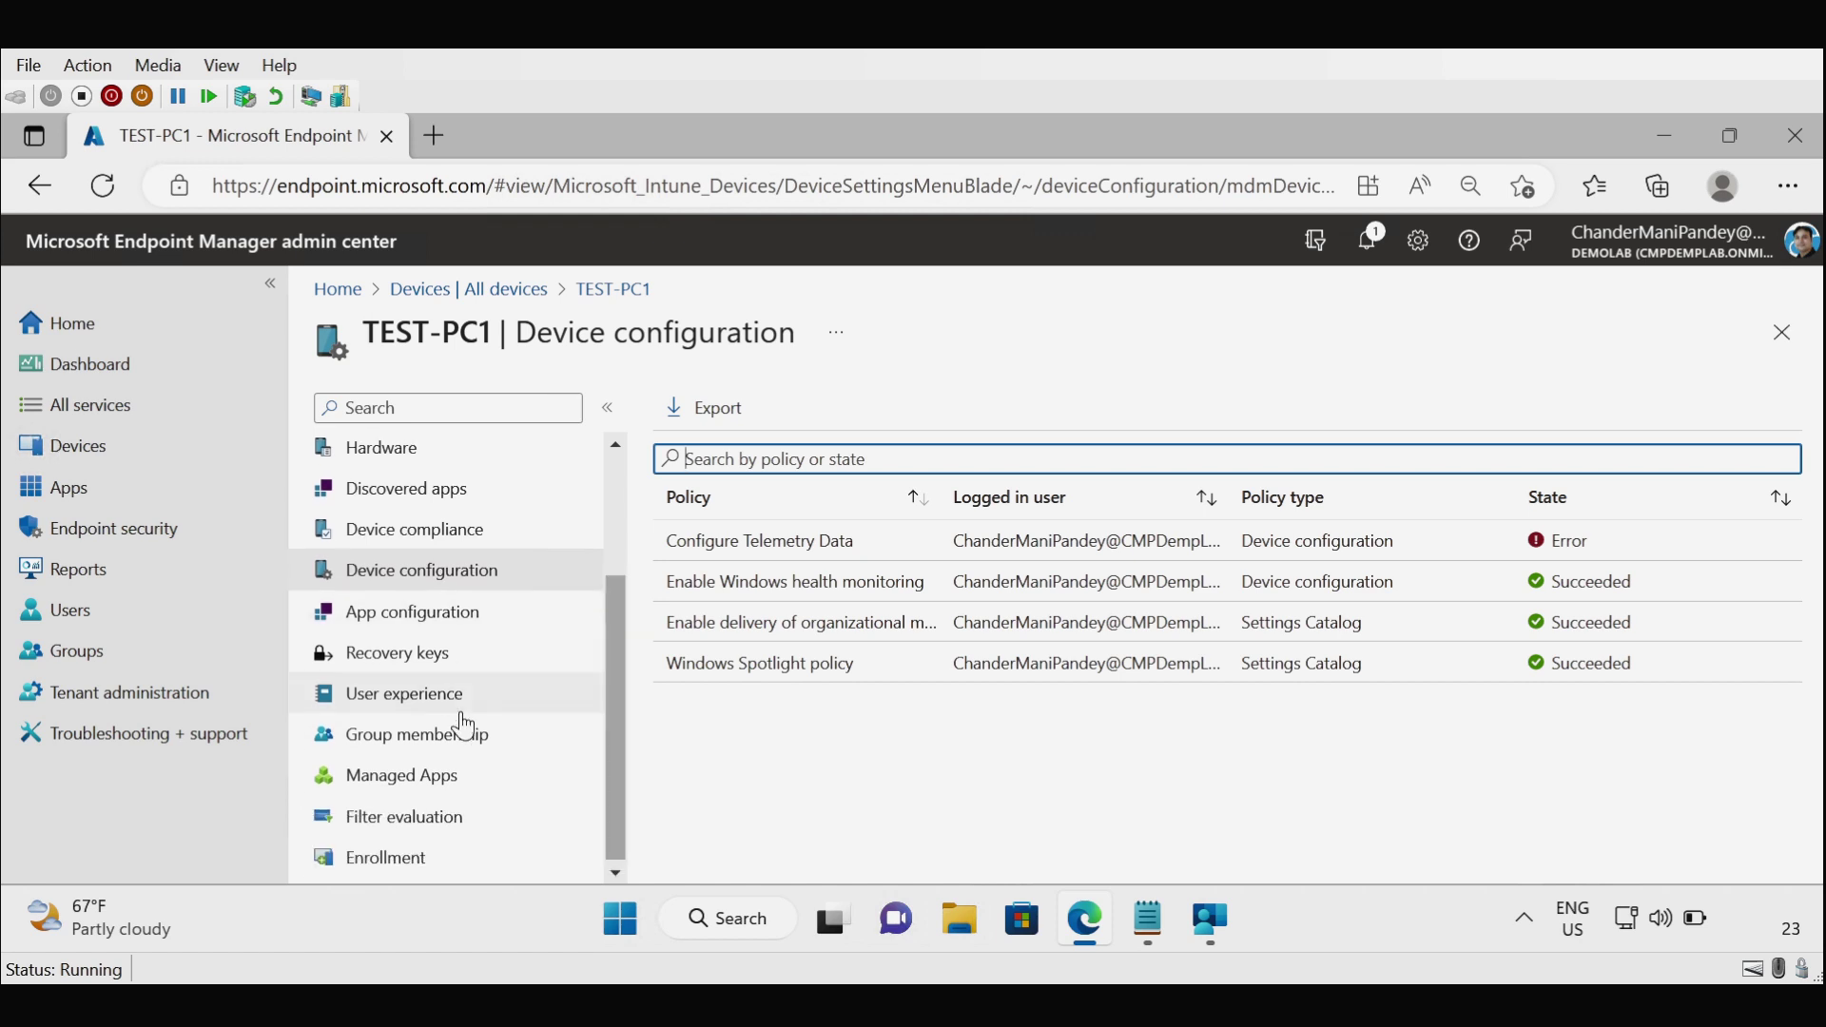
{"action": "left_click", "coordinate": [428, 790]}
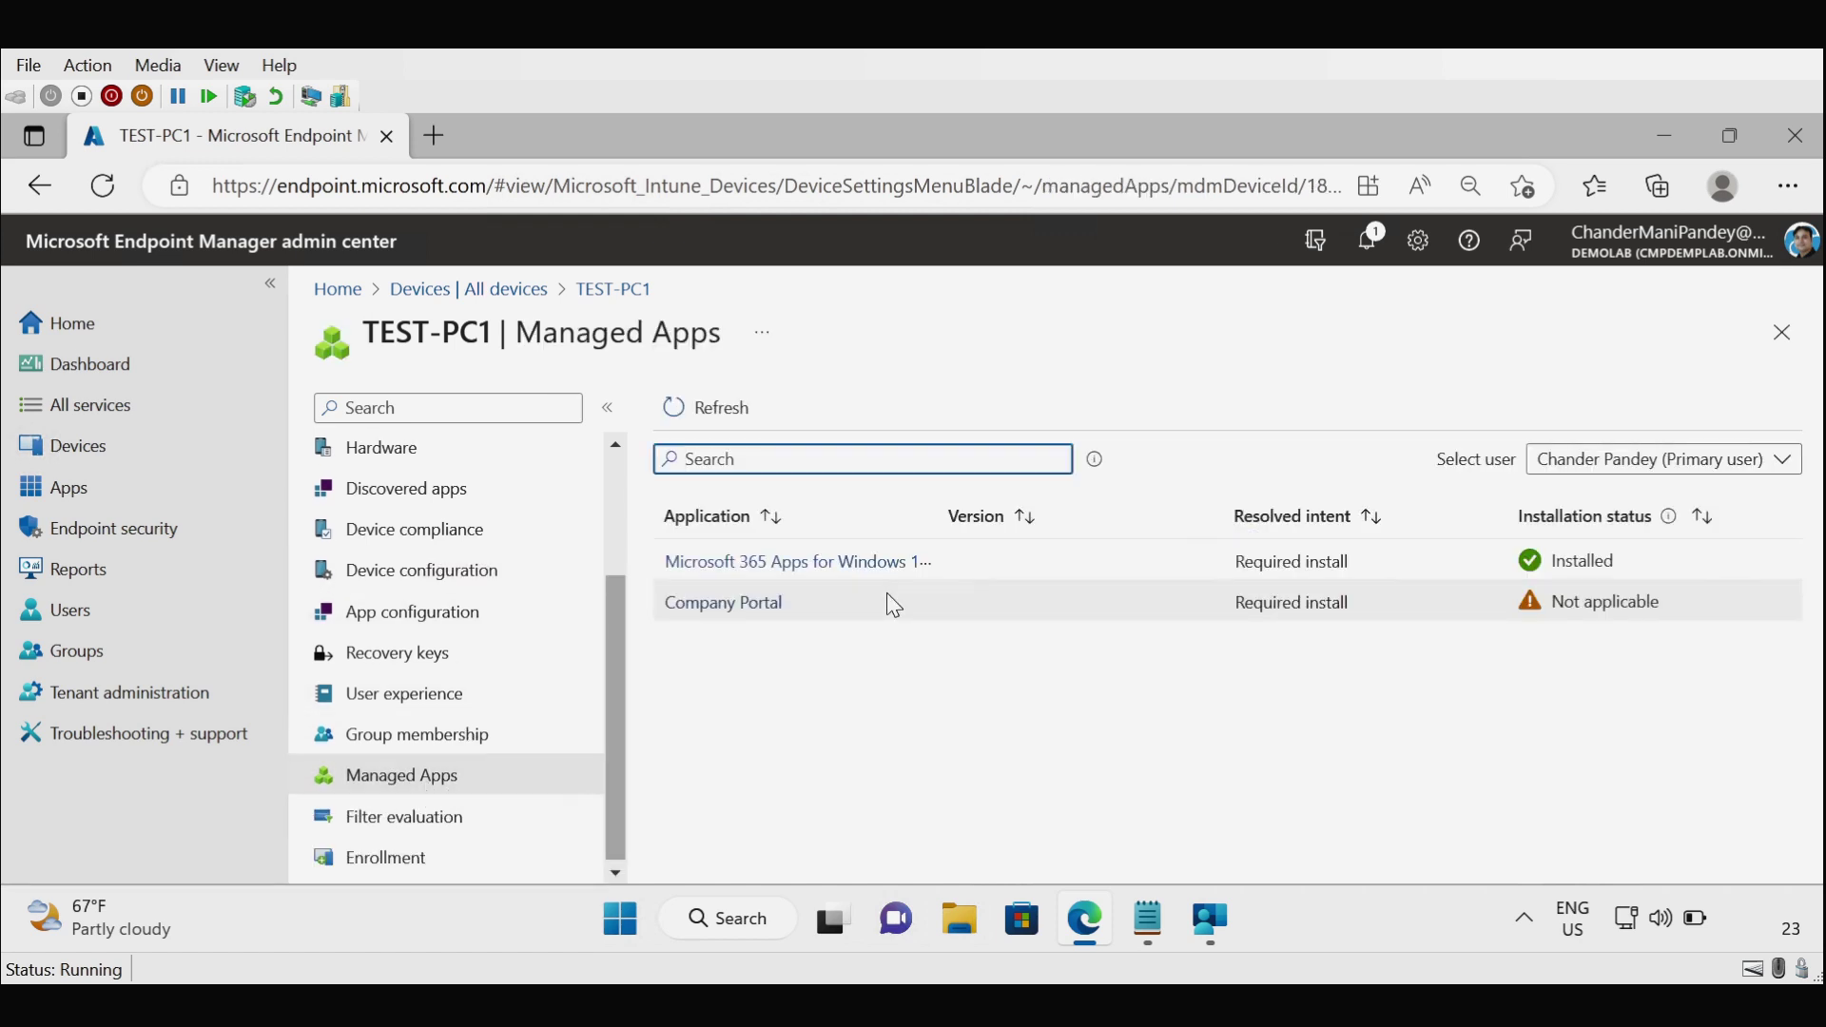